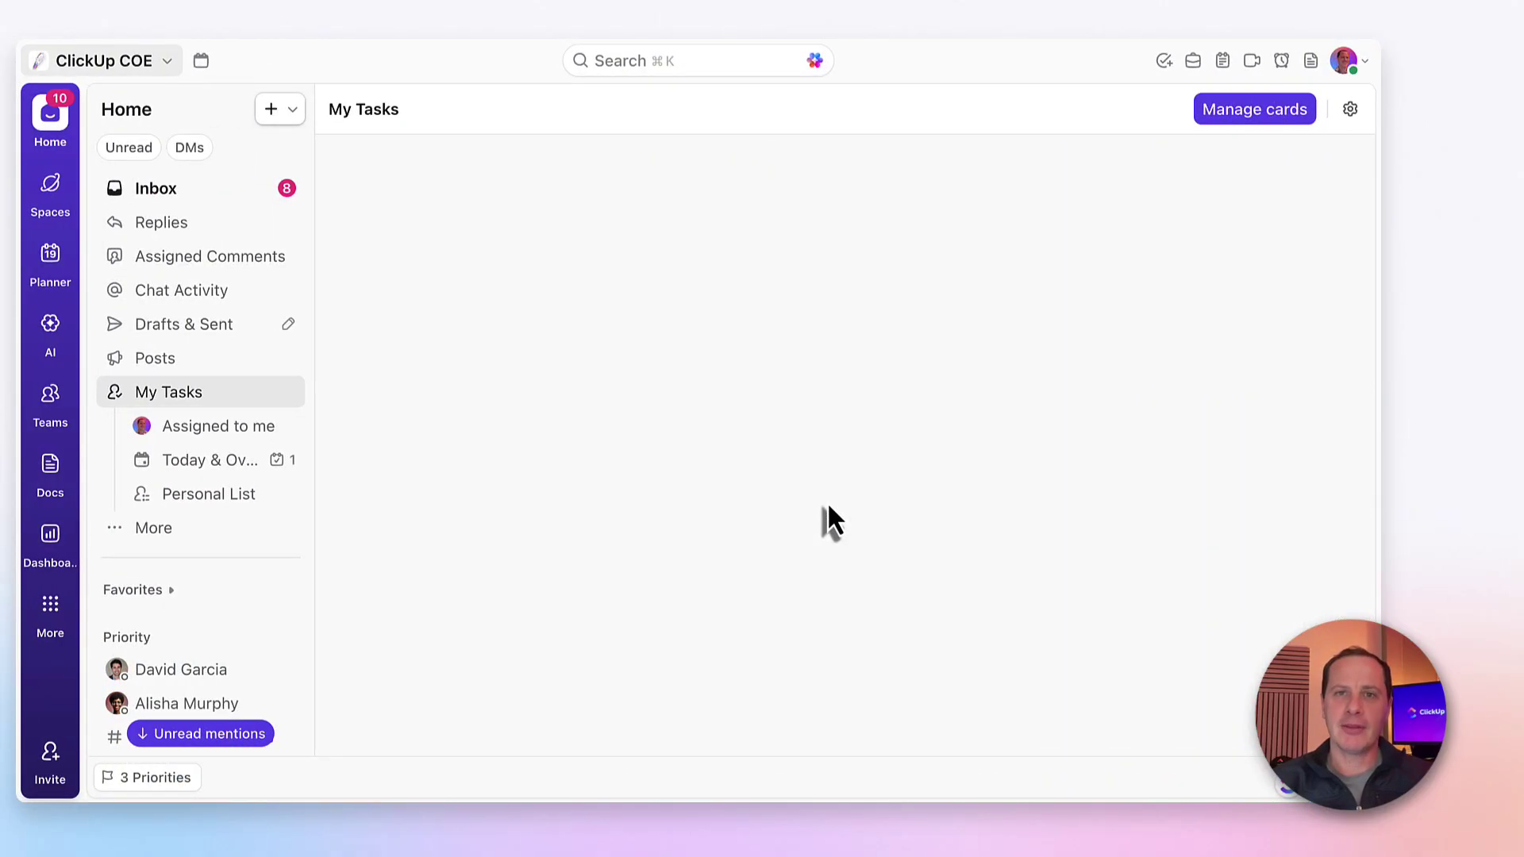
Open the AI section and widen its sidebar to show longer entry names.
{"action": "left_click", "coordinate": [58, 337]}
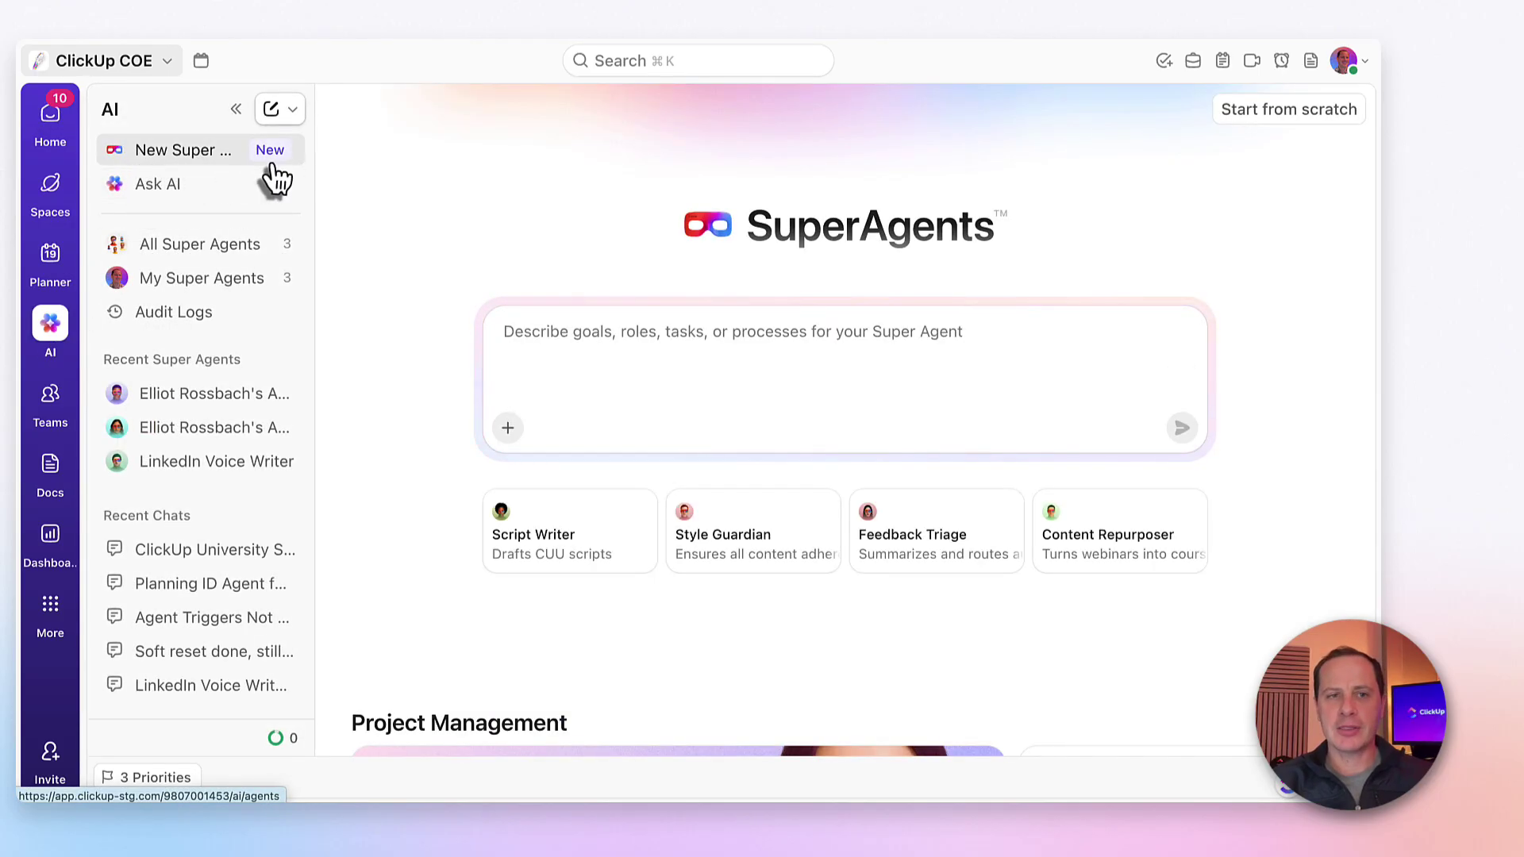
{"action": "left_click_drag", "start_coordinate": [312, 163], "coordinate": [365, 166]}
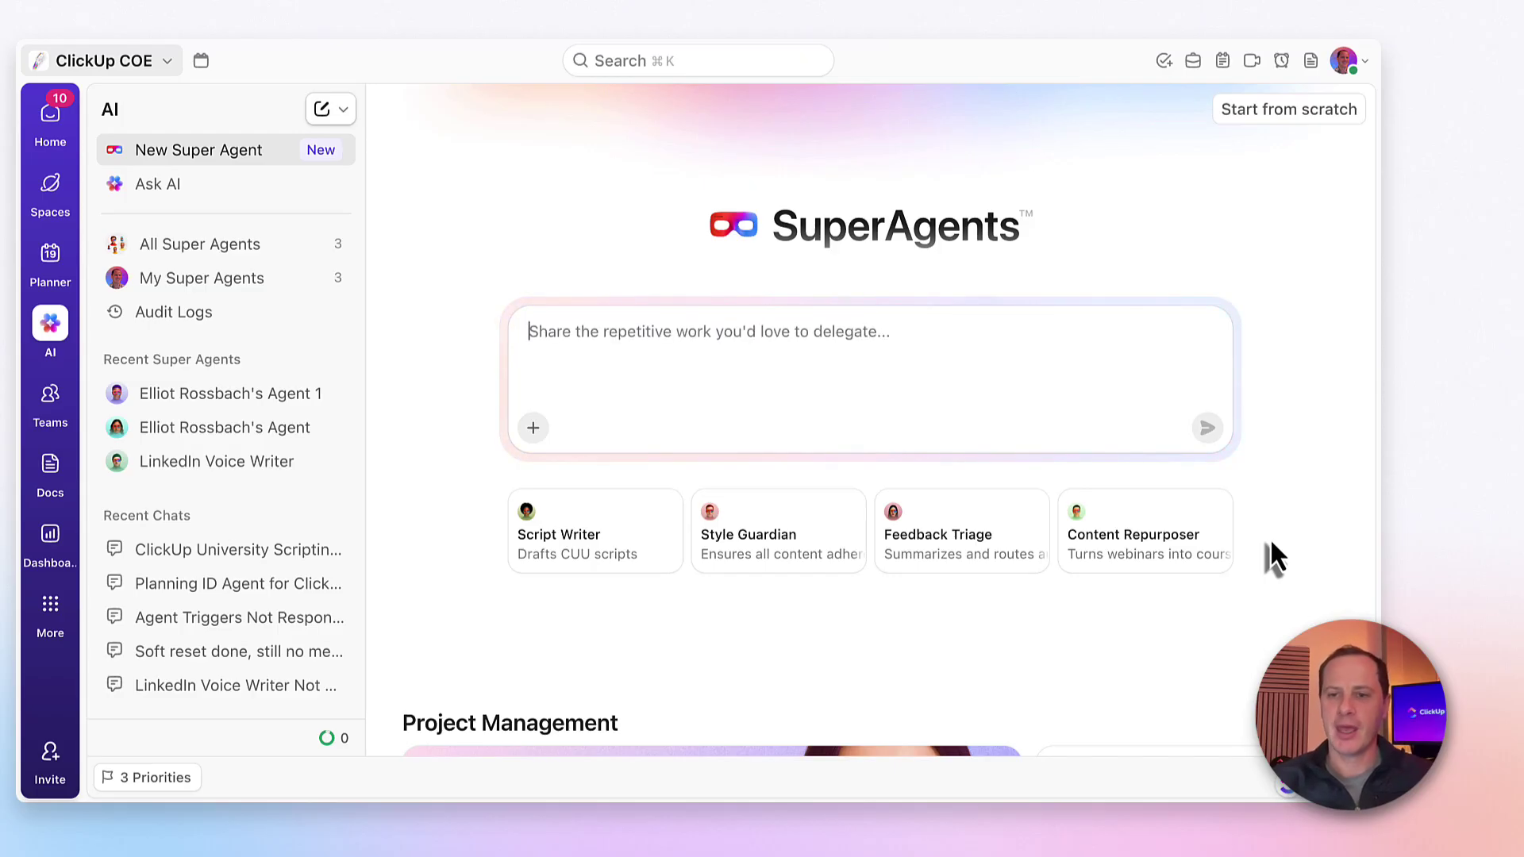
Search the Super Agent catalog page for "write like" and start creating the Write Like Me agent from the C-Suite group.
{"action": "scroll", "coordinate": [1268, 486], "scroll_direction": "down", "scroll_amount": 5}
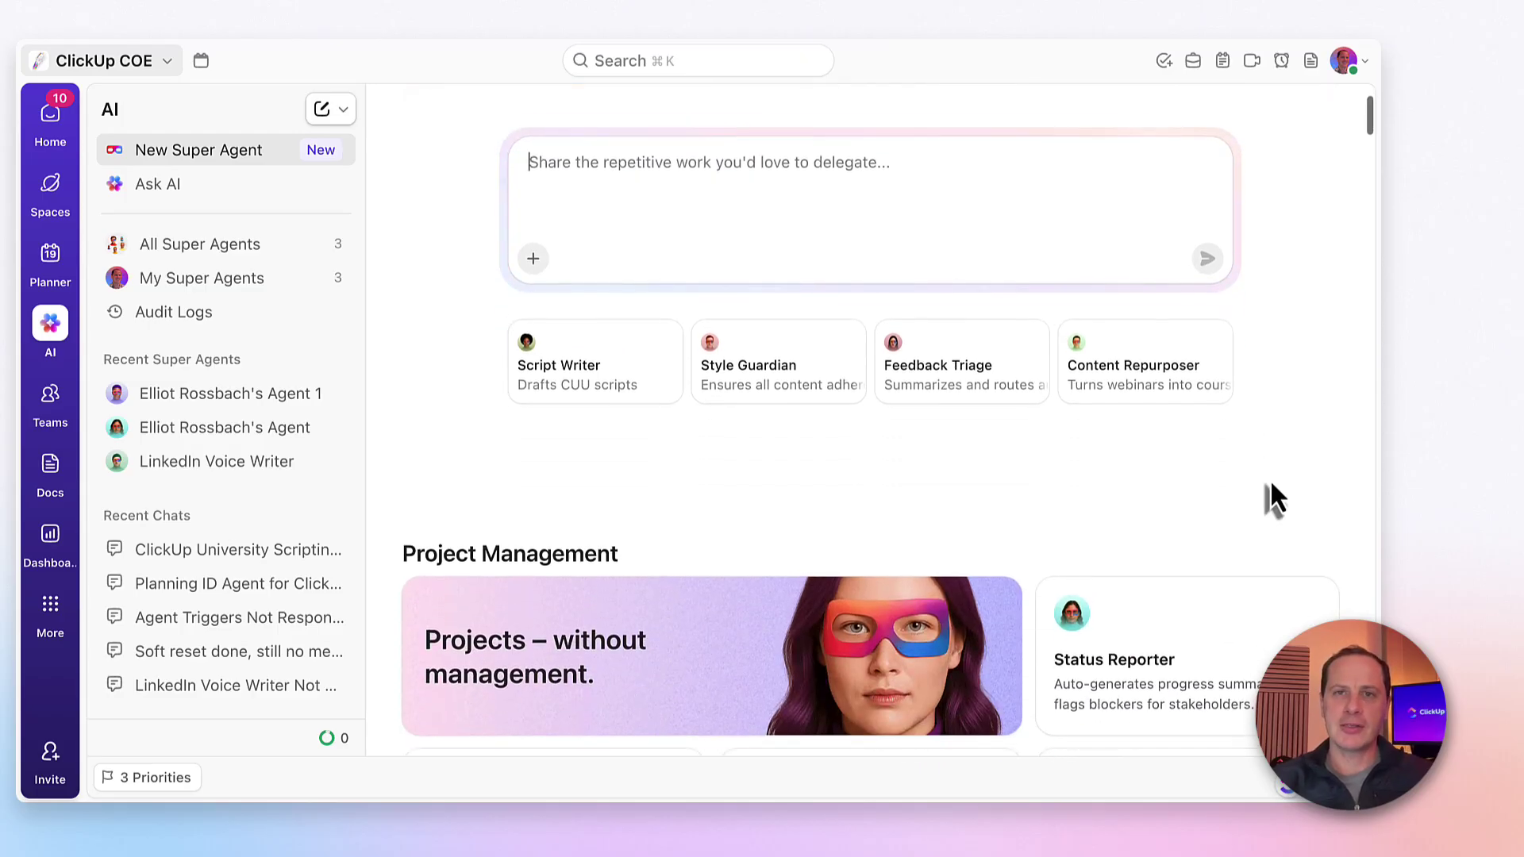
{"action": "scroll", "coordinate": [1270, 480], "scroll_direction": "down", "scroll_amount": 1}
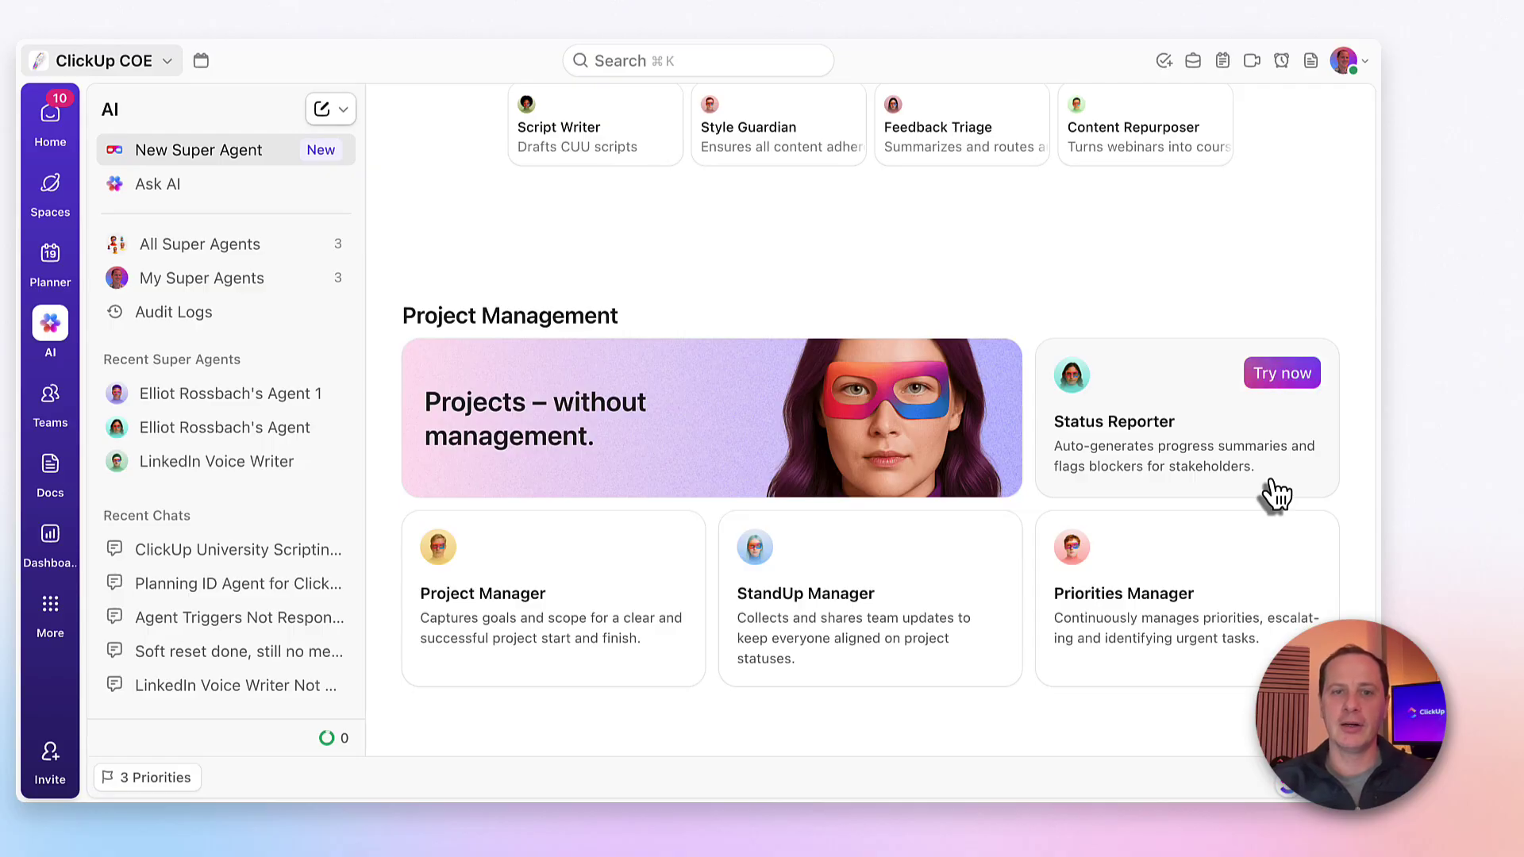
{"action": "scroll", "coordinate": [1116, 432], "scroll_direction": "down", "scroll_amount": 3}
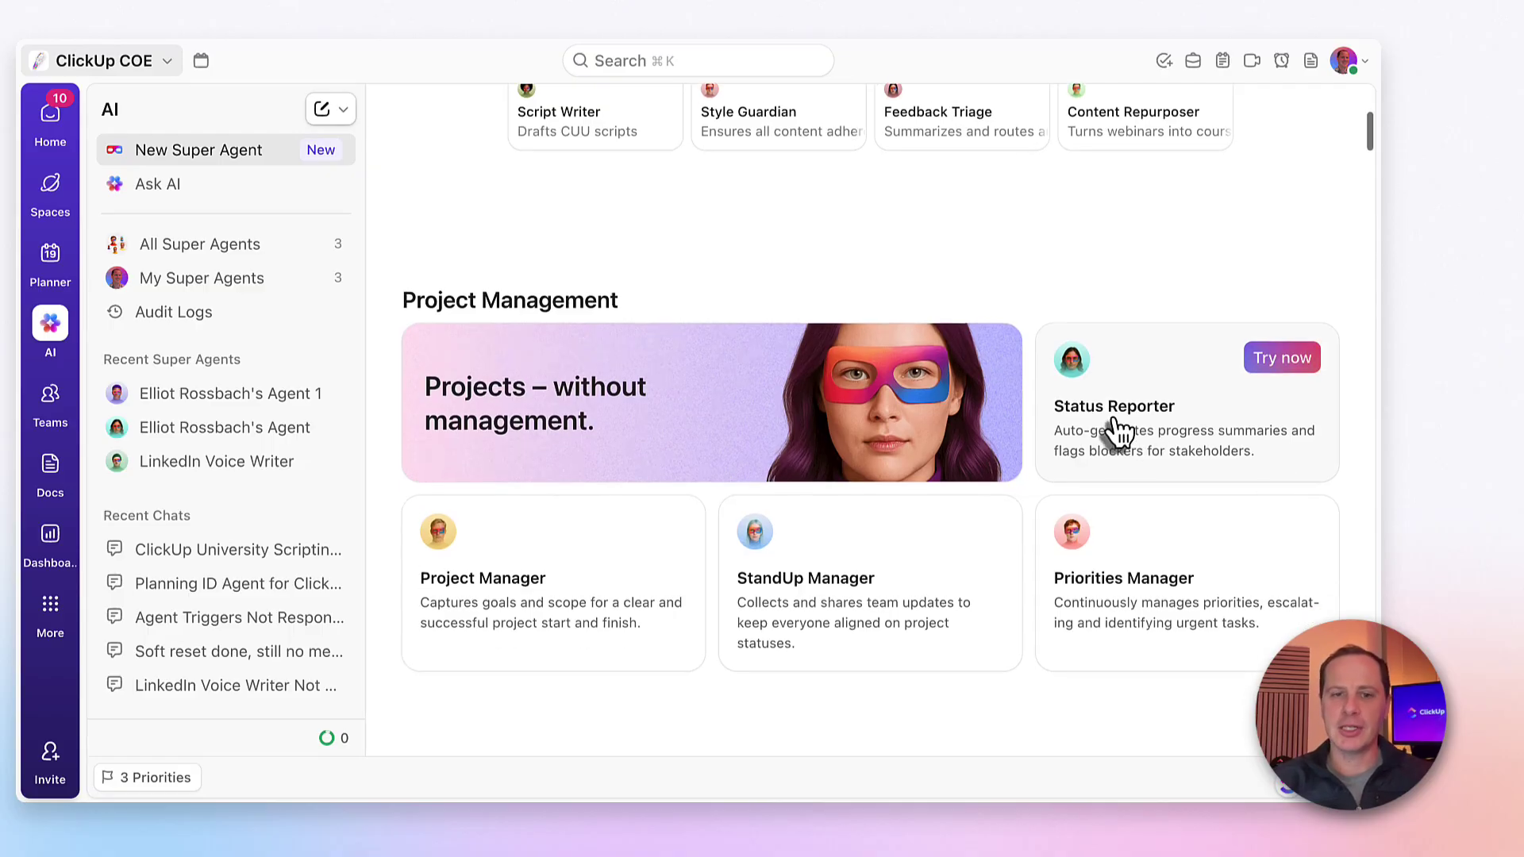
{"action": "scroll", "coordinate": [1116, 429], "scroll_direction": "down", "scroll_amount": 10}
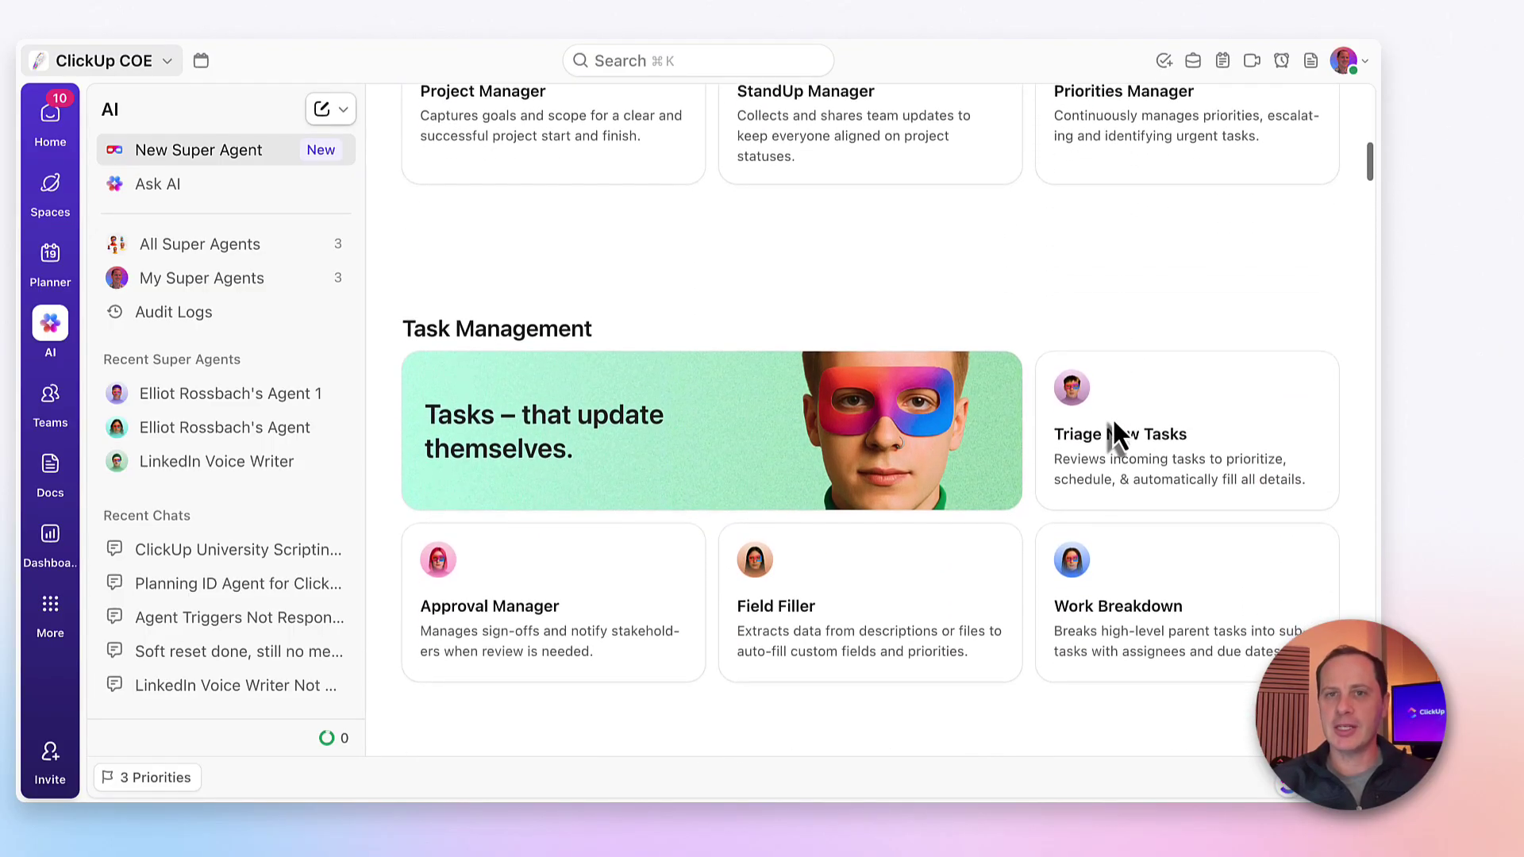
{"action": "scroll", "coordinate": [1111, 422], "scroll_direction": "down", "scroll_amount": 10}
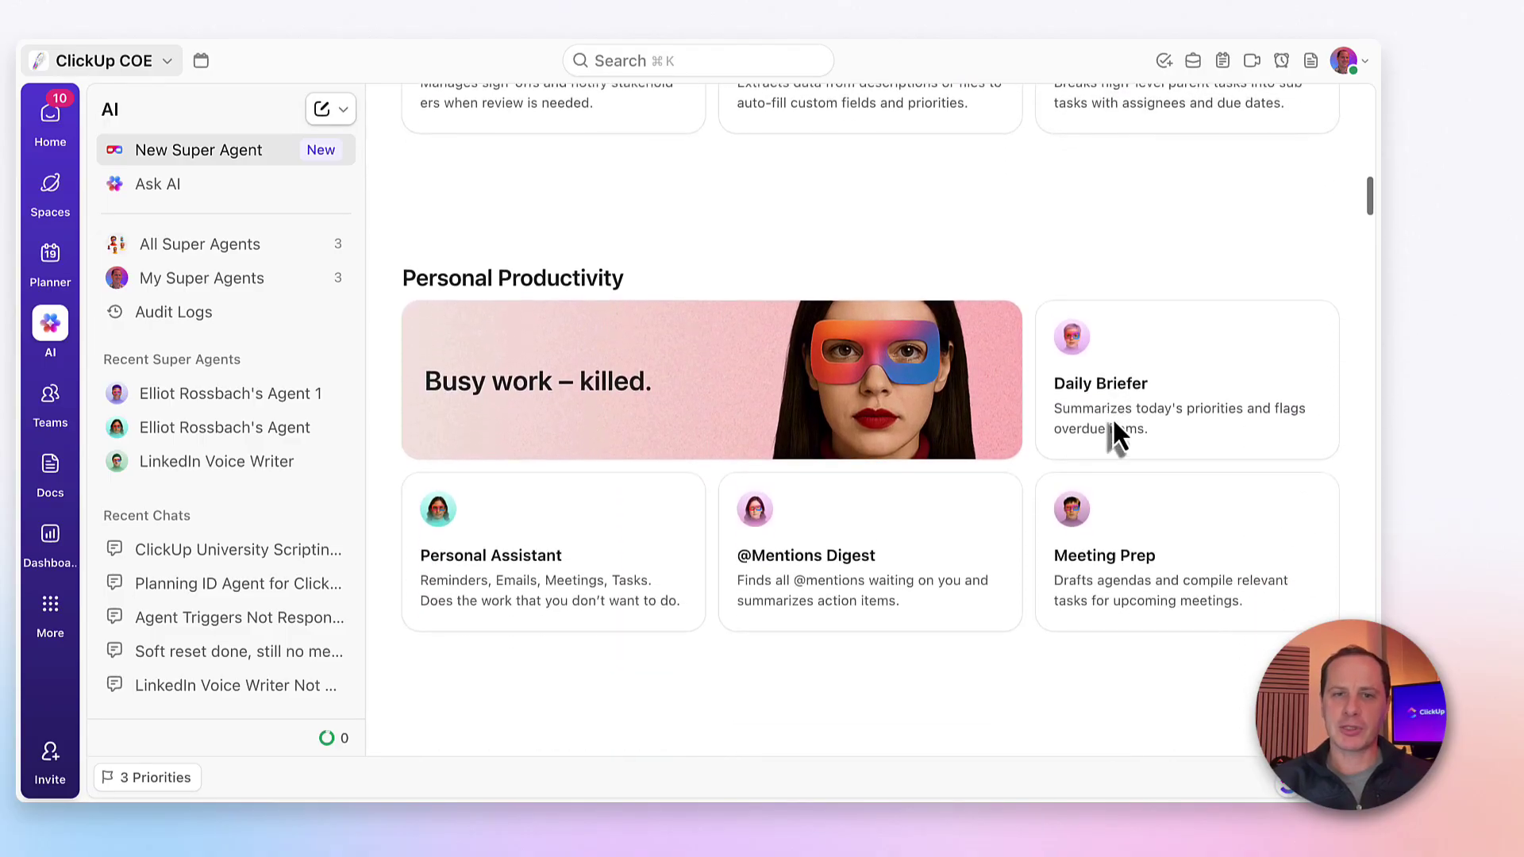
{"action": "scroll", "coordinate": [1119, 433], "scroll_direction": "down", "scroll_amount": 2}
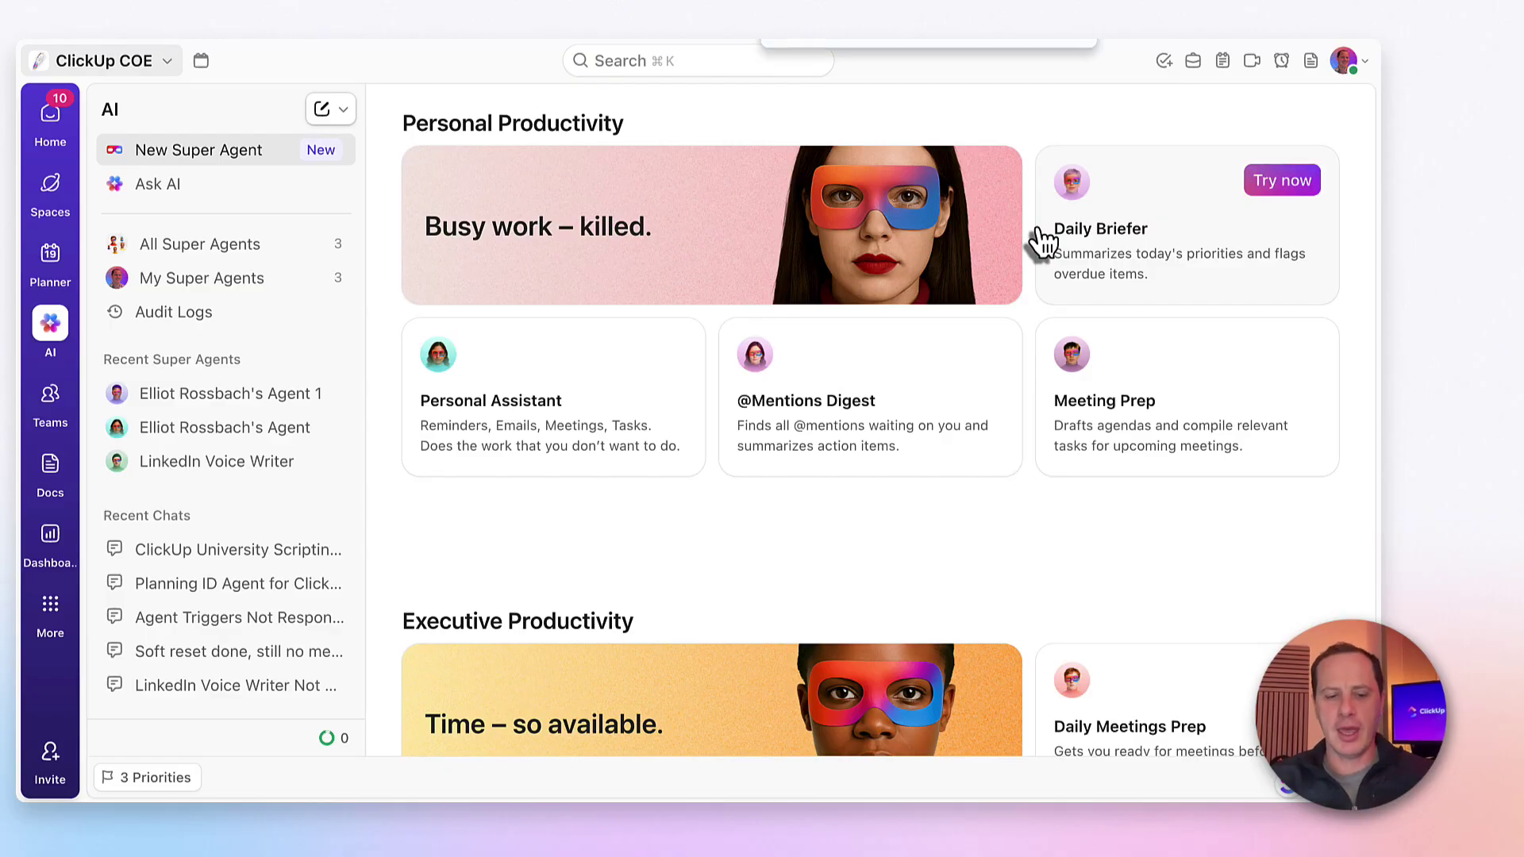
{"action": "type", "text": "write l"}
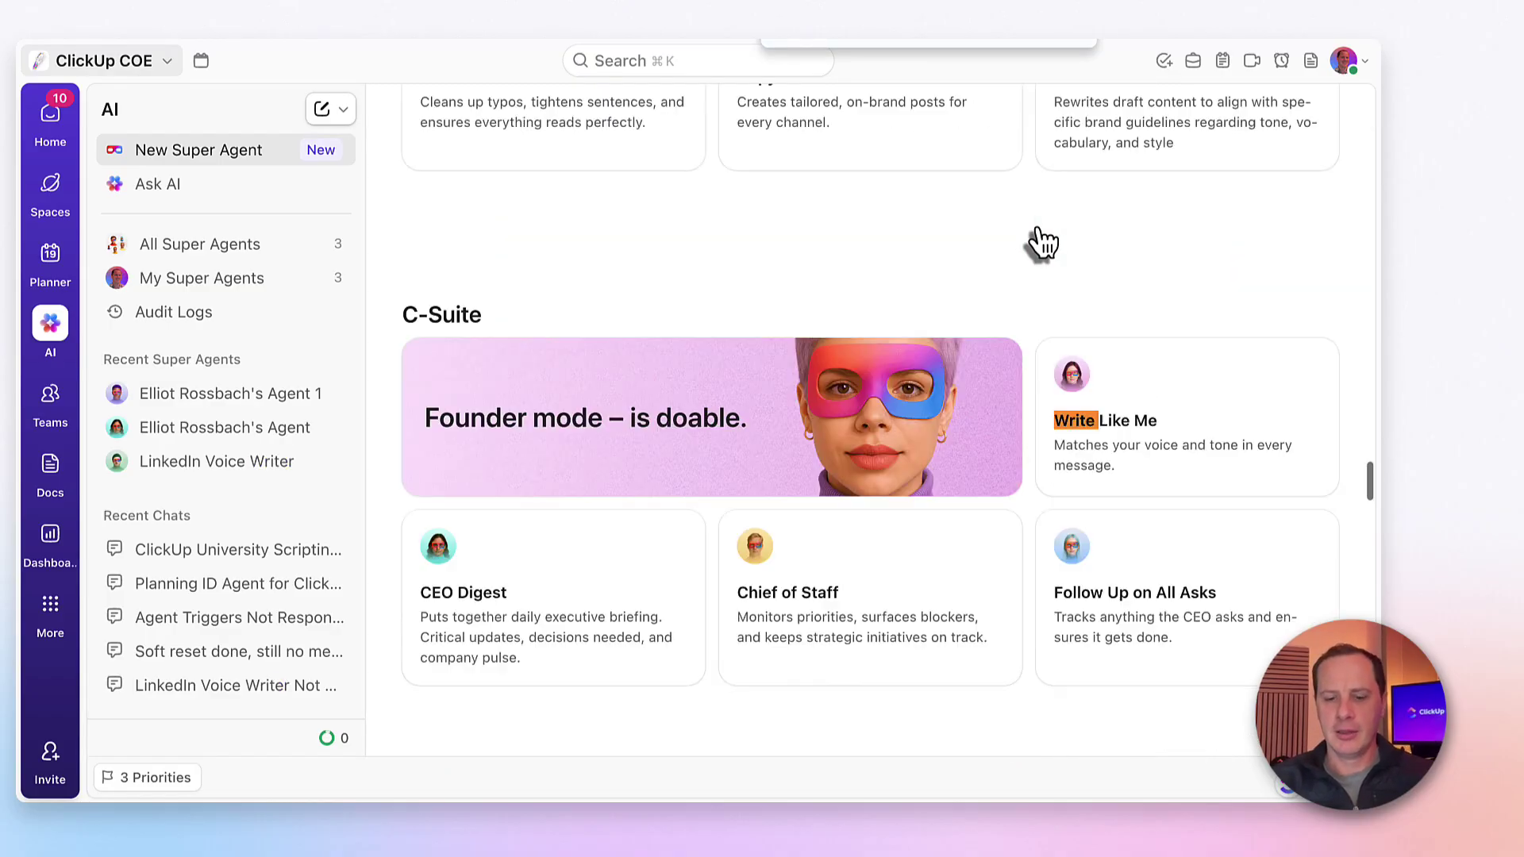
{"action": "type", "text": "ike"}
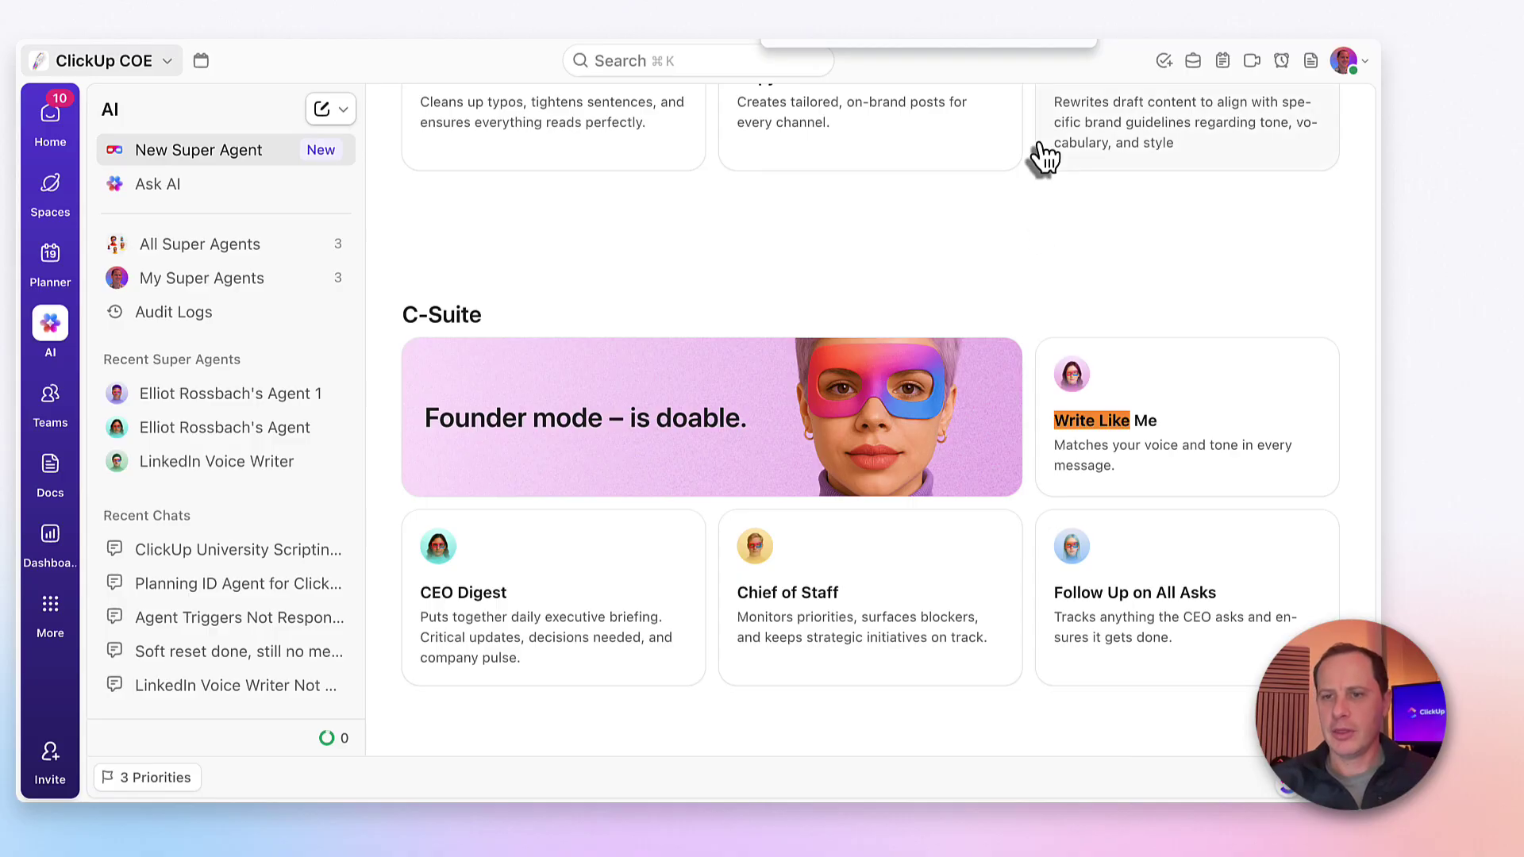
{"action": "scroll", "coordinate": [1149, 208], "scroll_direction": "down", "scroll_amount": 2}
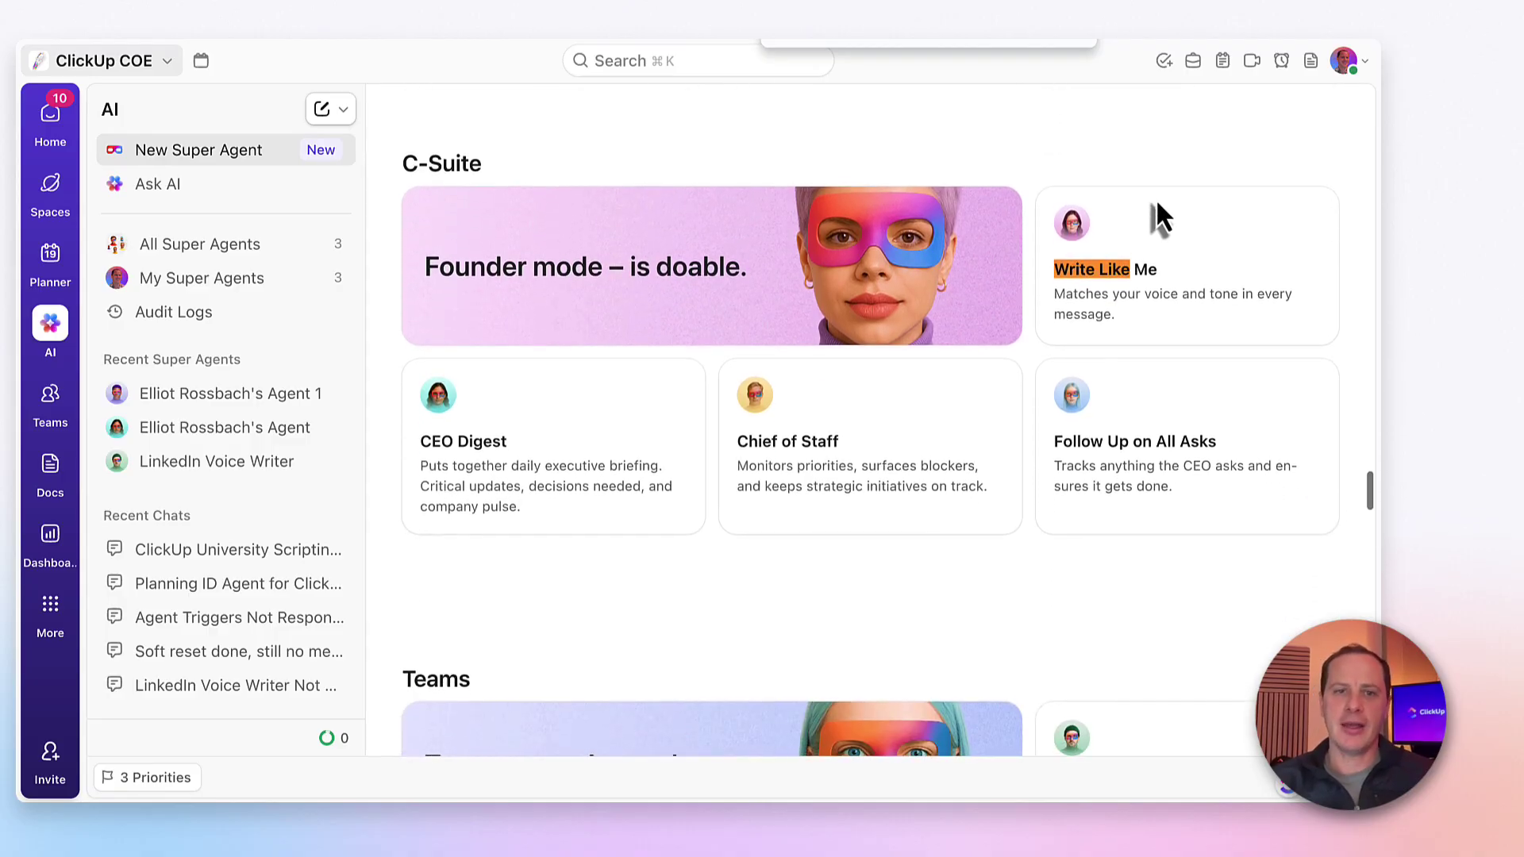
{"action": "mouse_move", "coordinate": [1160, 290]}
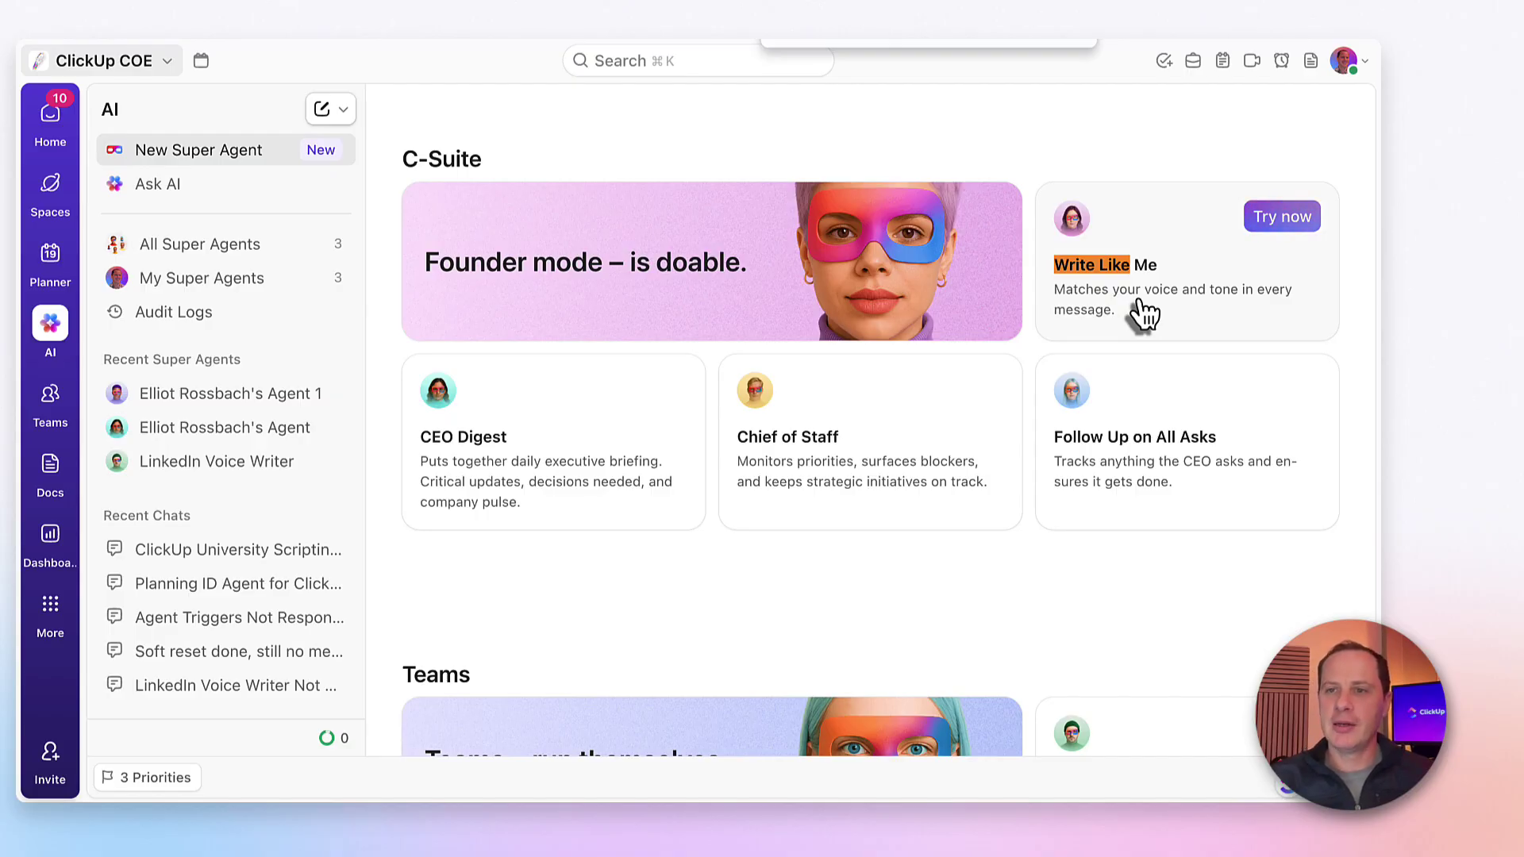
{"action": "left_click", "coordinate": [1268, 224]}
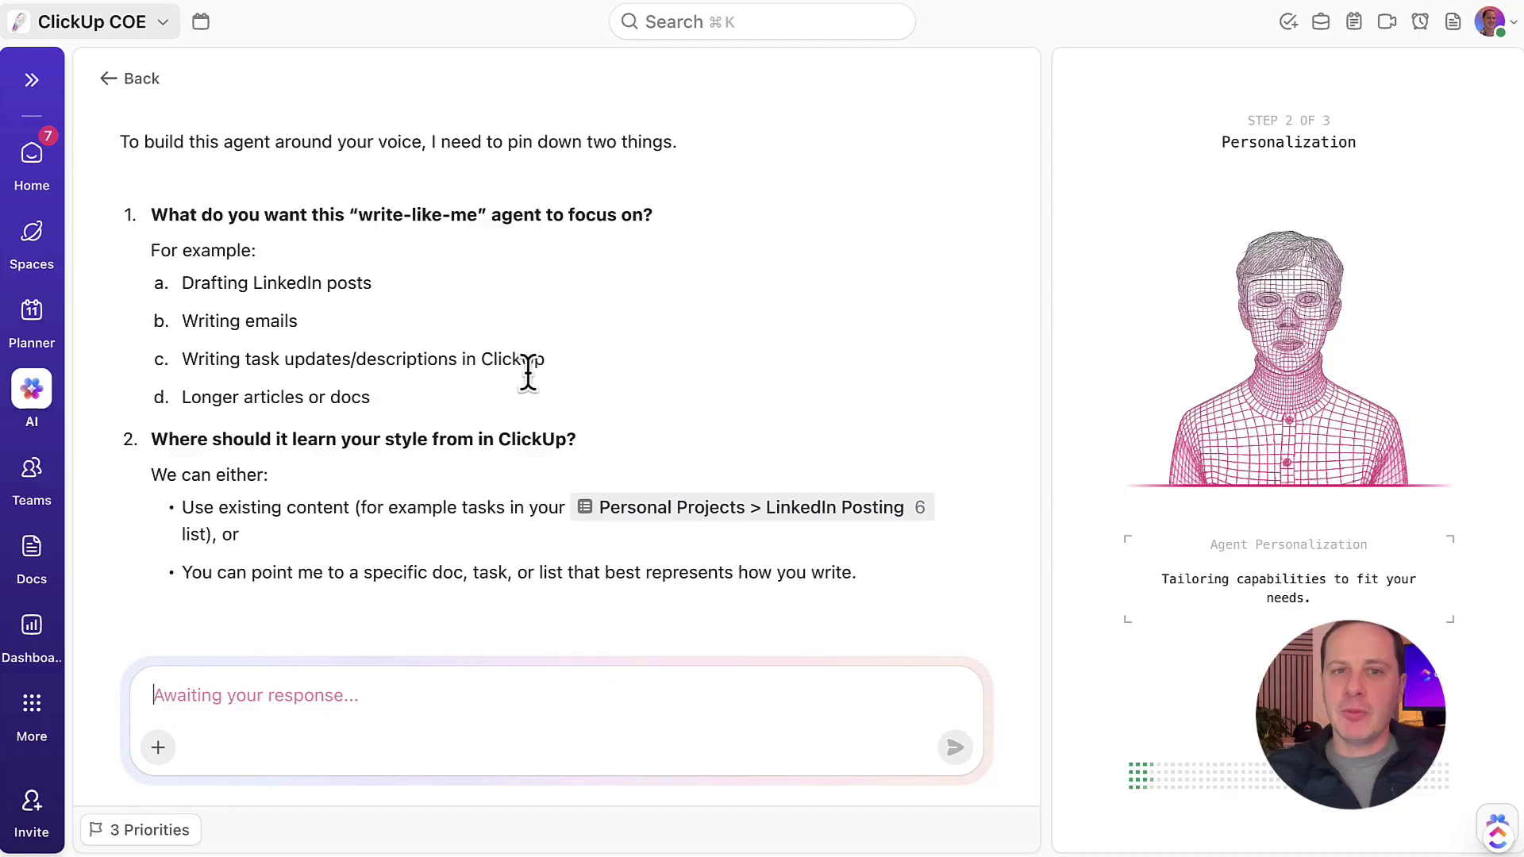
Copy the agent-focus question with its "Drafting LinkedIn posts" option into the reply and remove the "For example:" text.
{"action": "left_click_drag", "start_coordinate": [459, 283], "coordinate": [146, 222]}
{"action": "key", "text": "super+c"}
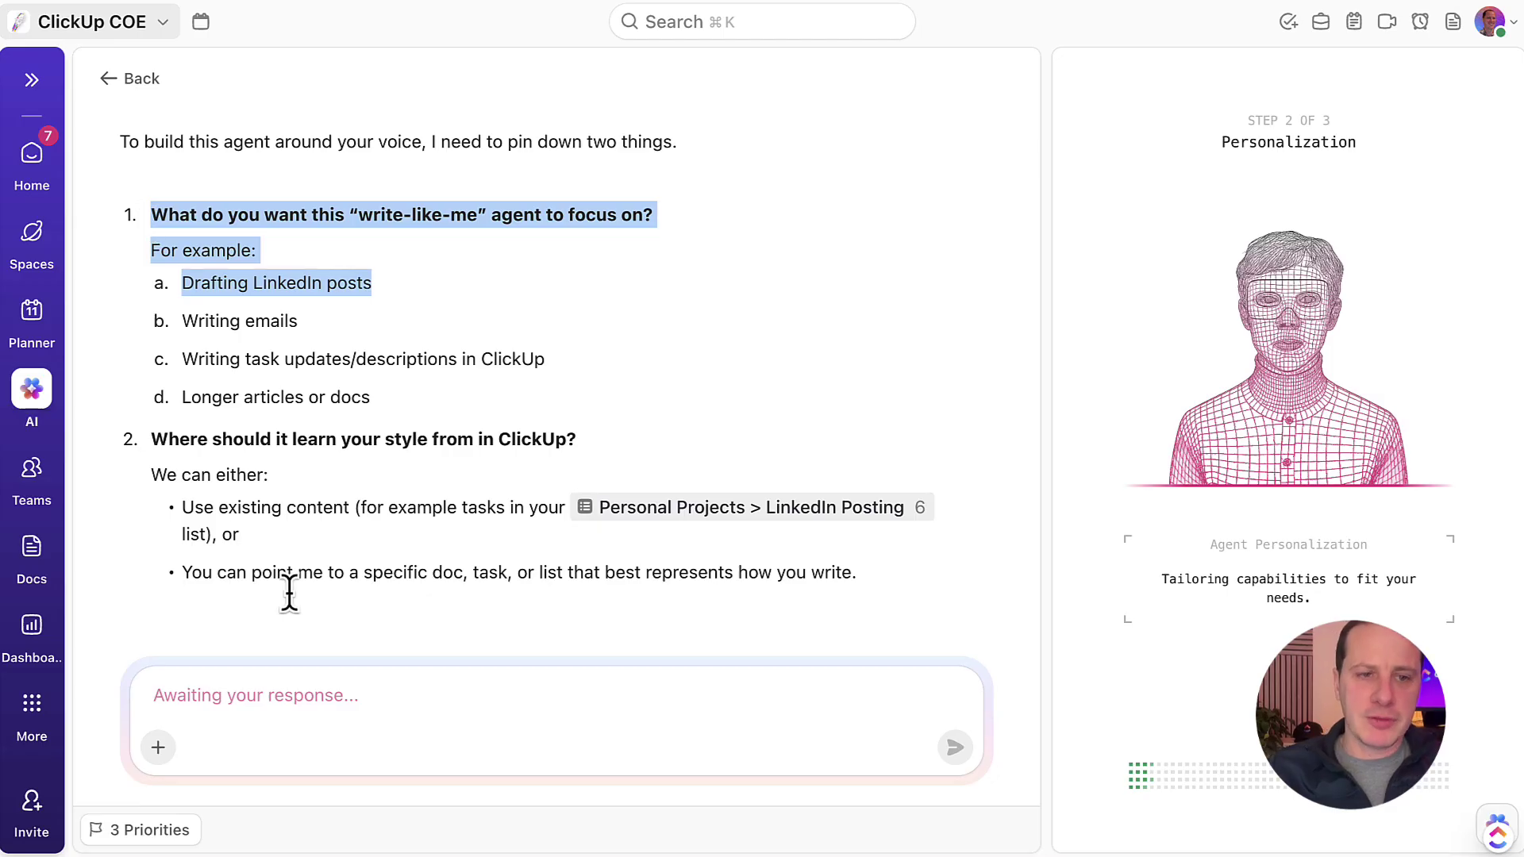
{"action": "left_click", "coordinate": [321, 694]}
{"action": "key", "text": "super+v"}
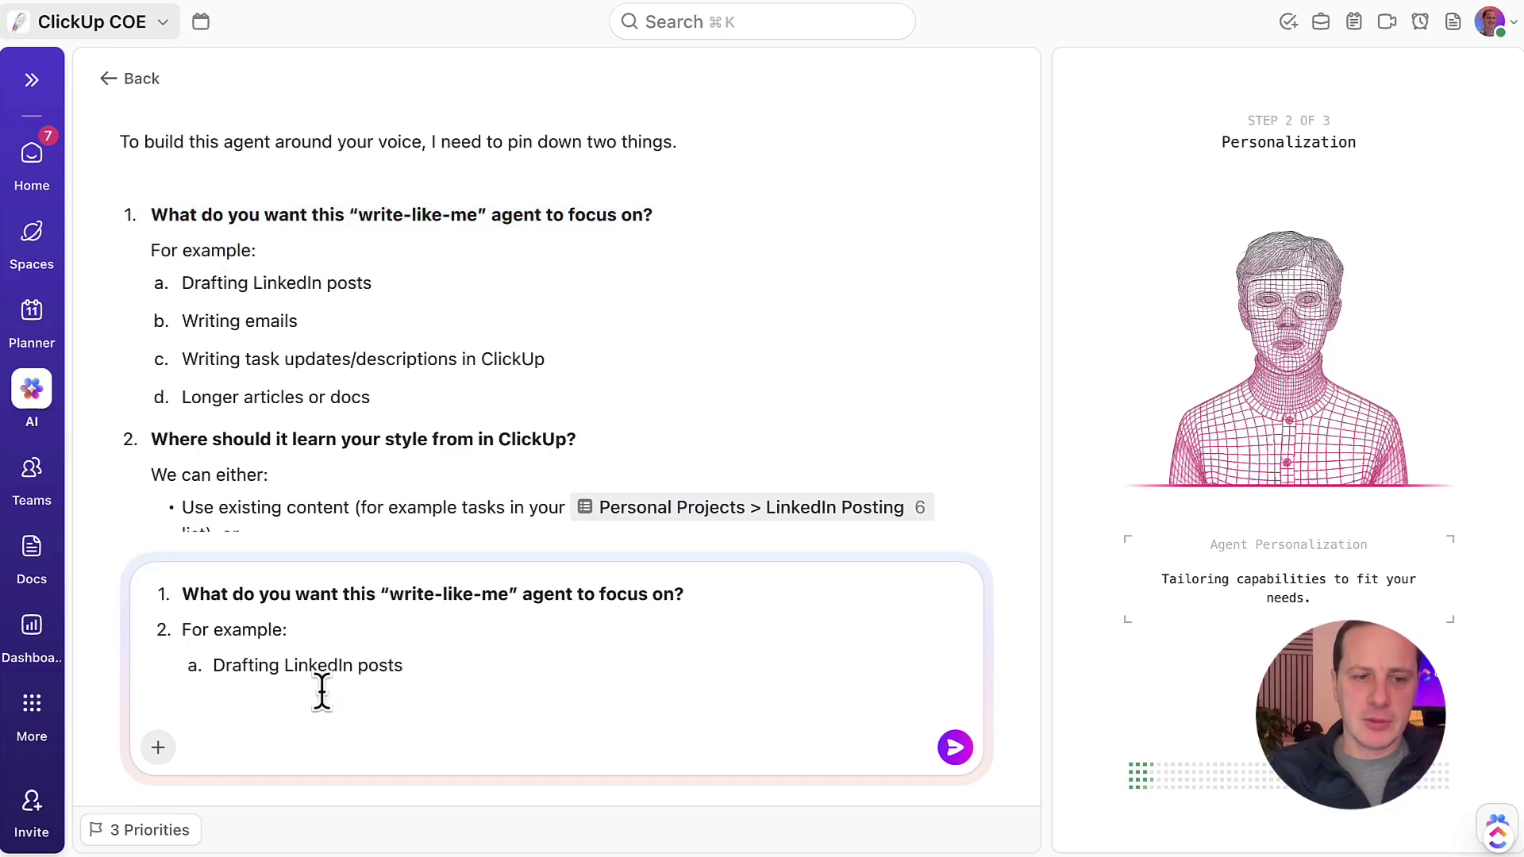
{"action": "triple_click", "coordinate": [339, 631]}
{"action": "key", "text": "BackSpace"}
Copy the question "Where should it learn your style from in ClickUp?" into the reply below the LinkedIn posts answer.
{"action": "scroll", "coordinate": [482, 361], "scroll_direction": "down", "scroll_amount": 2}
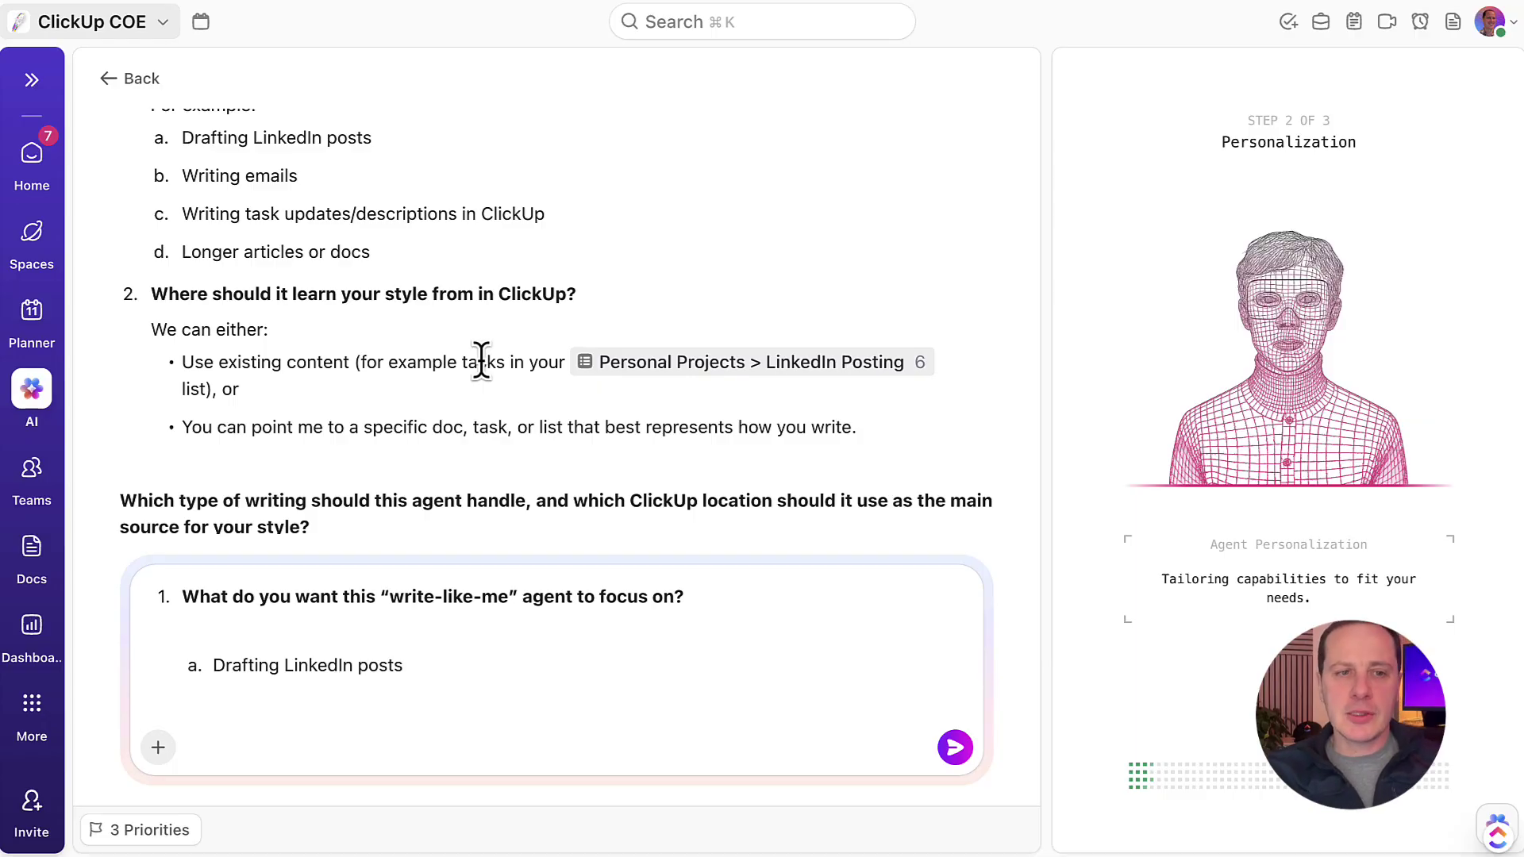
{"action": "triple_click", "coordinate": [316, 294]}
{"action": "key", "text": "ctrl+c"}
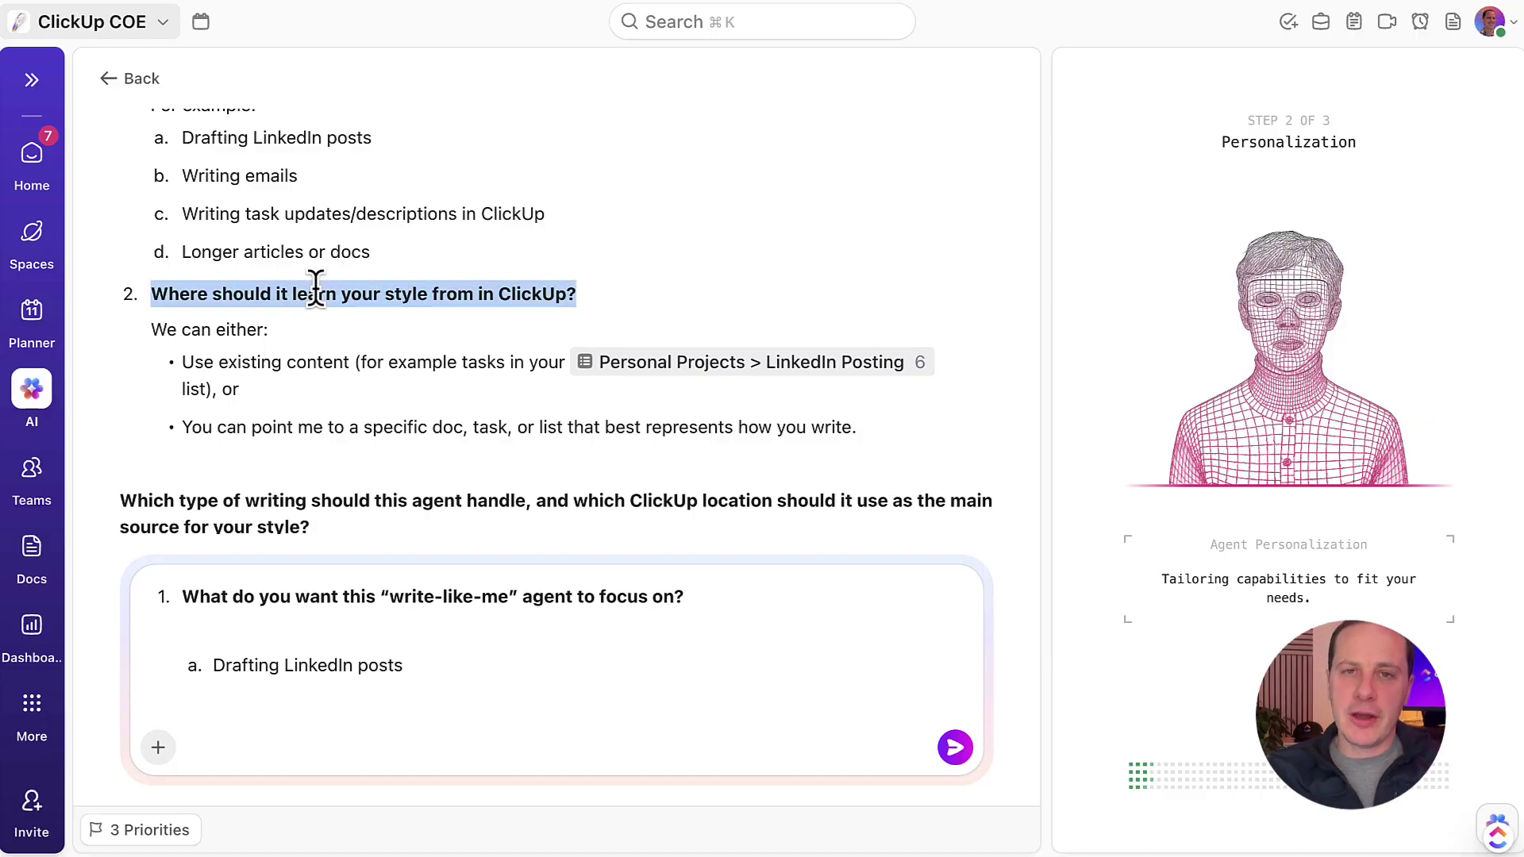
{"action": "left_click", "coordinate": [303, 718]}
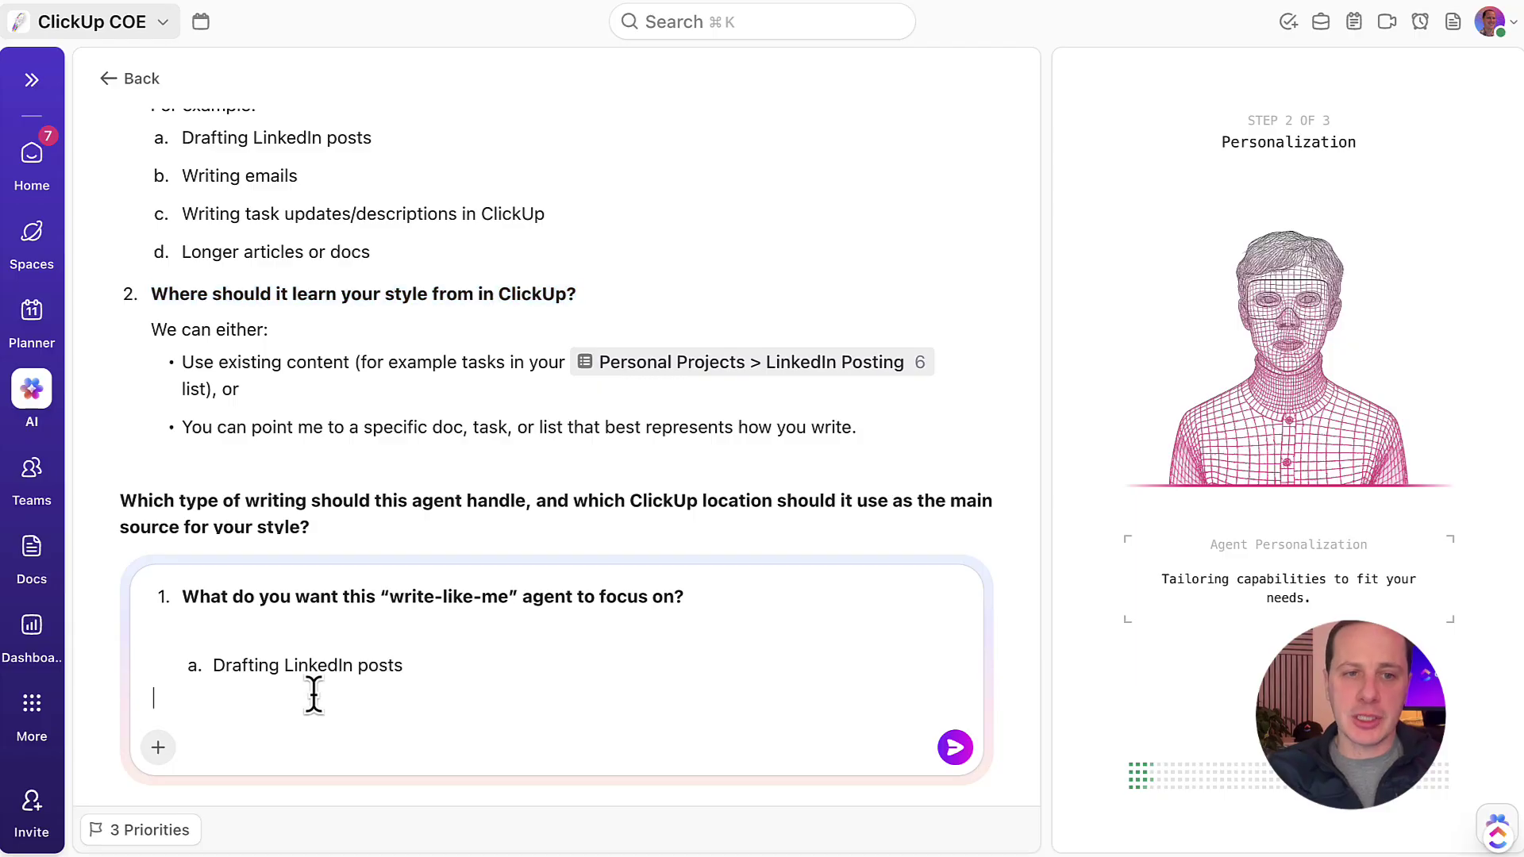
{"action": "key", "text": "ctrl+v"}
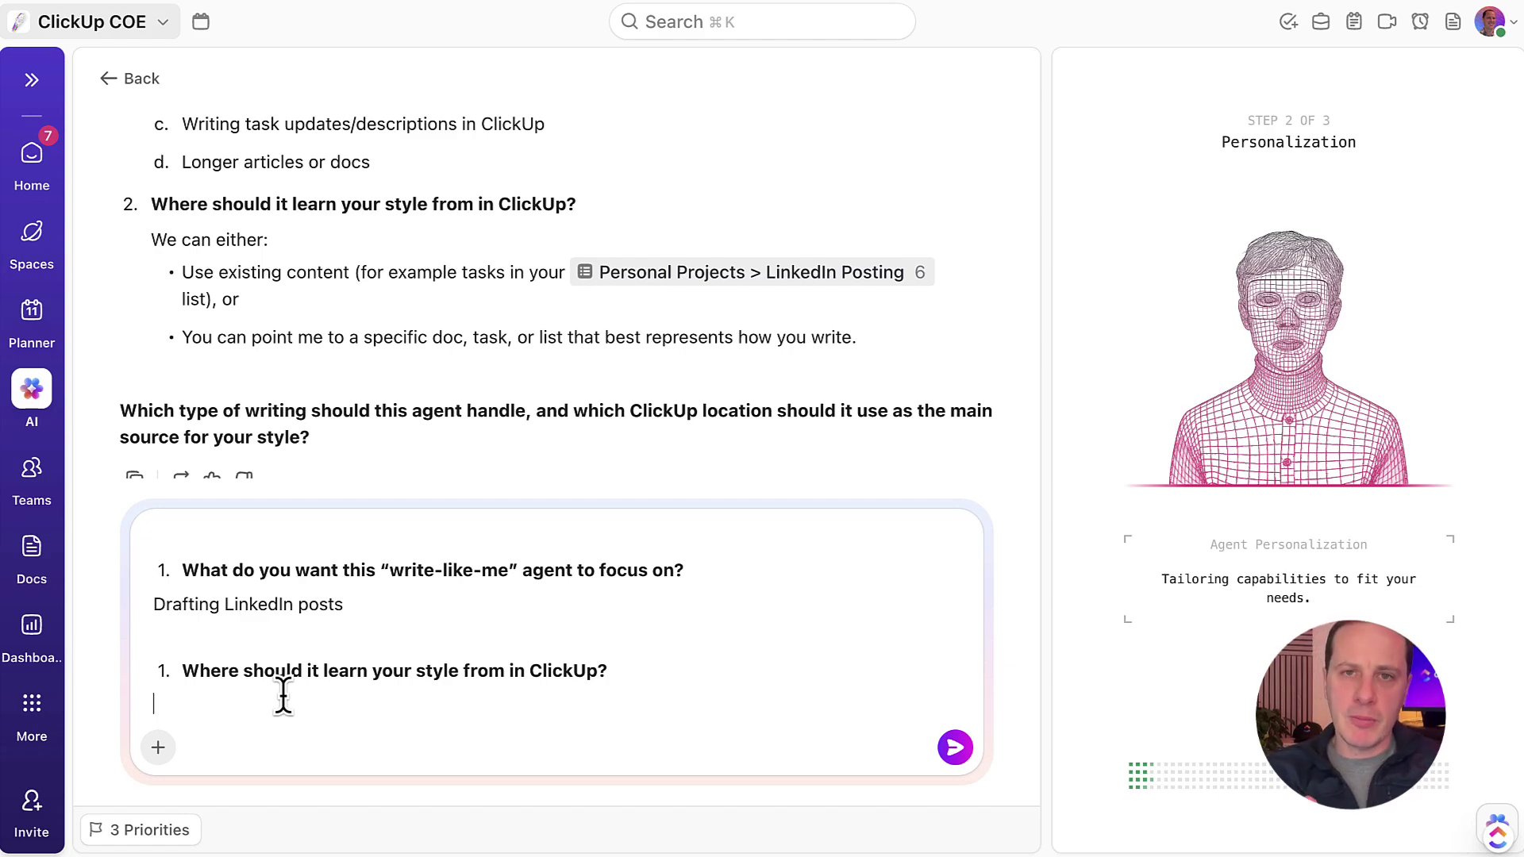
Answer "I'd like you to learn both from my emails and from a previous LinkedIn post that I've drafted." and send the reply.
{"action": "type", "text": "I'd like you to learn both from my emails and from a previous LinkedIn post that I've drafted."}
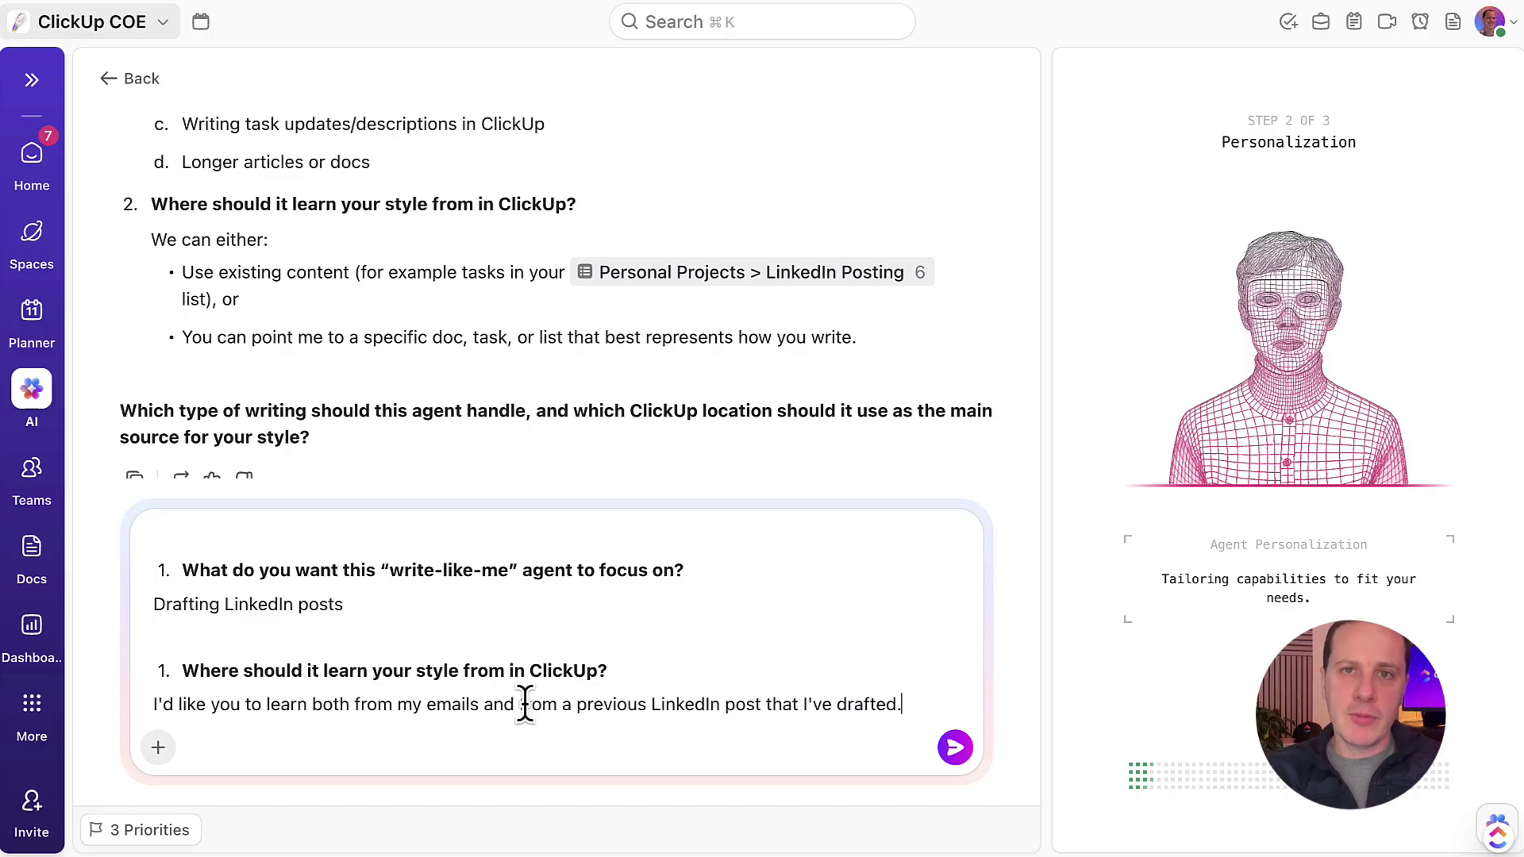
{"action": "left_click", "coordinate": [956, 753]}
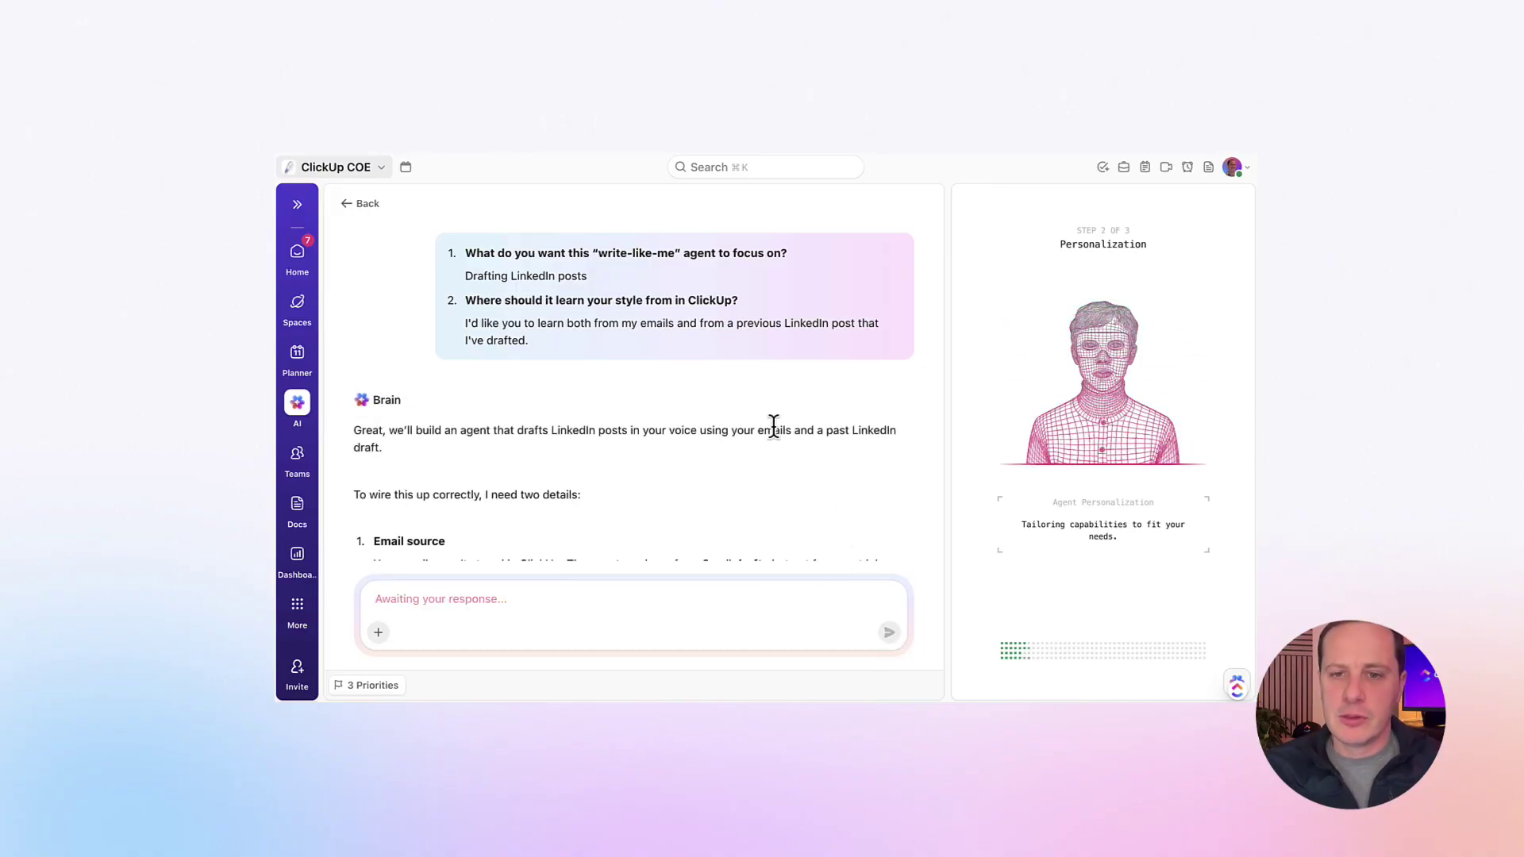
Review the follow-up questions and start a reply with "Here's my linkedin exmaple:" followed by the copied LinkedIn post.
{"action": "scroll", "coordinate": [773, 412], "scroll_direction": "down", "scroll_amount": 3}
{"action": "scroll", "coordinate": [775, 418], "scroll_direction": "down", "scroll_amount": 1}
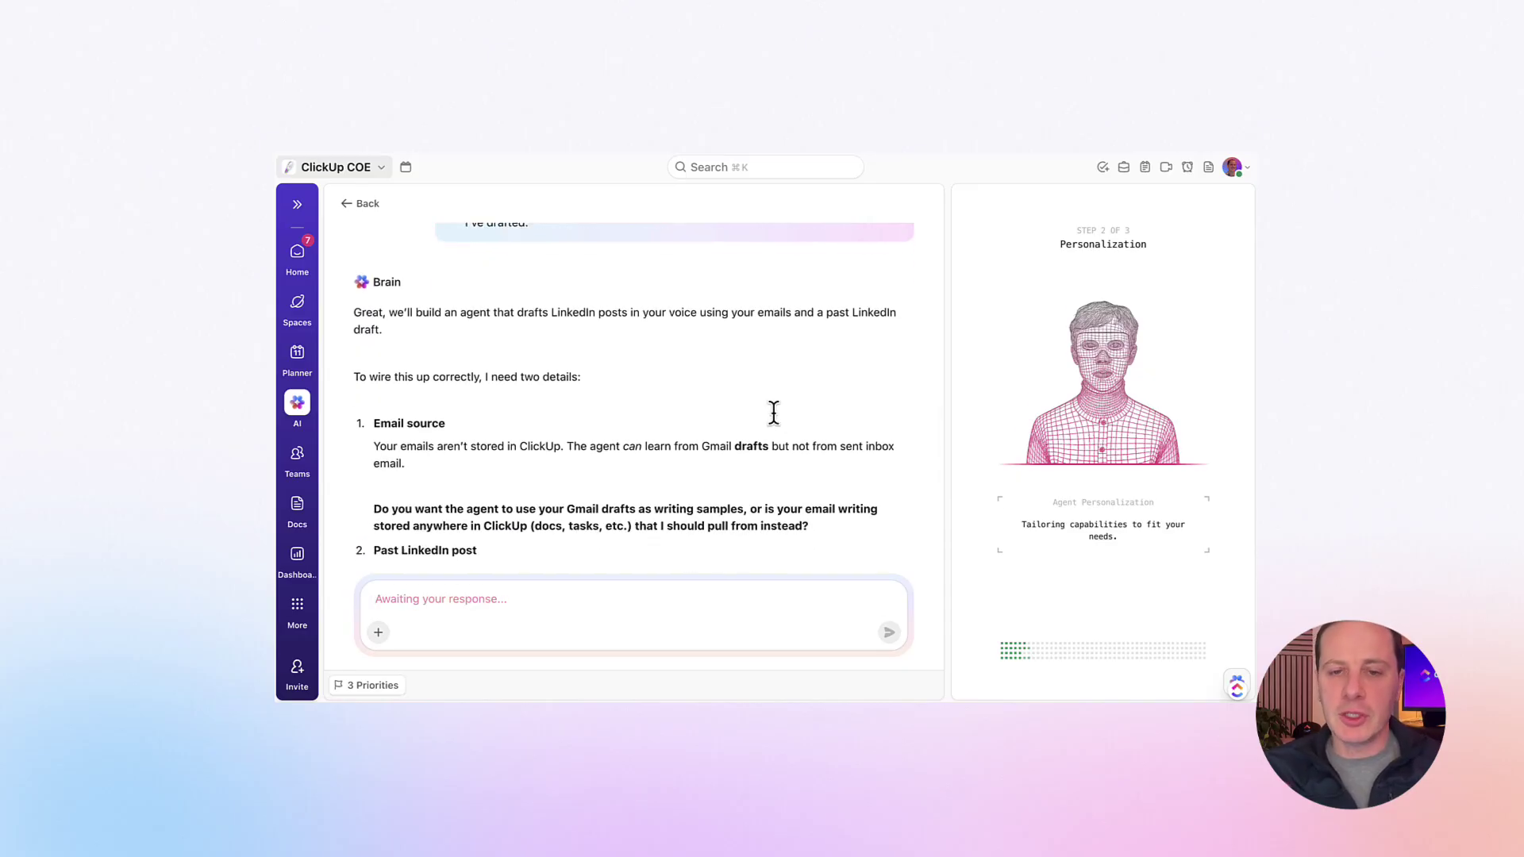
{"action": "scroll", "coordinate": [729, 371], "scroll_direction": "down", "scroll_amount": 5}
{"action": "scroll", "coordinate": [729, 372], "scroll_direction": "down", "scroll_amount": 1}
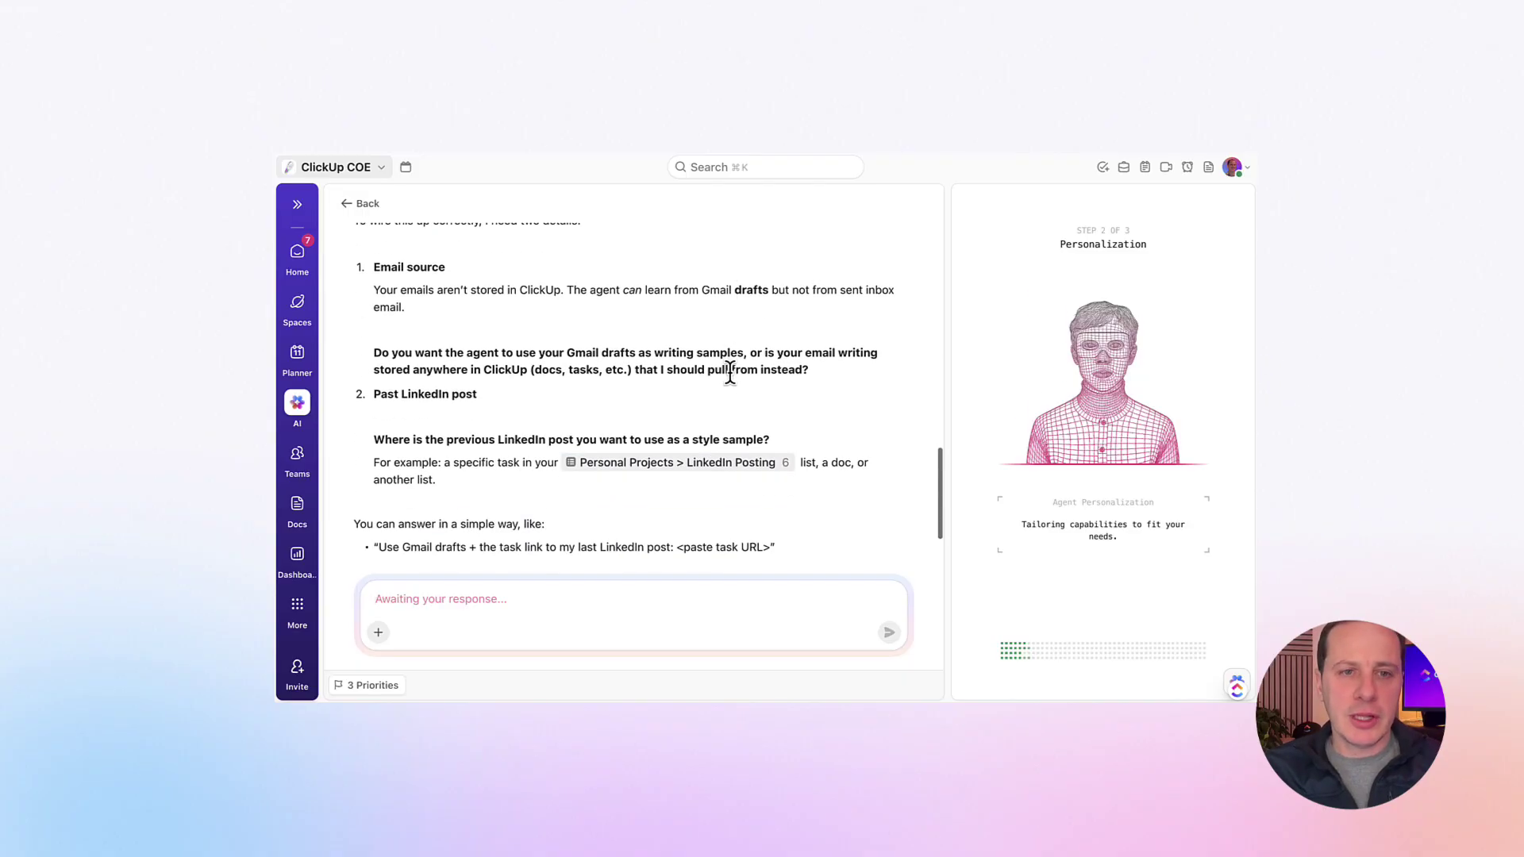
{"action": "scroll", "coordinate": [729, 372], "scroll_direction": "down", "scroll_amount": 1}
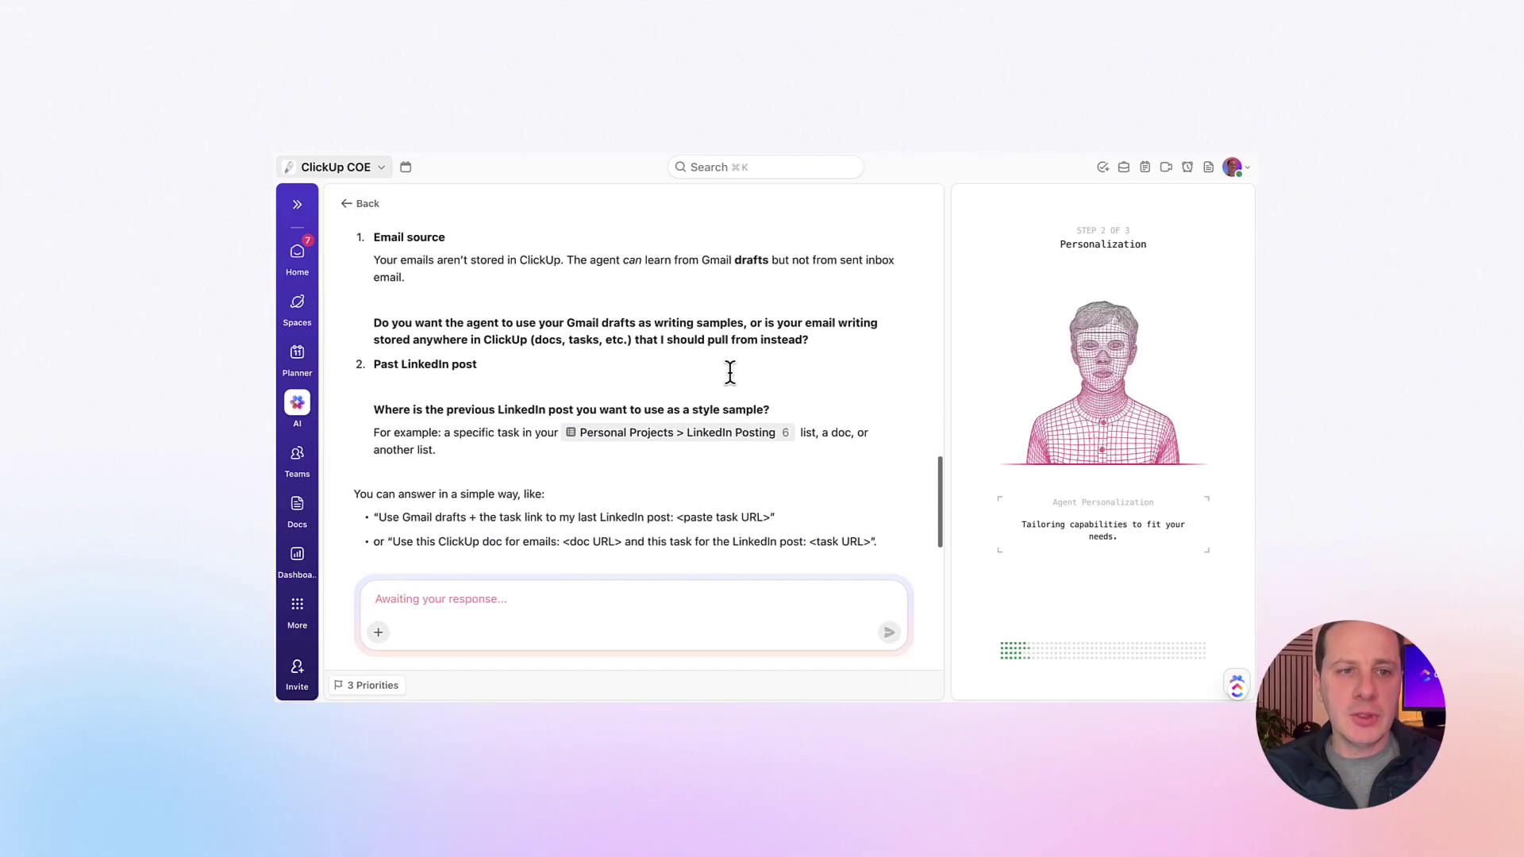
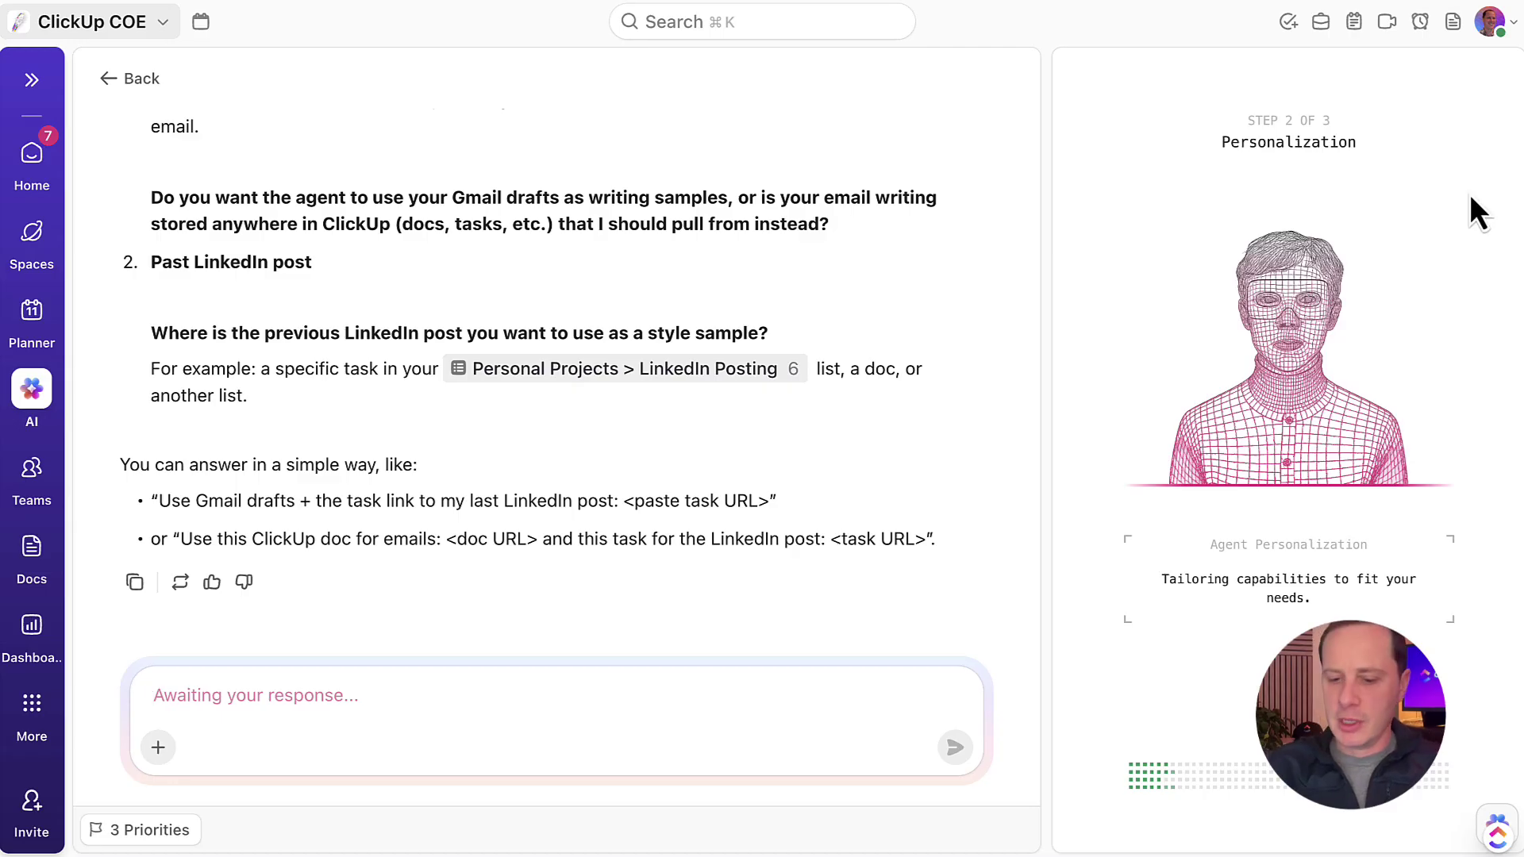
{"action": "left_click", "coordinate": [336, 698]}
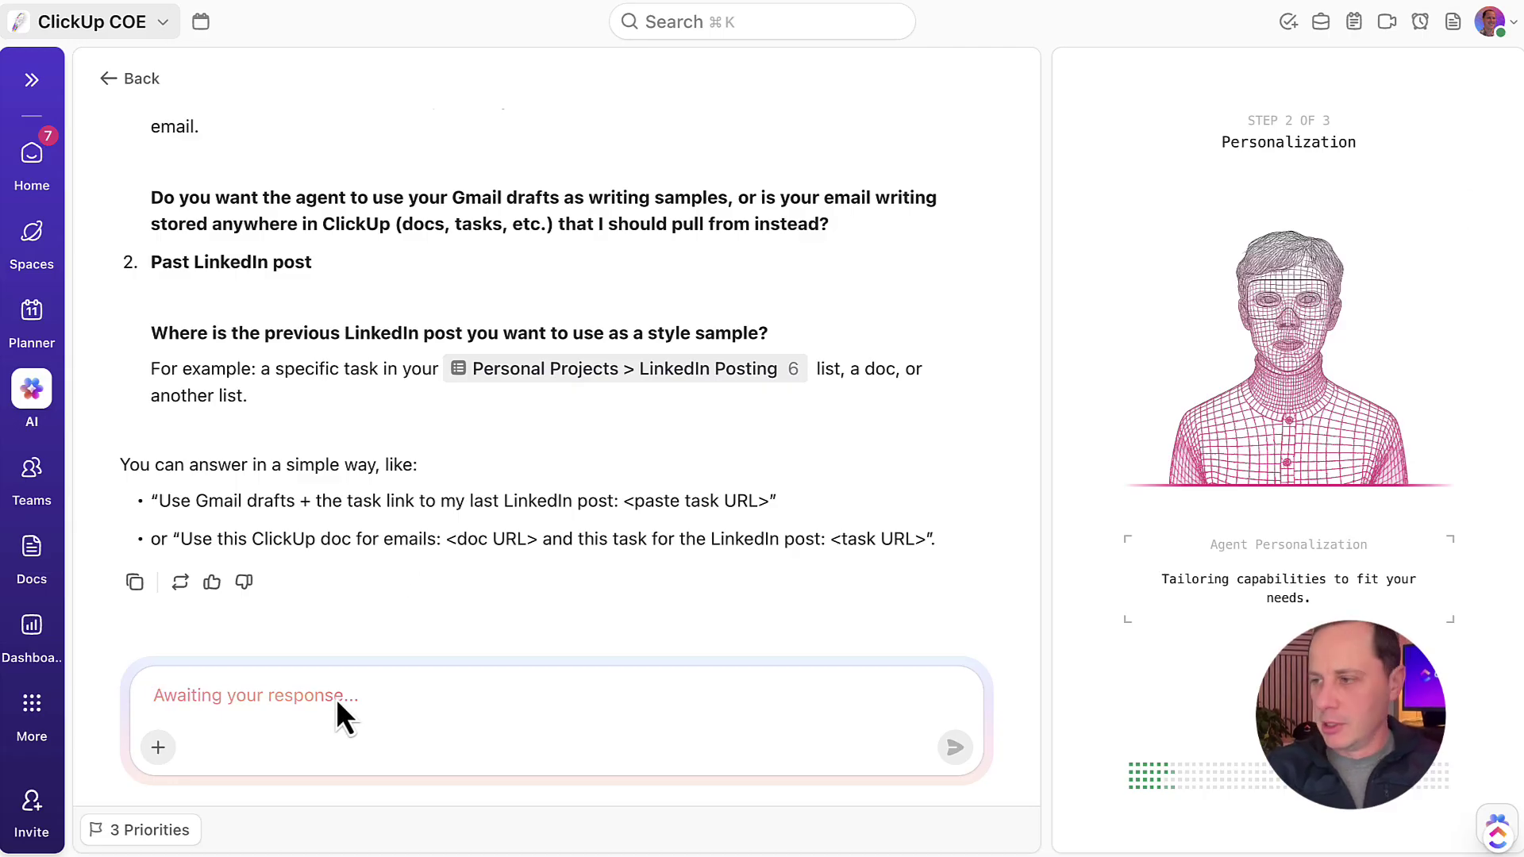
{"action": "type", "text": "Here's my"}
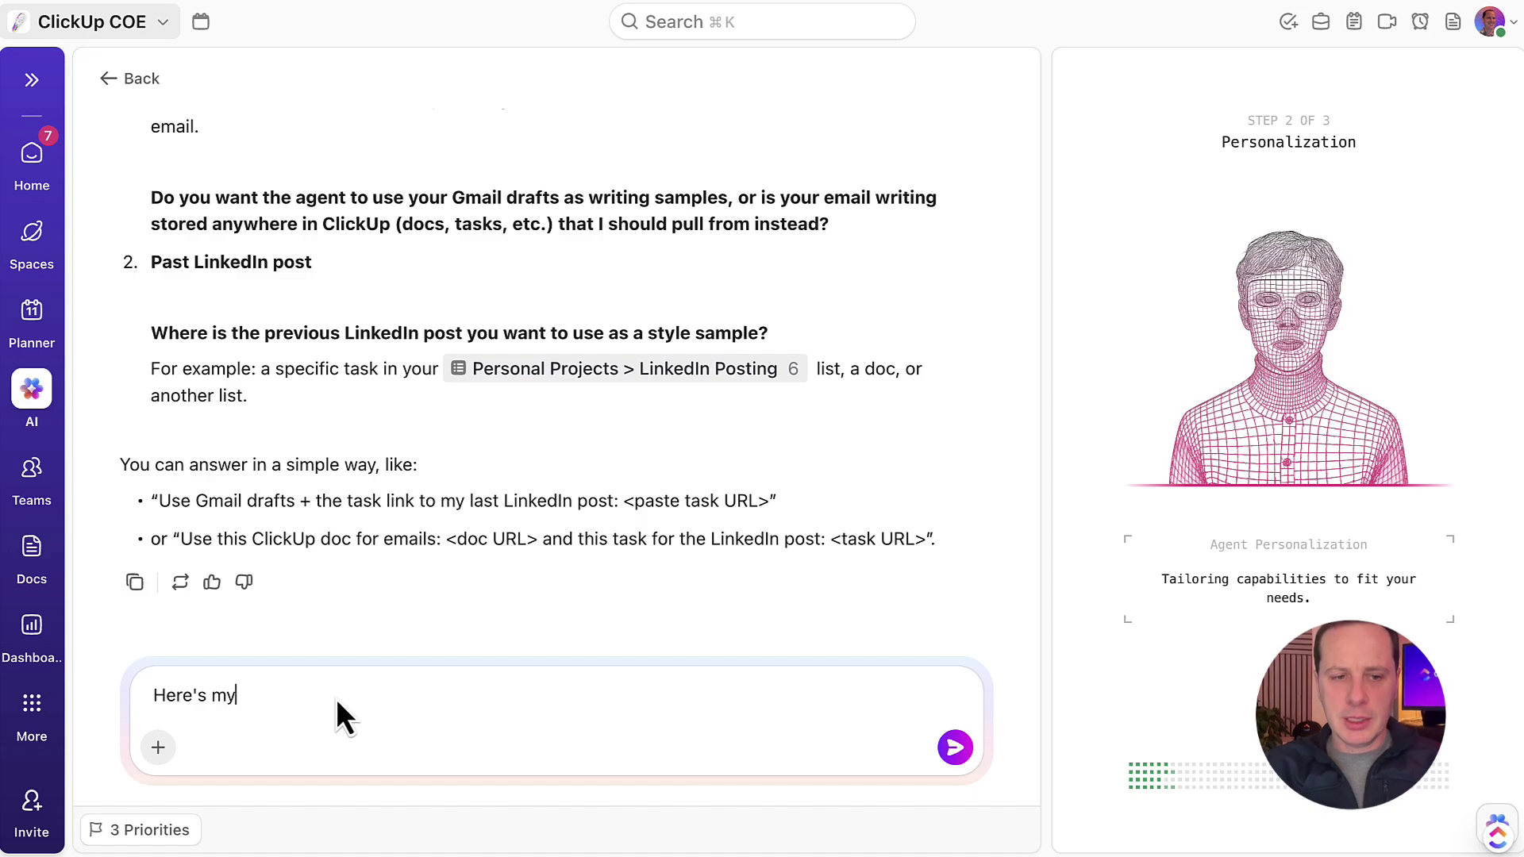
{"action": "type", "text": " linkedin exmaple:"}
{"action": "key", "text": "shift+Return"}
{"action": "key", "text": "shift+Return"}
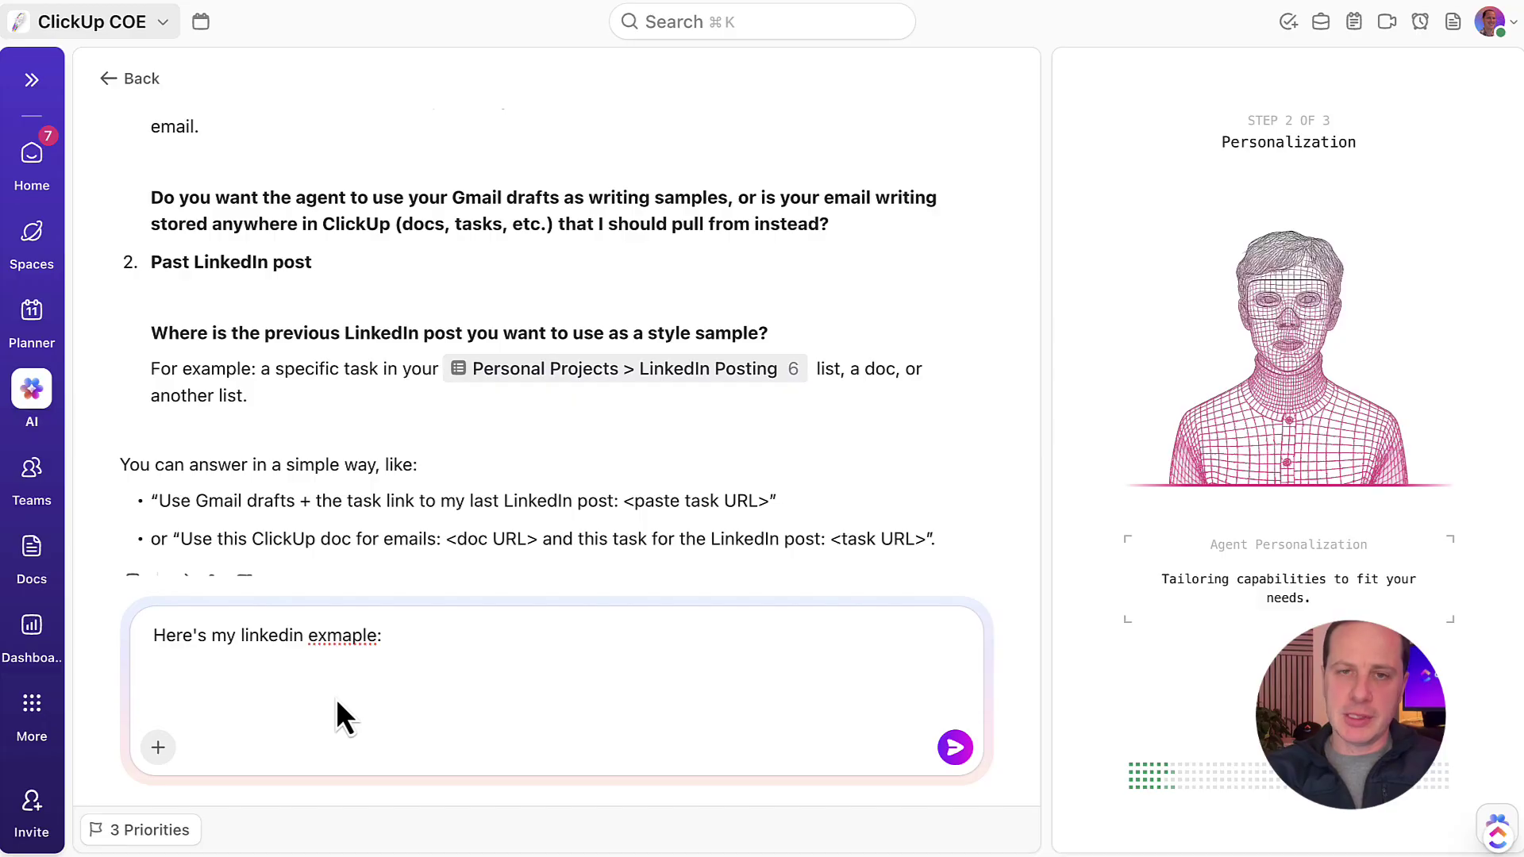
{"action": "key", "text": "super+v"}
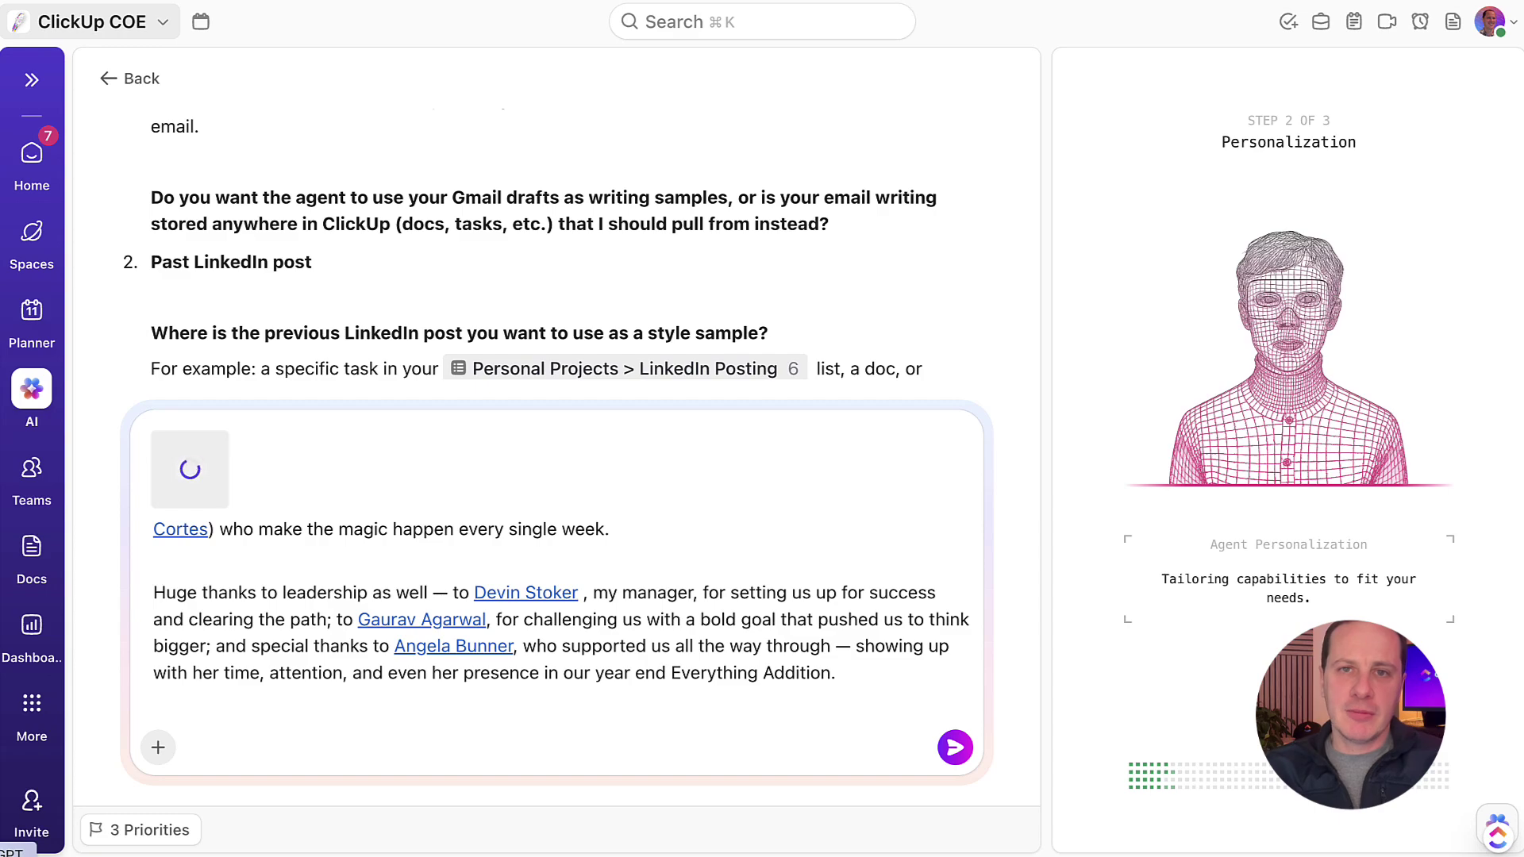
In Brain GPT, ask Gmail: "Can you look for examples of emails that showcase my writing style. Be sure these are emails that I have written.".
{"action": "key", "text": "super+shift+space"}
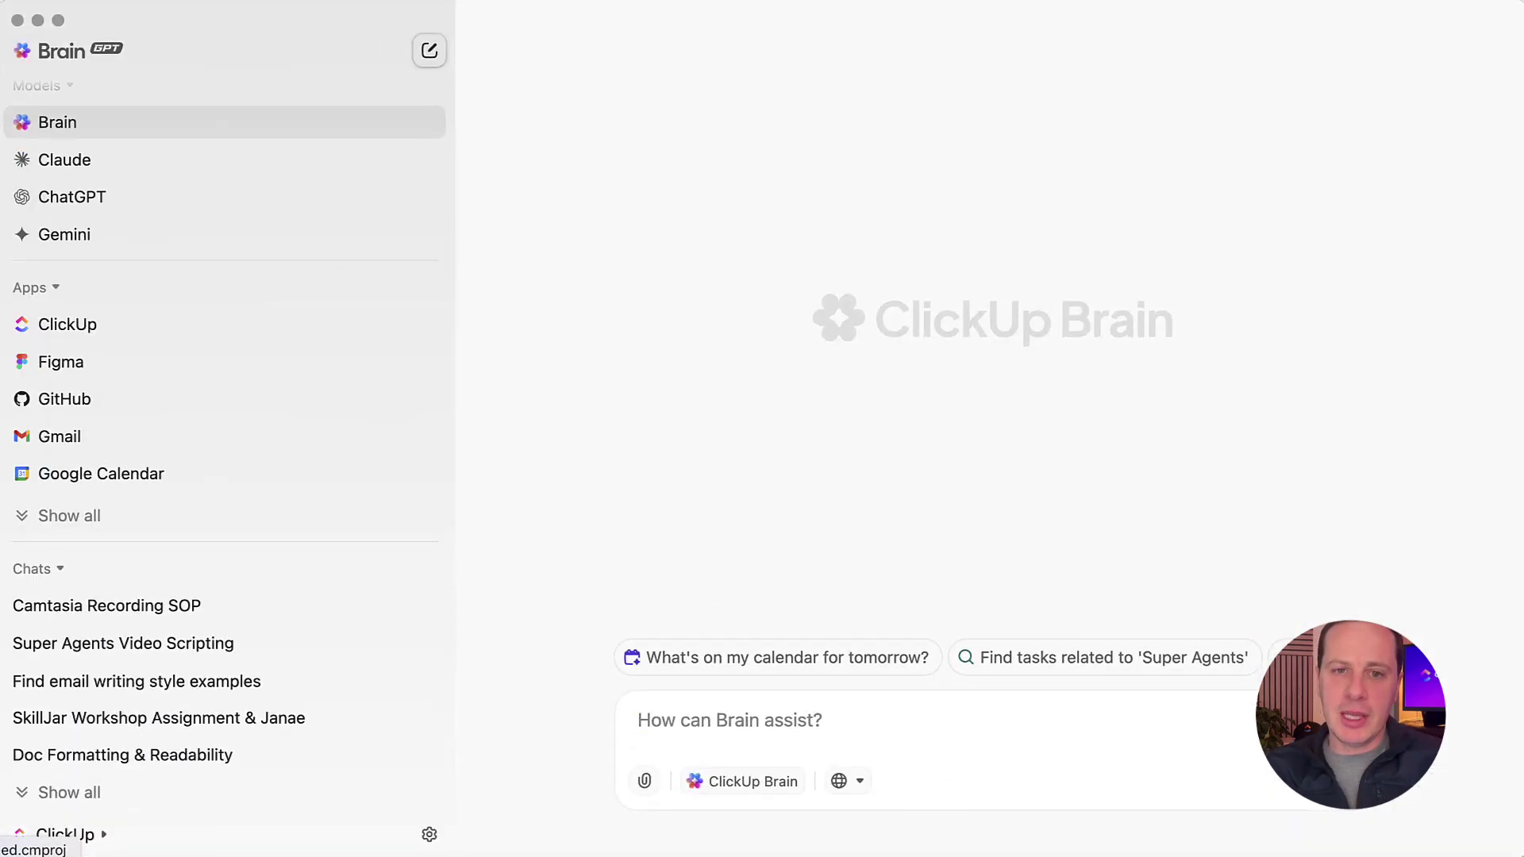
{"action": "left_click", "coordinate": [141, 446]}
{"action": "type", "text": "Can you look for examples of emails that showcase my writing style"}
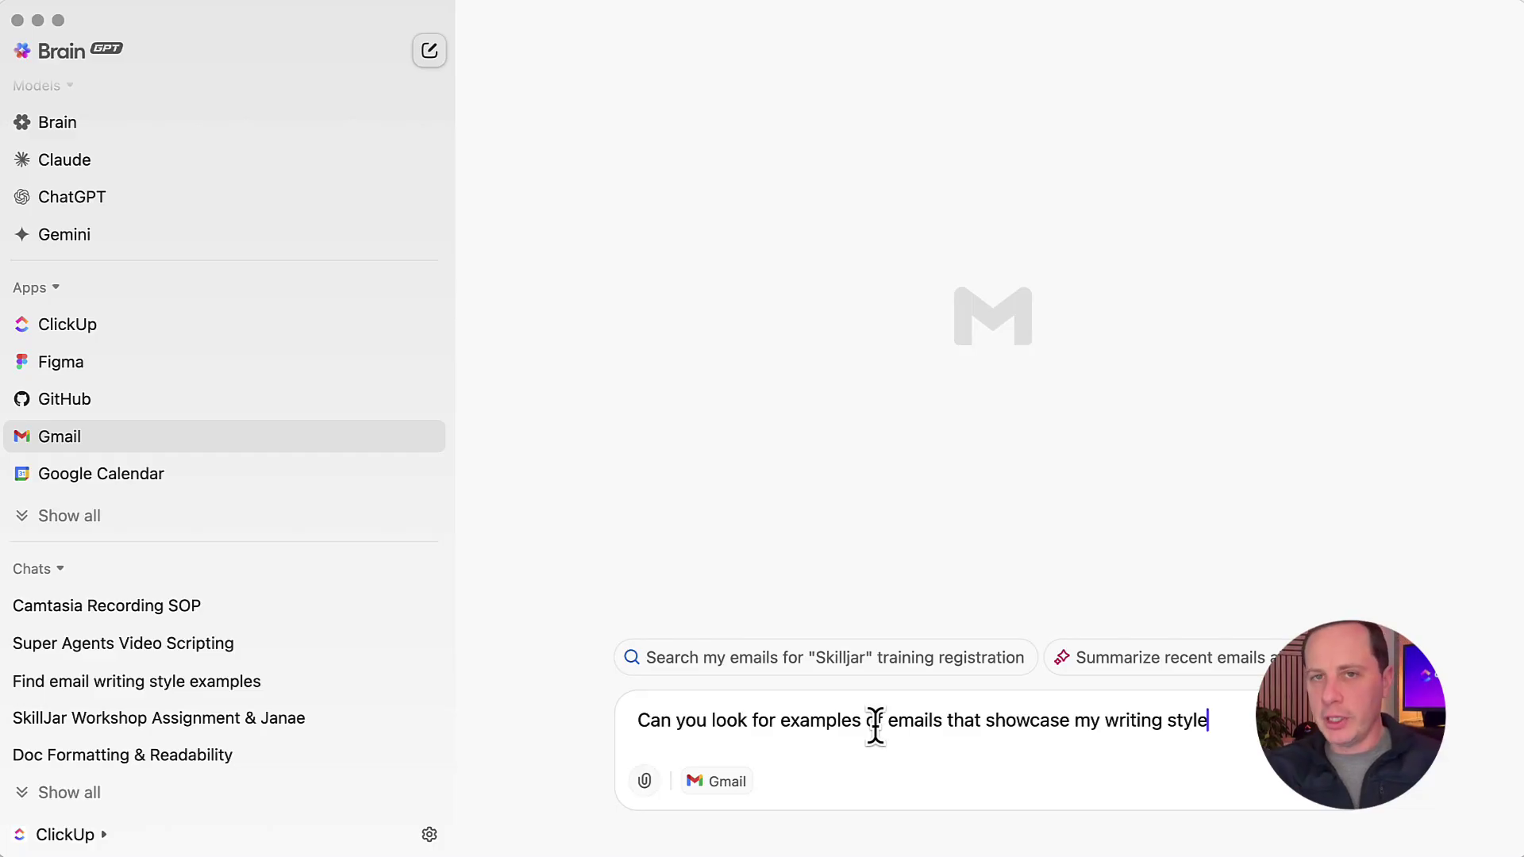
{"action": "type", "text": ". Be s"}
{"action": "type", "text": "ure they are "}
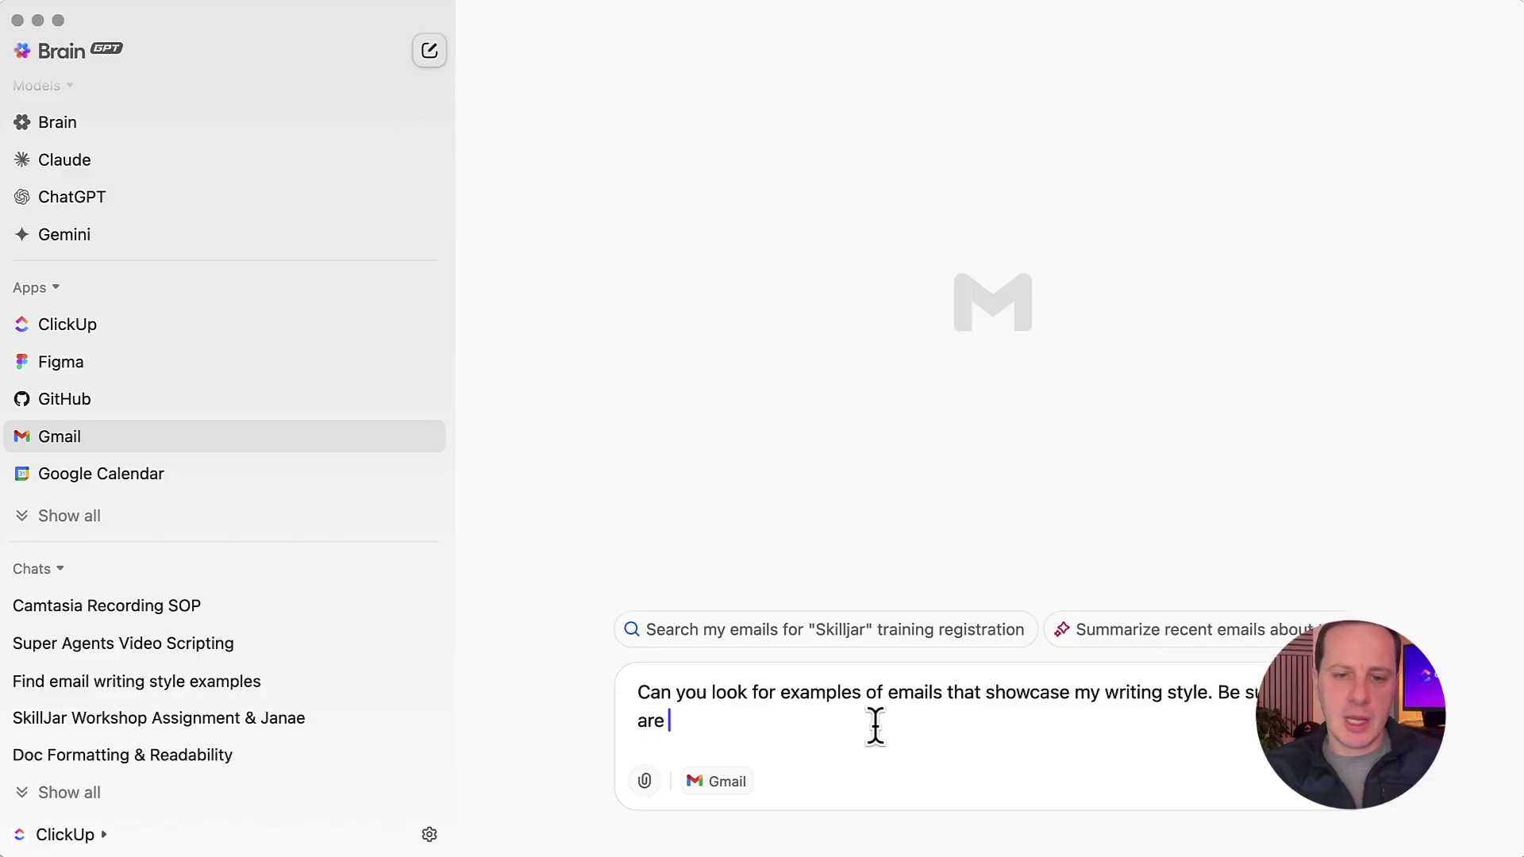
{"action": "type", "text": "emails that I "}
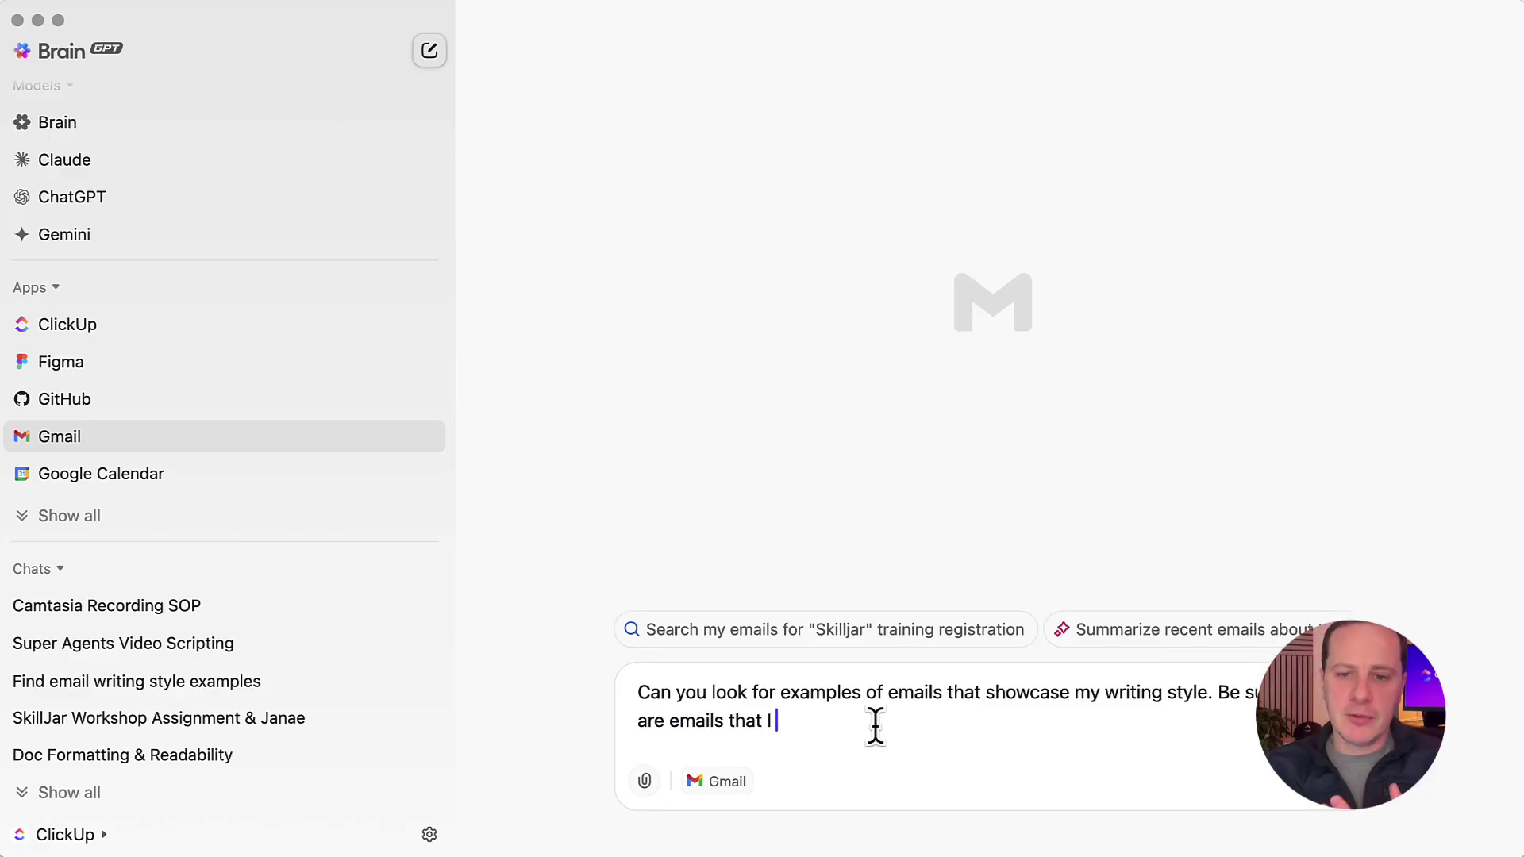
{"action": "type", "text": "have written"}
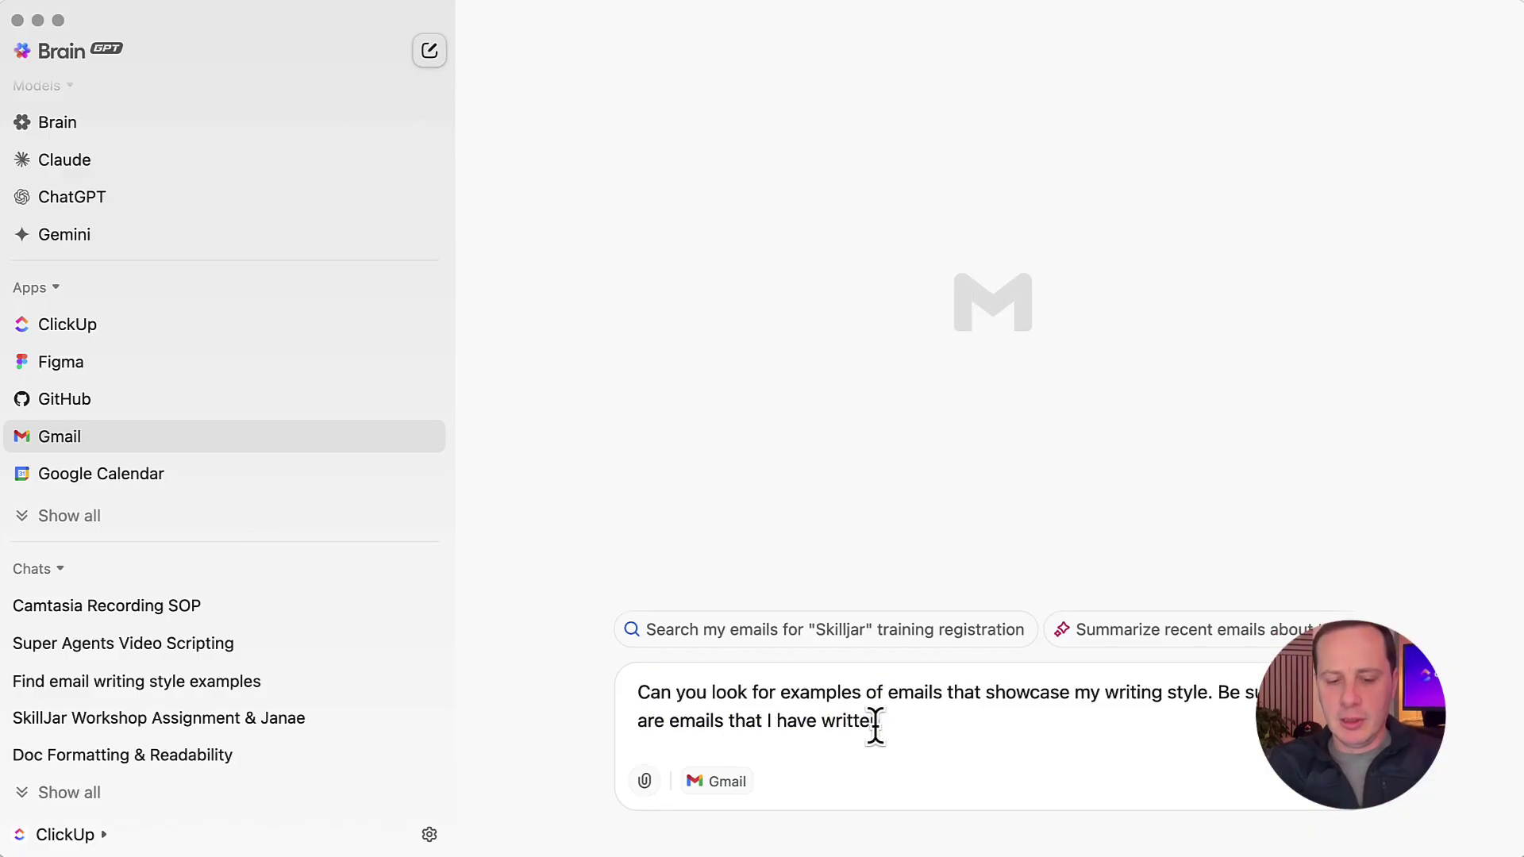
{"action": "type", "text": "."}
{"action": "key", "text": "Return"}
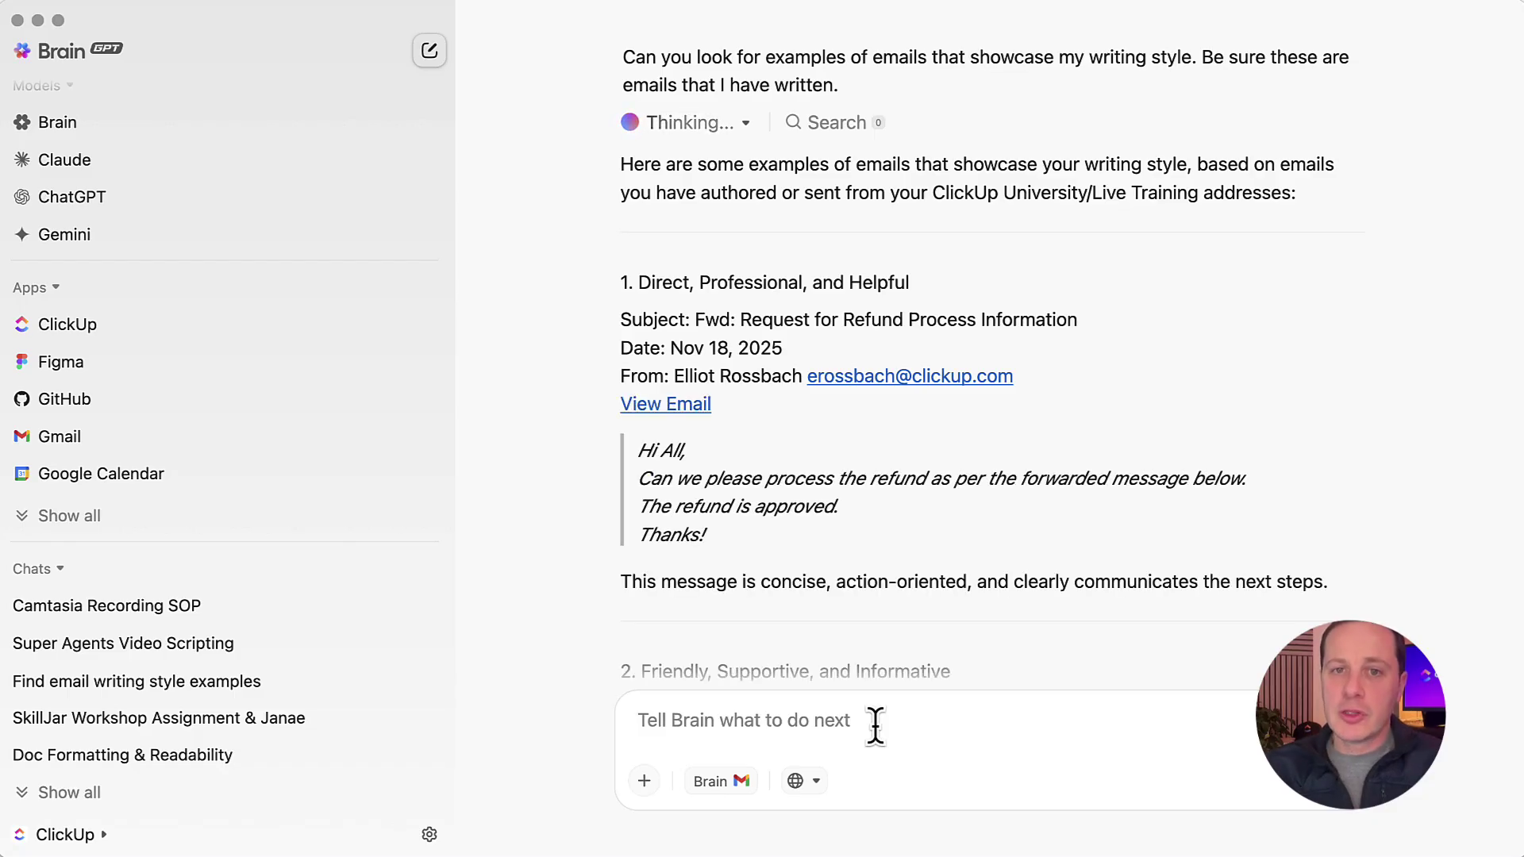
Review the sample emails Brain found and ask the suggested follow-up "Can you help me analyze the tone of these emails?".
{"action": "scroll", "coordinate": [1152, 361], "scroll_direction": "down", "scroll_amount": 2}
{"action": "scroll", "coordinate": [1152, 361], "scroll_direction": "down", "scroll_amount": 10}
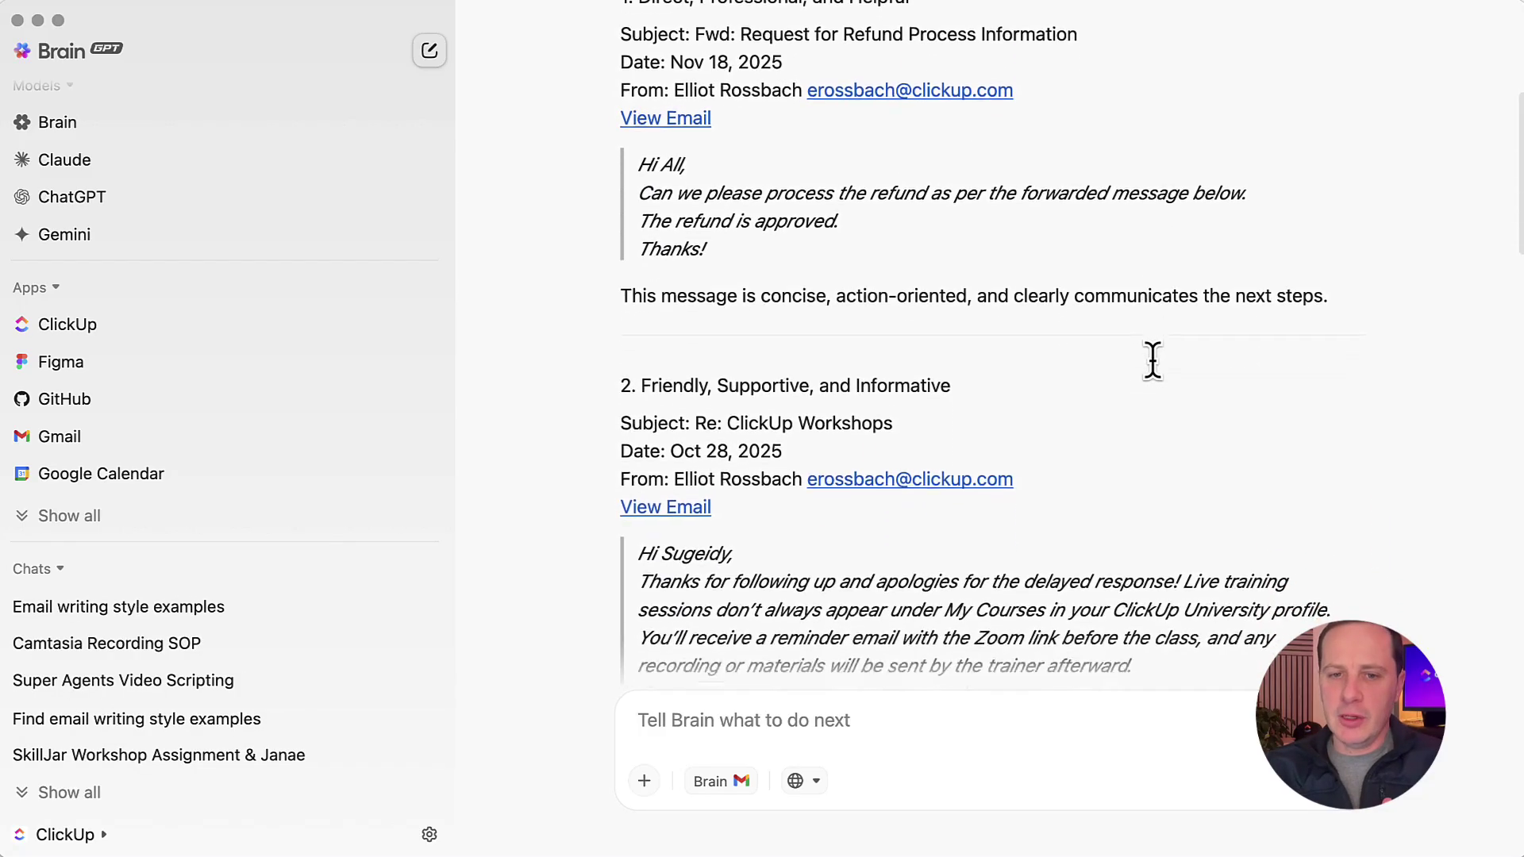
{"action": "scroll", "coordinate": [1153, 361], "scroll_direction": "down", "scroll_amount": 10}
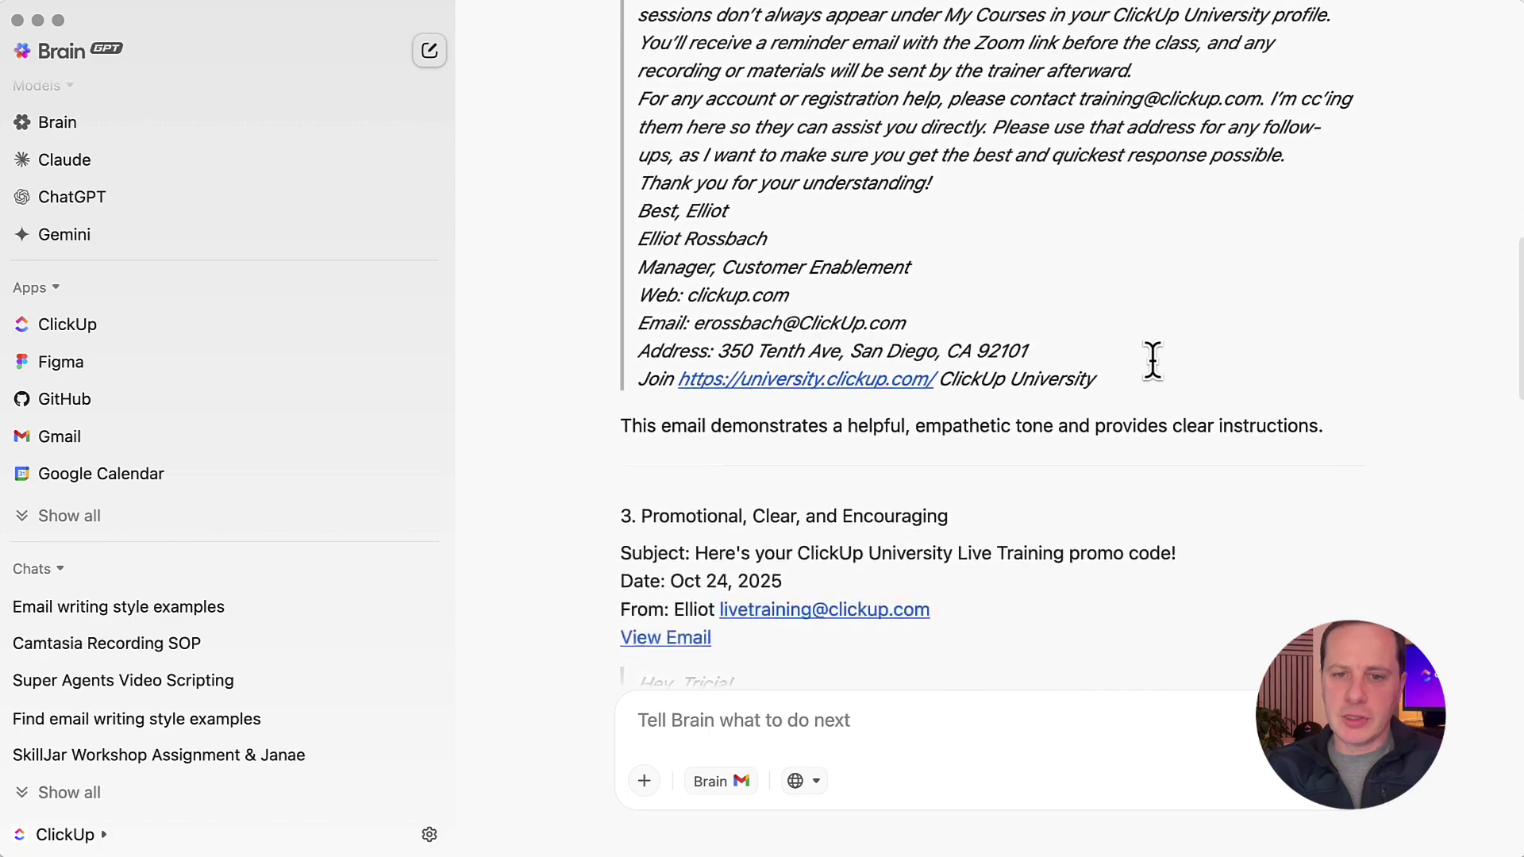
{"action": "scroll", "coordinate": [1153, 361], "scroll_direction": "down", "scroll_amount": 12}
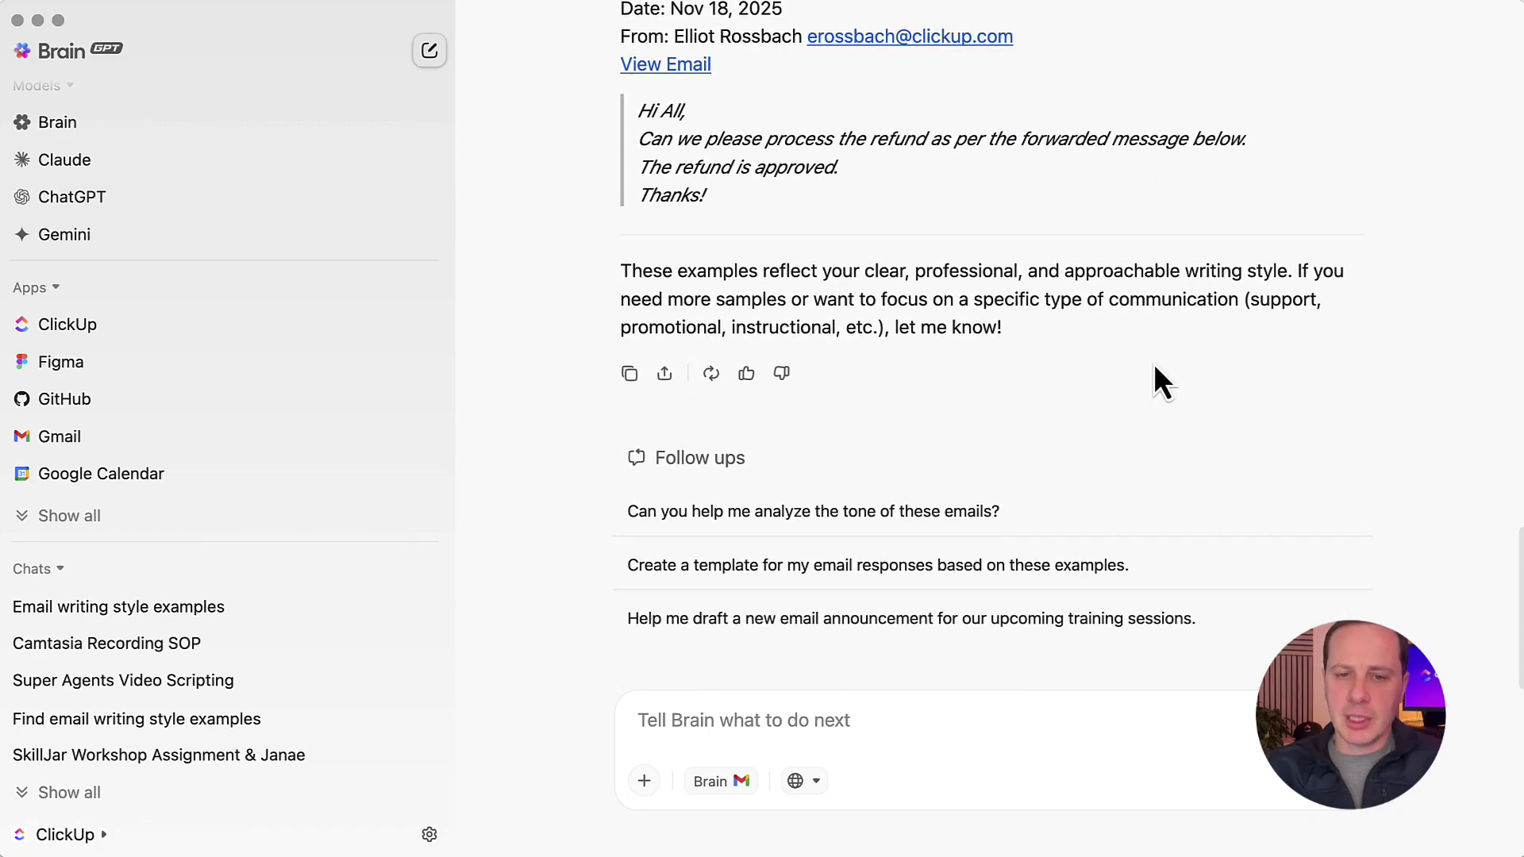
{"action": "left_click", "coordinate": [788, 515]}
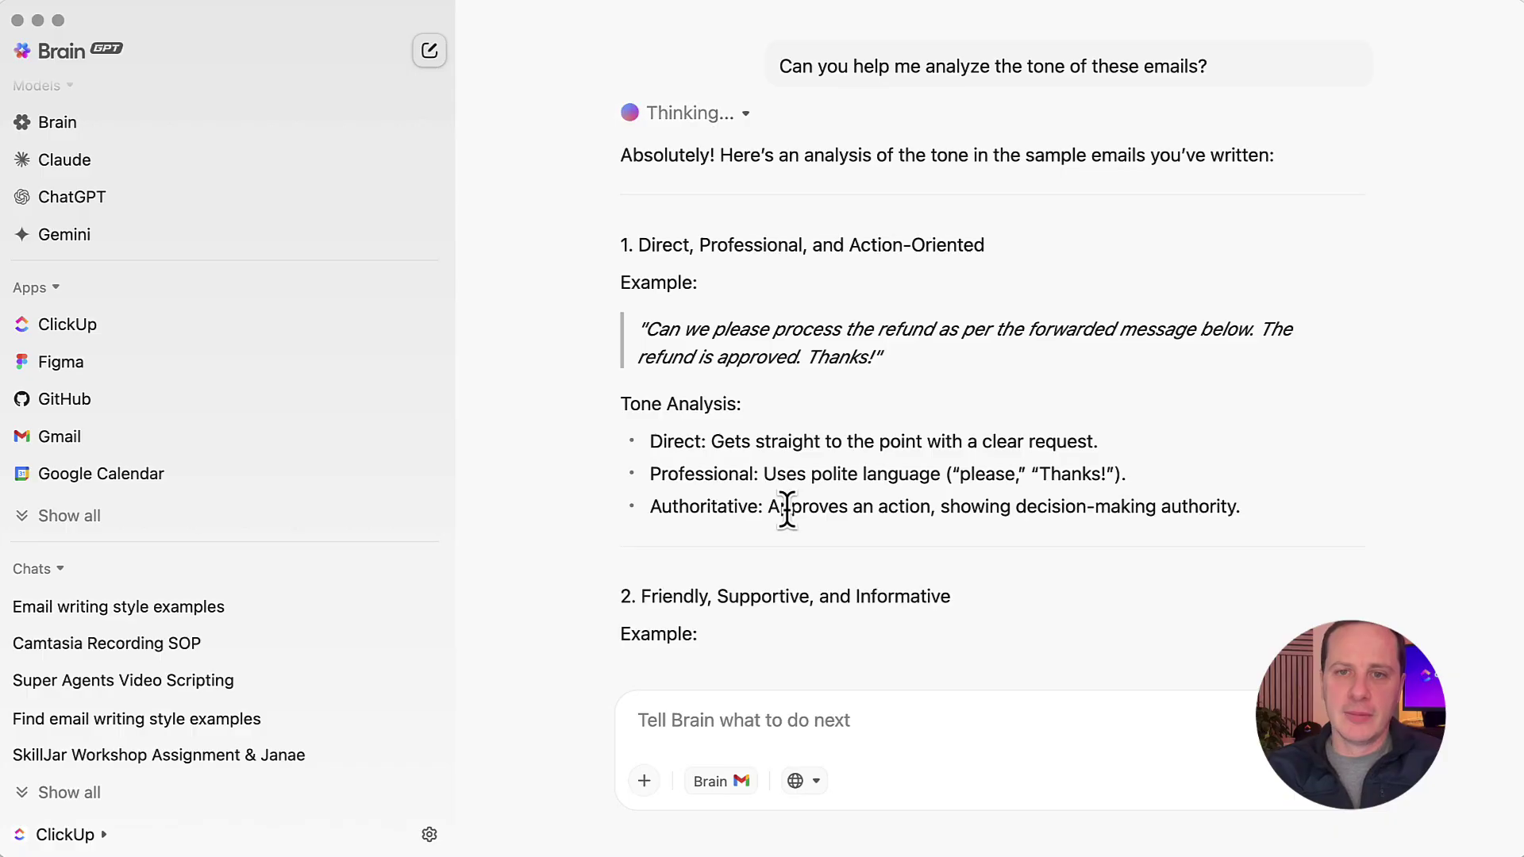
Copy the full tone analysis response from Brain GPT and return to the Super Agent builder in ClickUp.
{"action": "scroll", "coordinate": [921, 357], "scroll_direction": "down", "scroll_amount": 2}
{"action": "scroll", "coordinate": [922, 357], "scroll_direction": "down", "scroll_amount": 3}
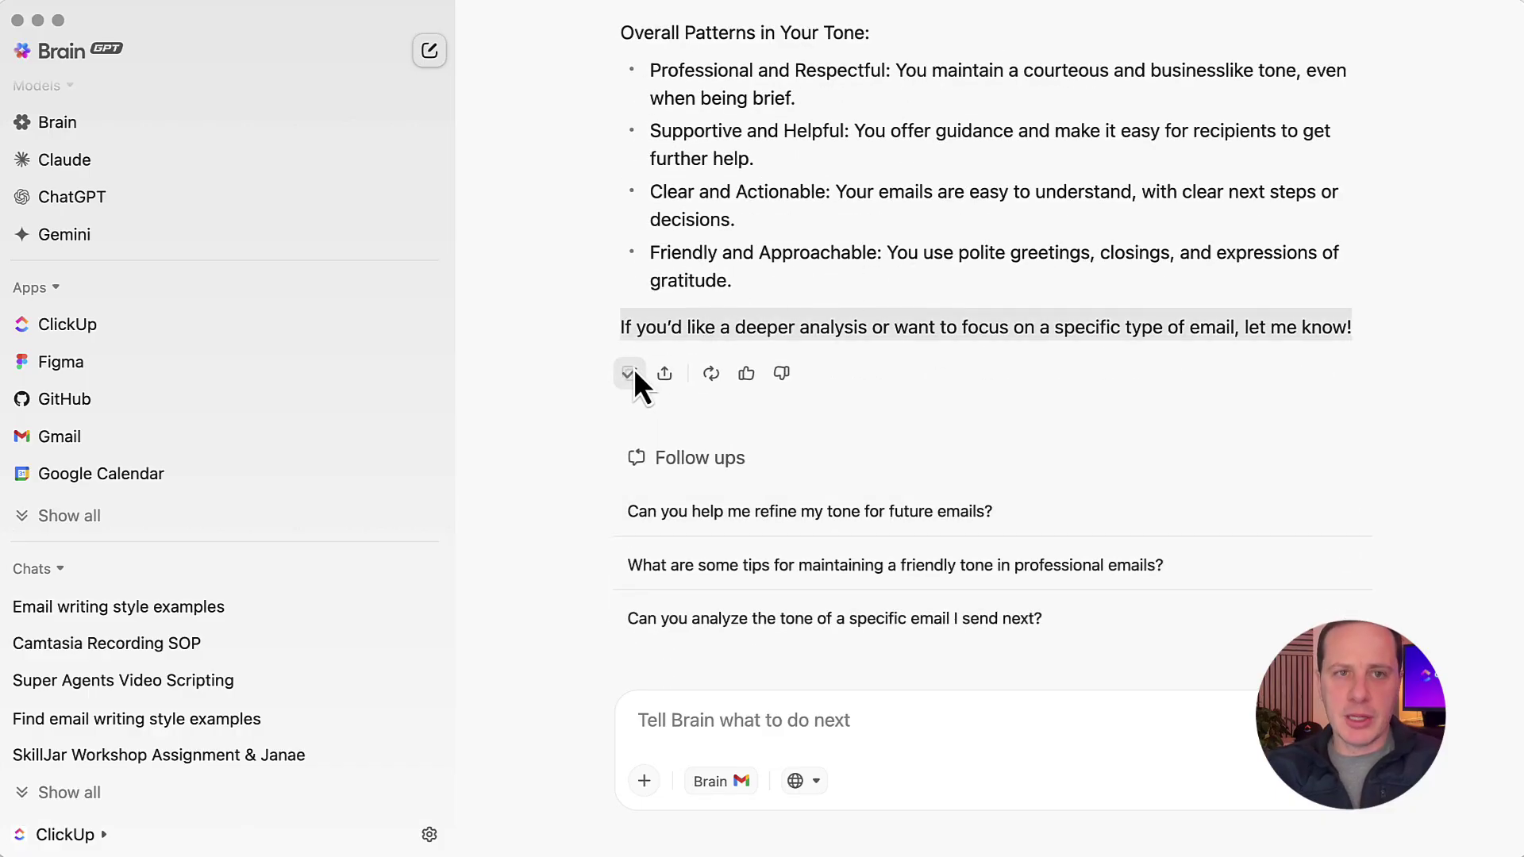
{"action": "left_click", "coordinate": [38, 21]}
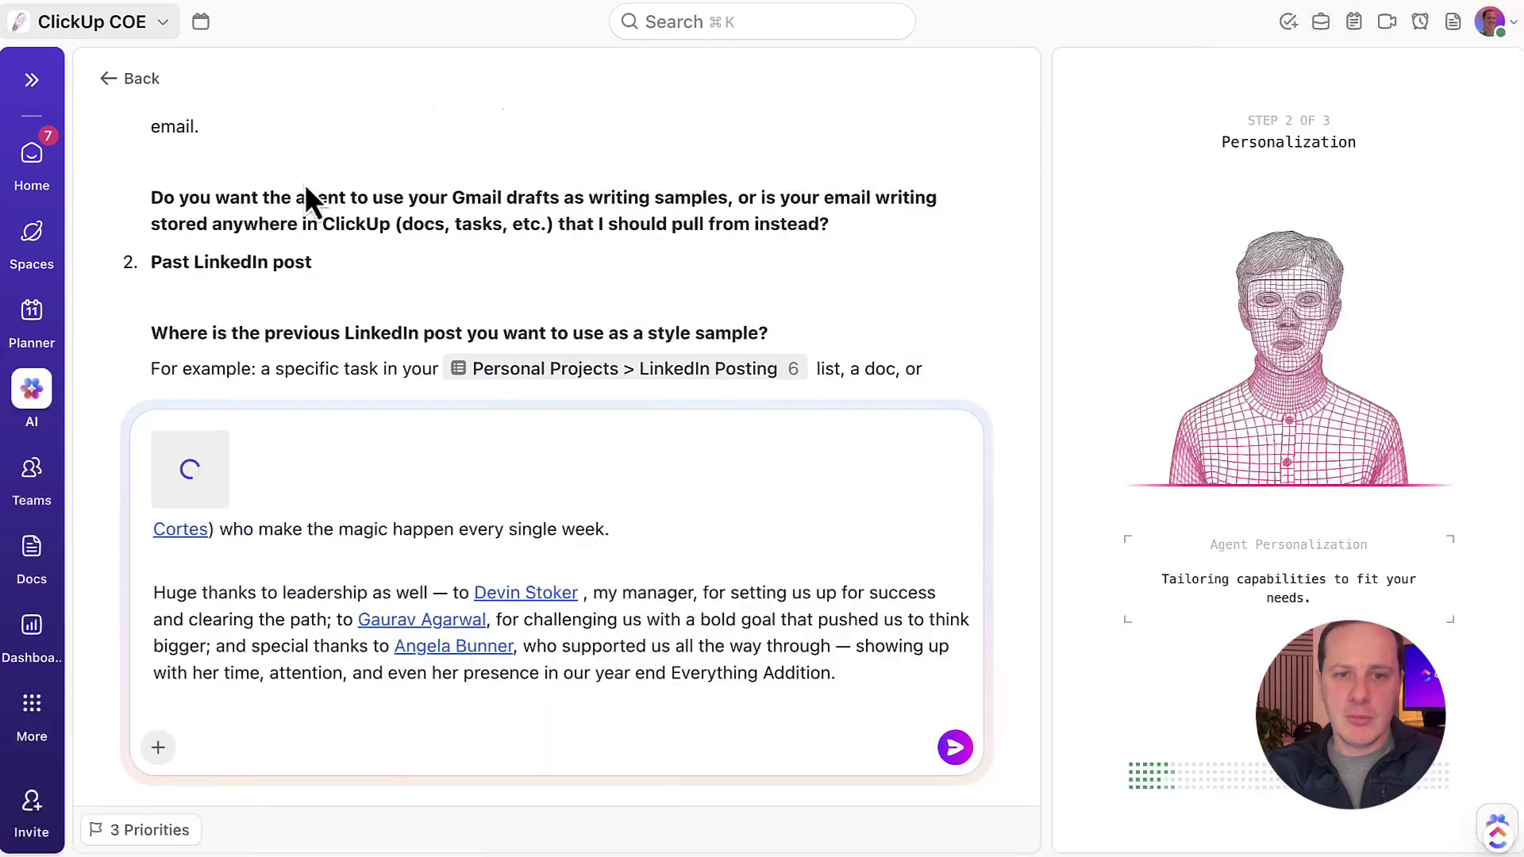
Below the LinkedIn post, add "Here are my email exmaples:" followed by the copied tone analysis, and send the reply.
{"action": "left_click", "coordinate": [867, 674]}
{"action": "key", "text": "shift+Return"}
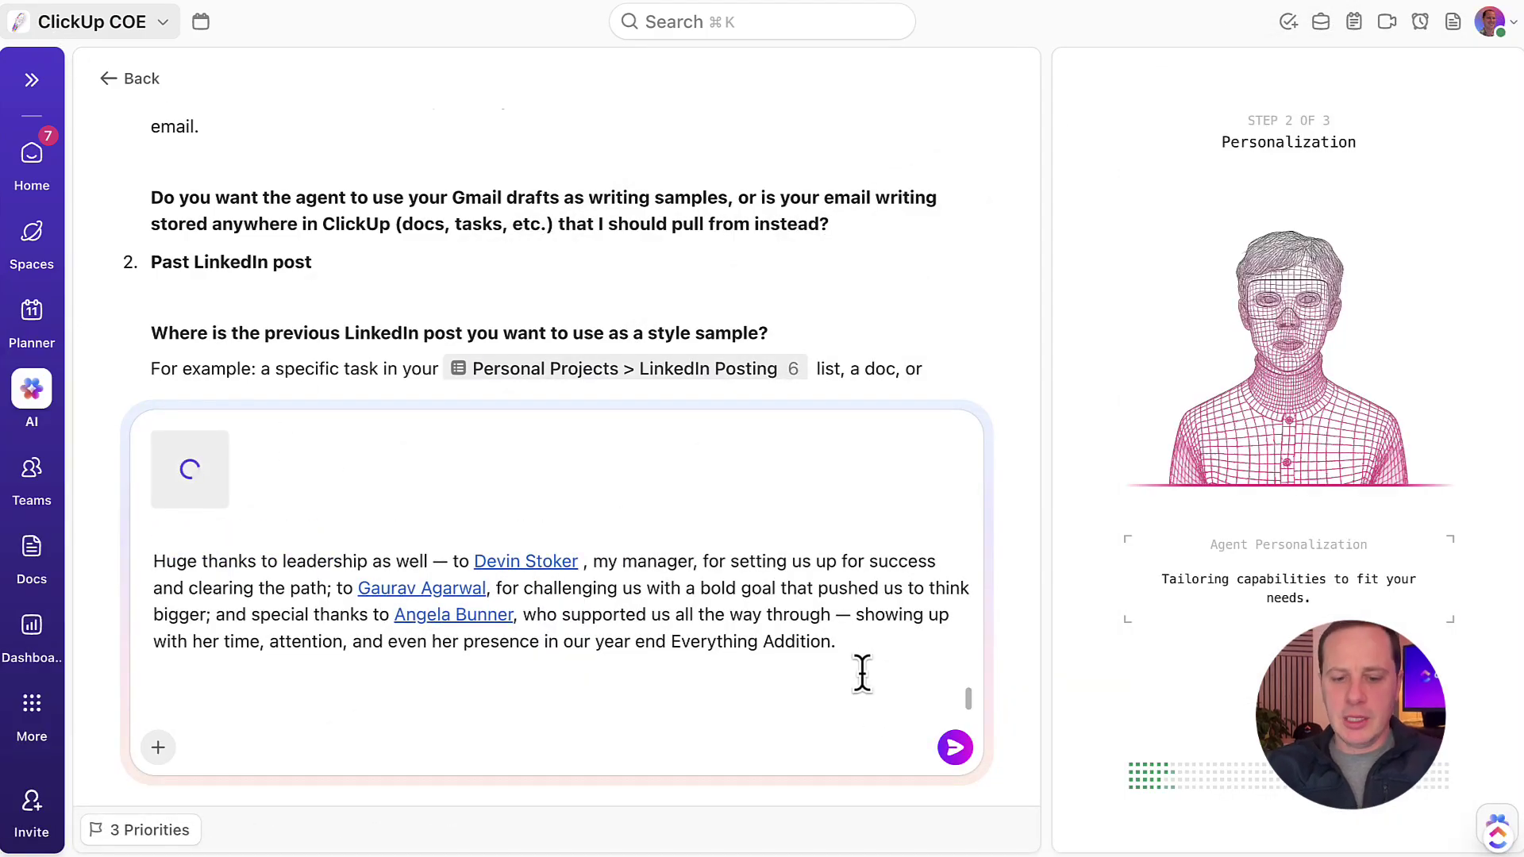
{"action": "type", "text": "Hre are"}
{"action": "key", "text": "BackSpace"}
{"action": "key", "text": "BackSpace"}
{"action": "key", "text": "BackSpace"}
{"action": "key", "text": "BackSpace"}
{"action": "key", "text": "BackSpace"}
{"action": "key", "text": "BackSpace"}
{"action": "key", "text": "BackSpace"}
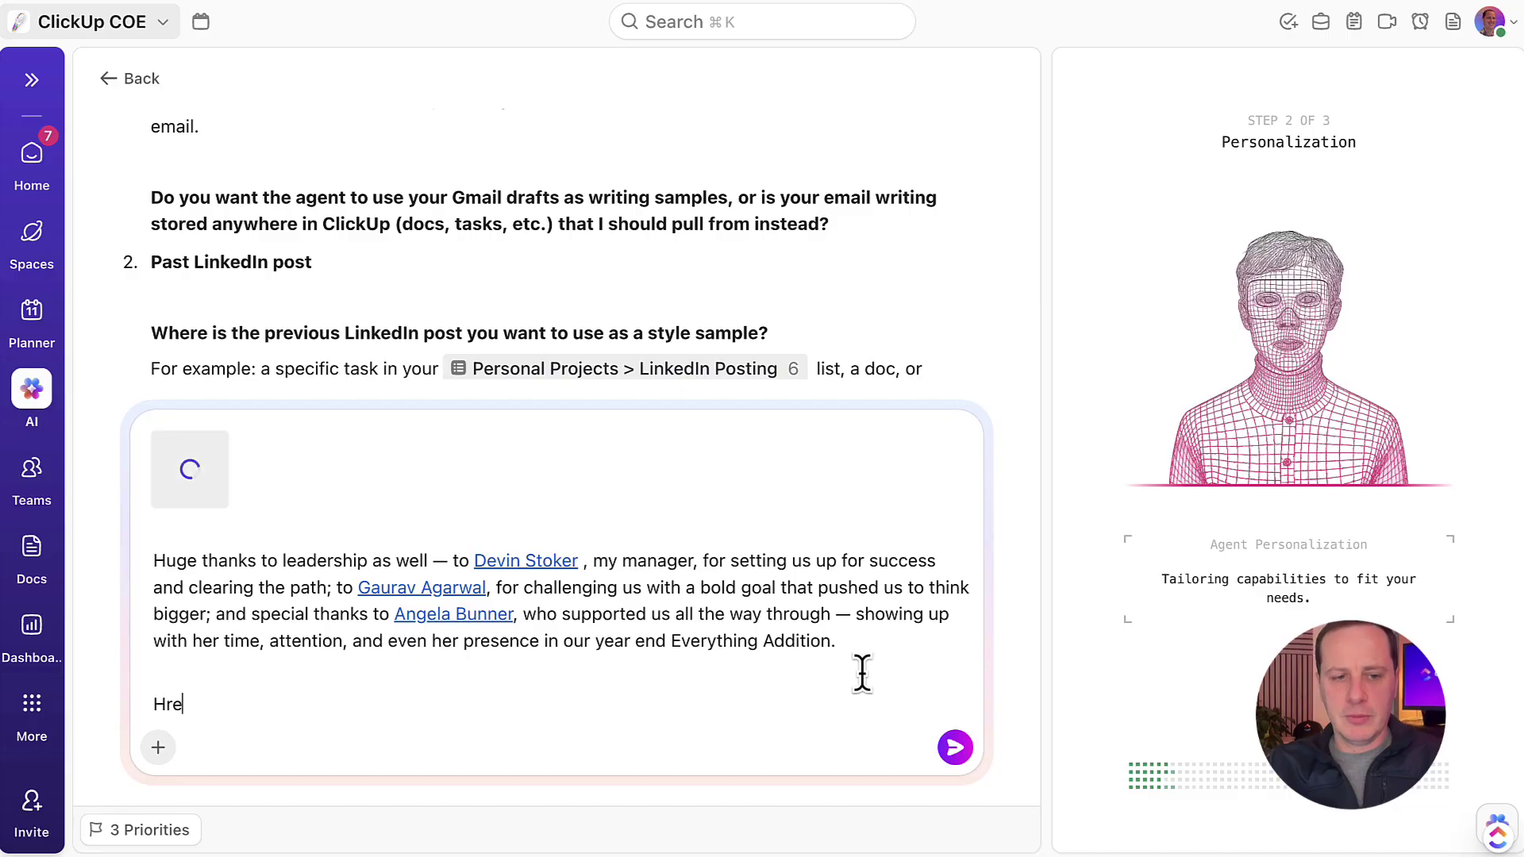
{"action": "type", "text": "ere are my email exmaples:"}
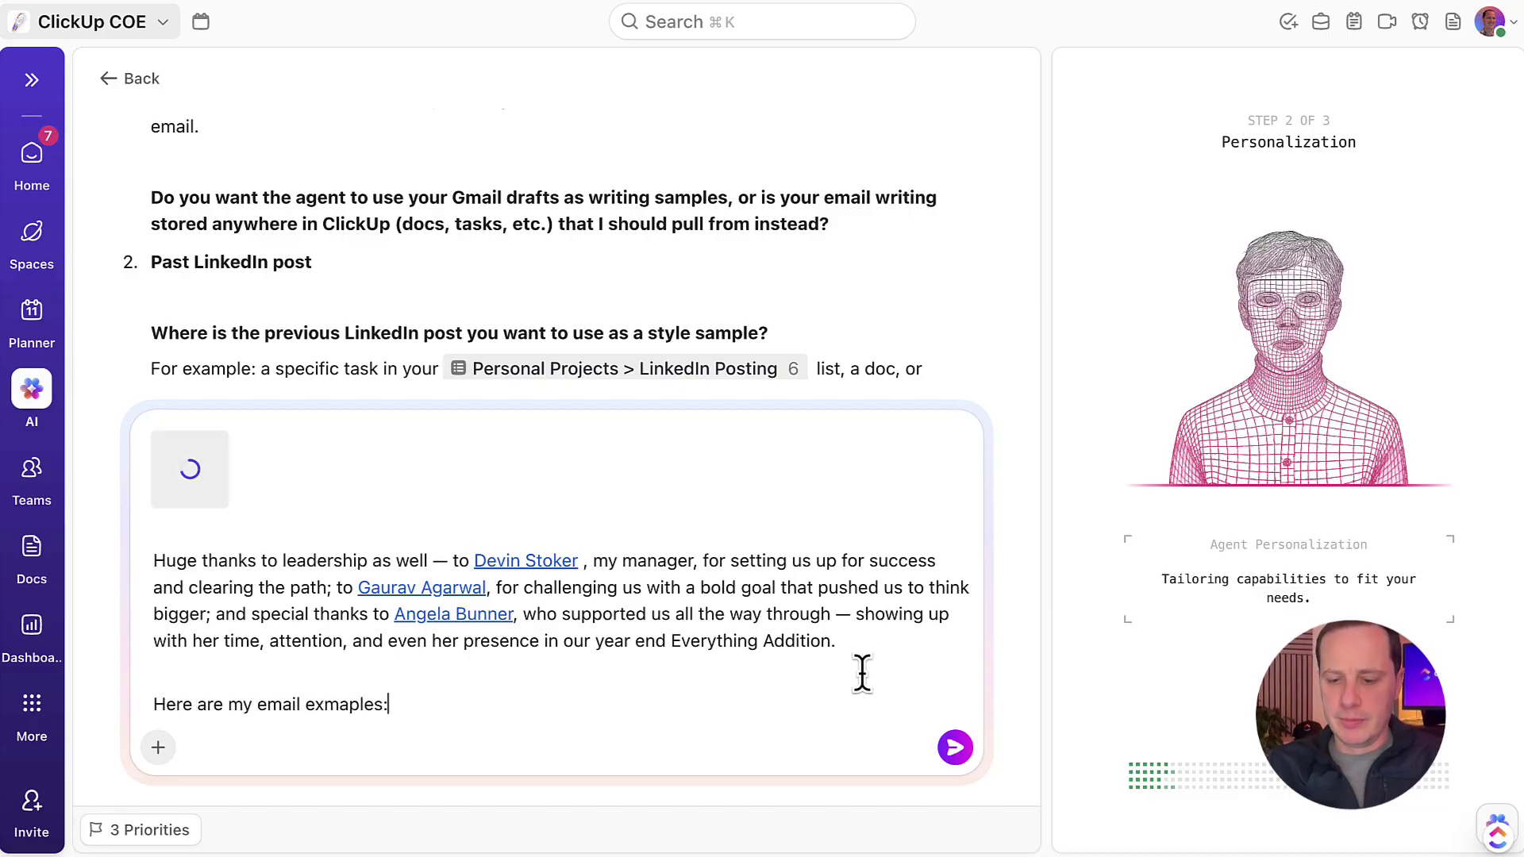
{"action": "key", "text": "super+v"}
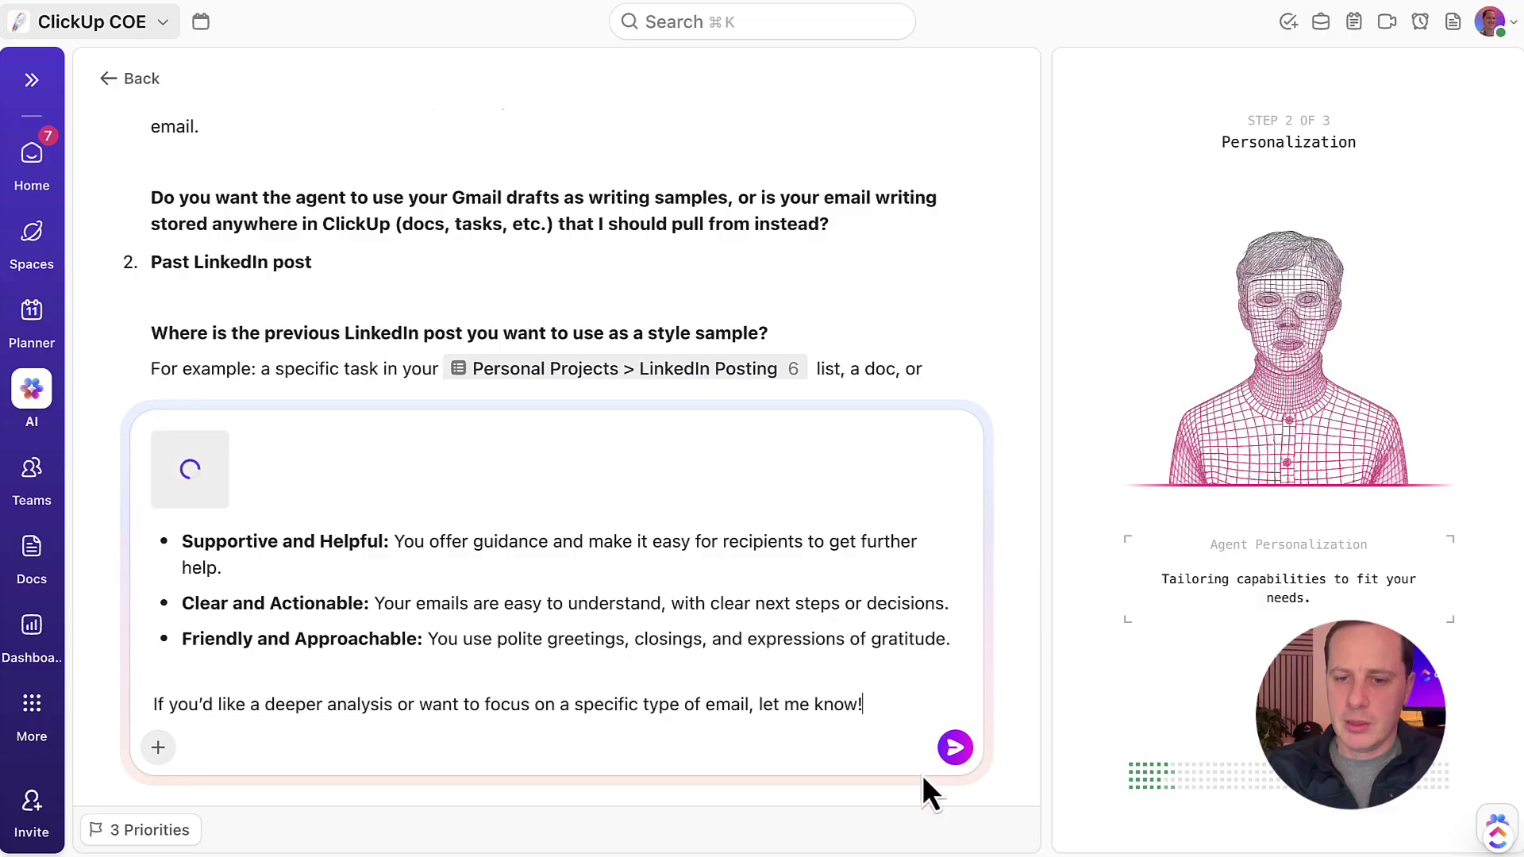
{"action": "left_click", "coordinate": [955, 747]}
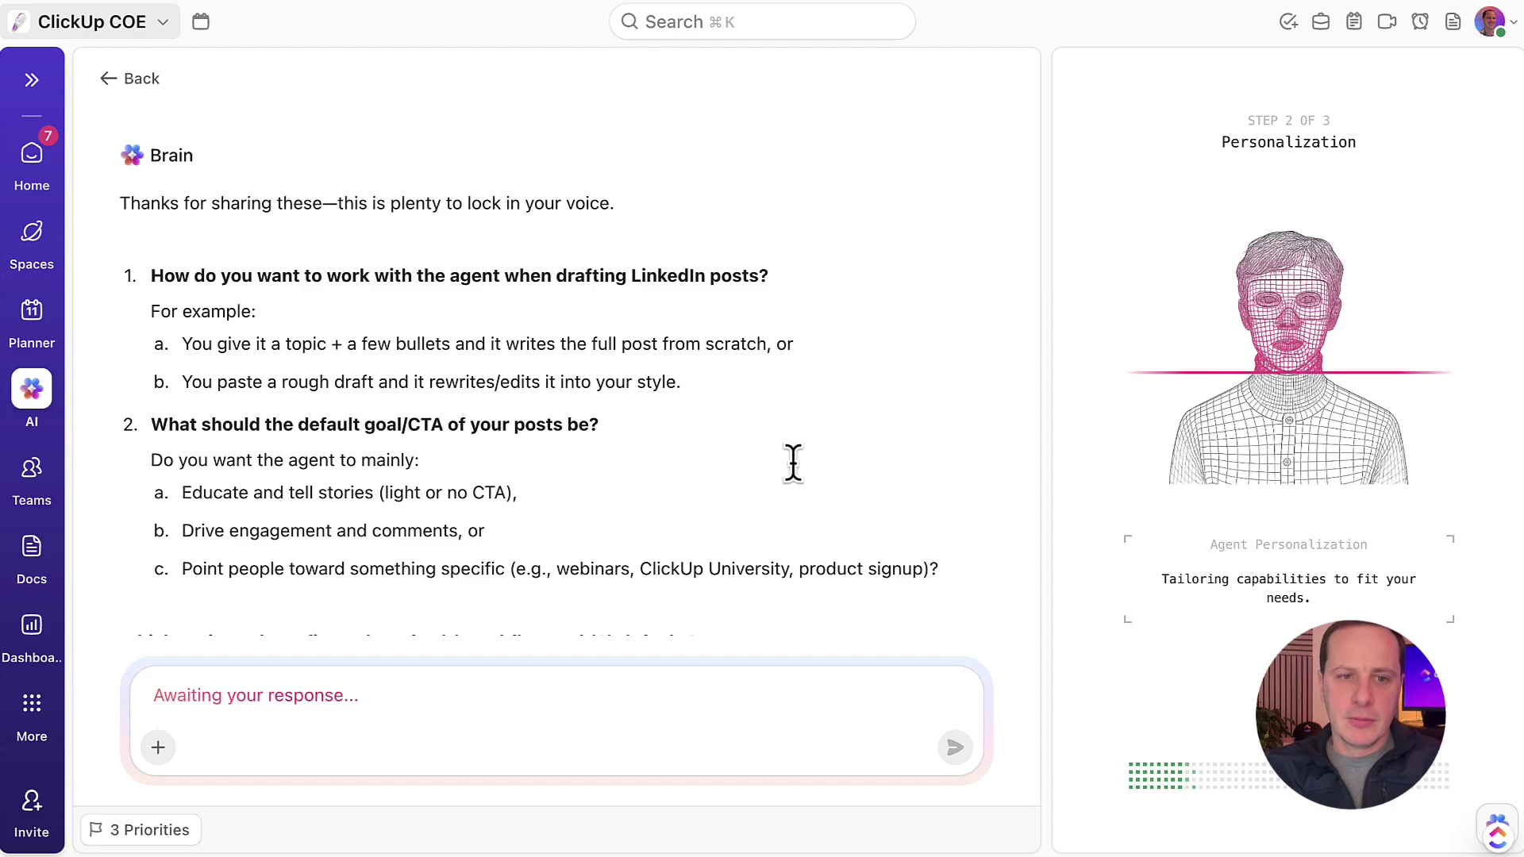
Copy the question "How do you want to work with the agent when drafting LinkedIn posts?" through option a into the reply.
{"action": "left_click_drag", "start_coordinate": [794, 343], "coordinate": [140, 284]}
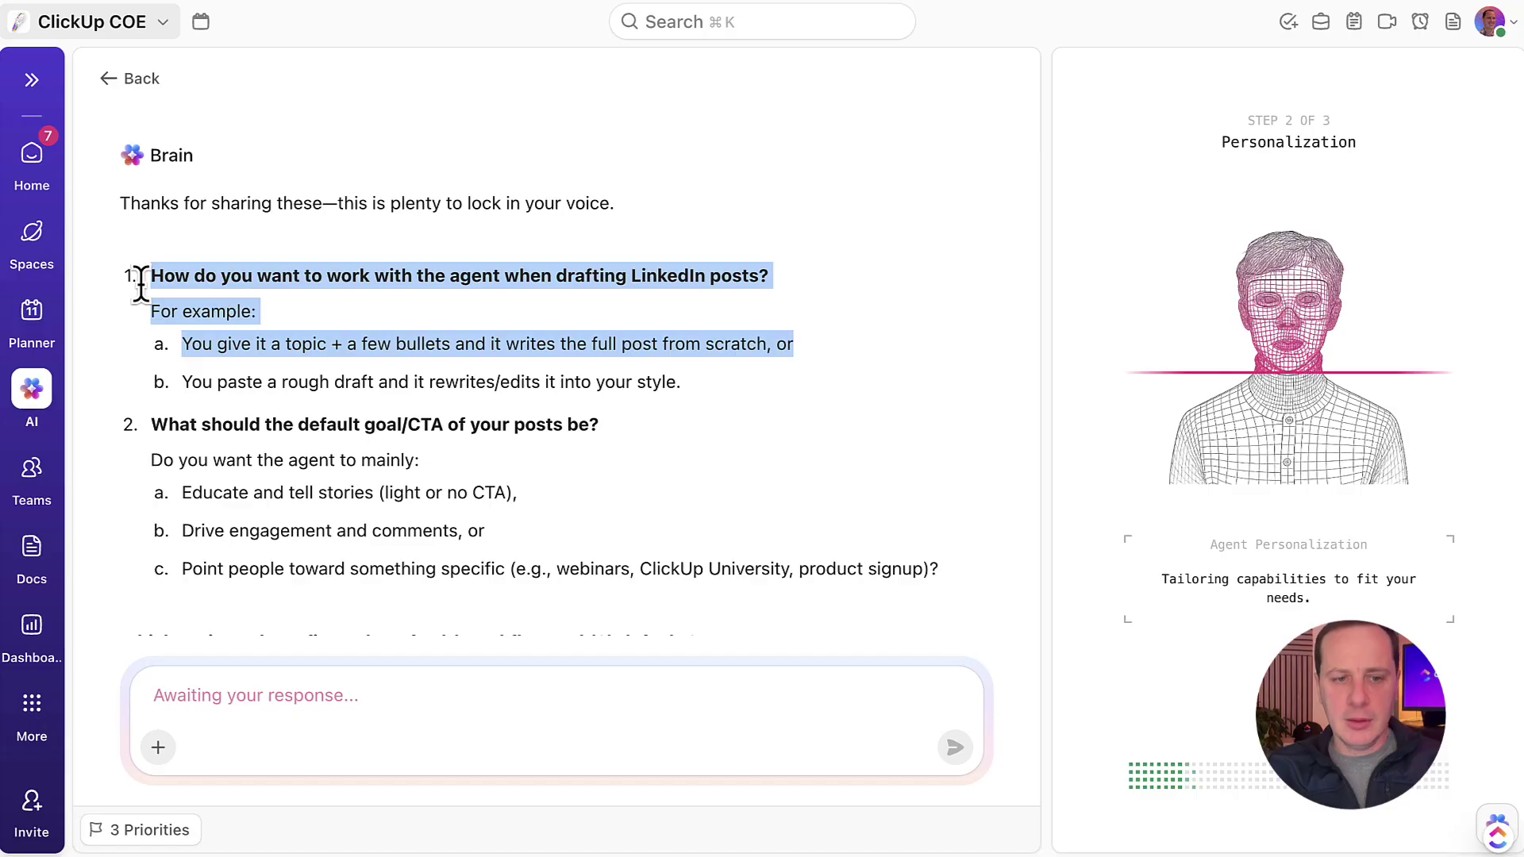
{"action": "key", "text": "super+c"}
{"action": "left_click", "coordinate": [262, 702]}
{"action": "key", "text": "super+v"}
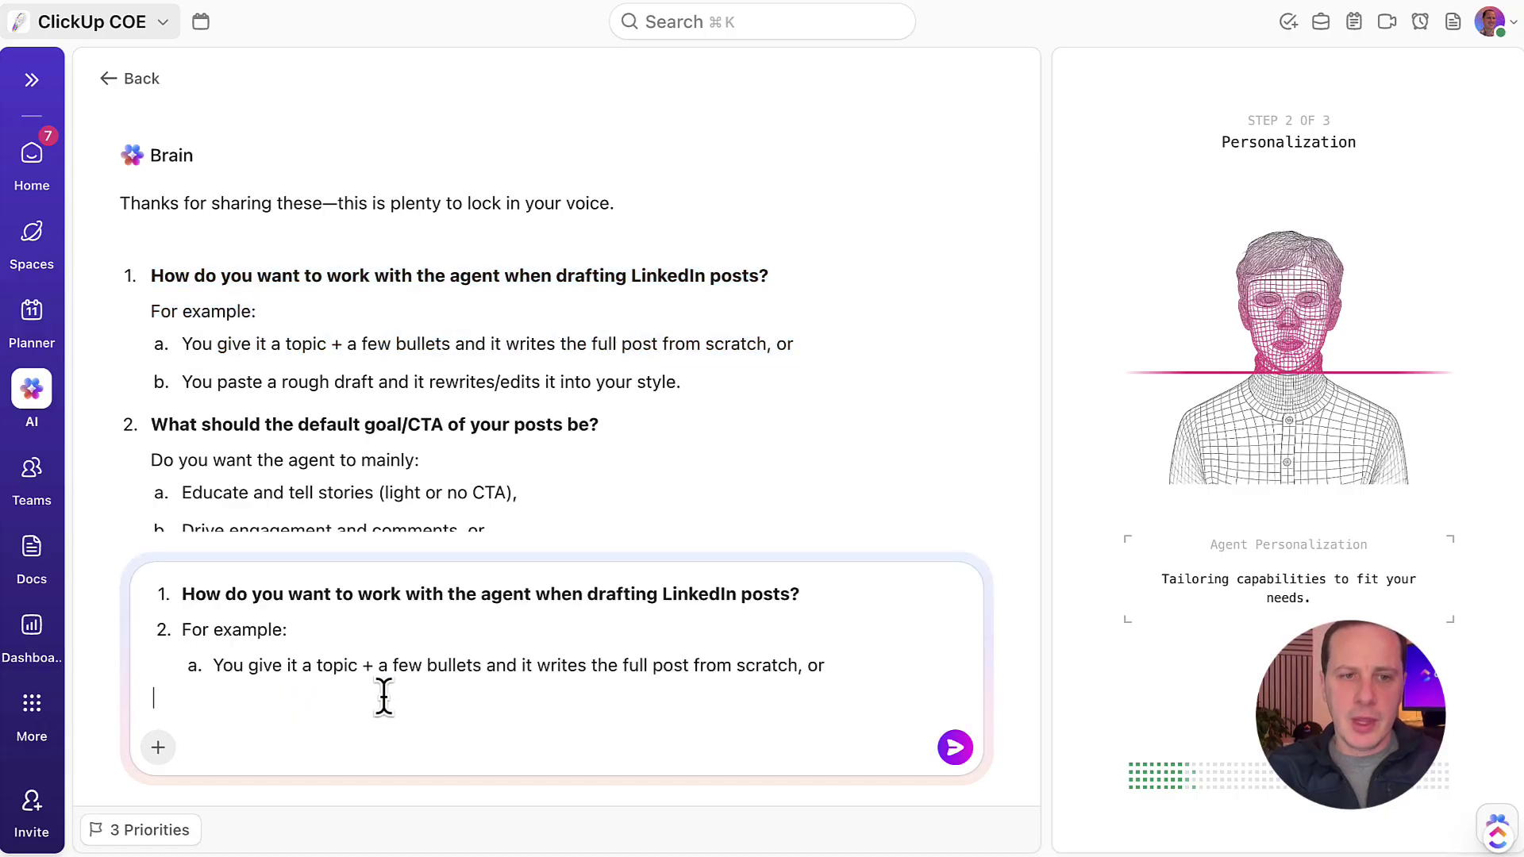
Add the question "What should the default goal/CTA of your posts be?" with option a, "Educate and tell stories (light or no CTA)," to the reply.
{"action": "scroll", "coordinate": [648, 337], "scroll_direction": "down", "scroll_amount": 3}
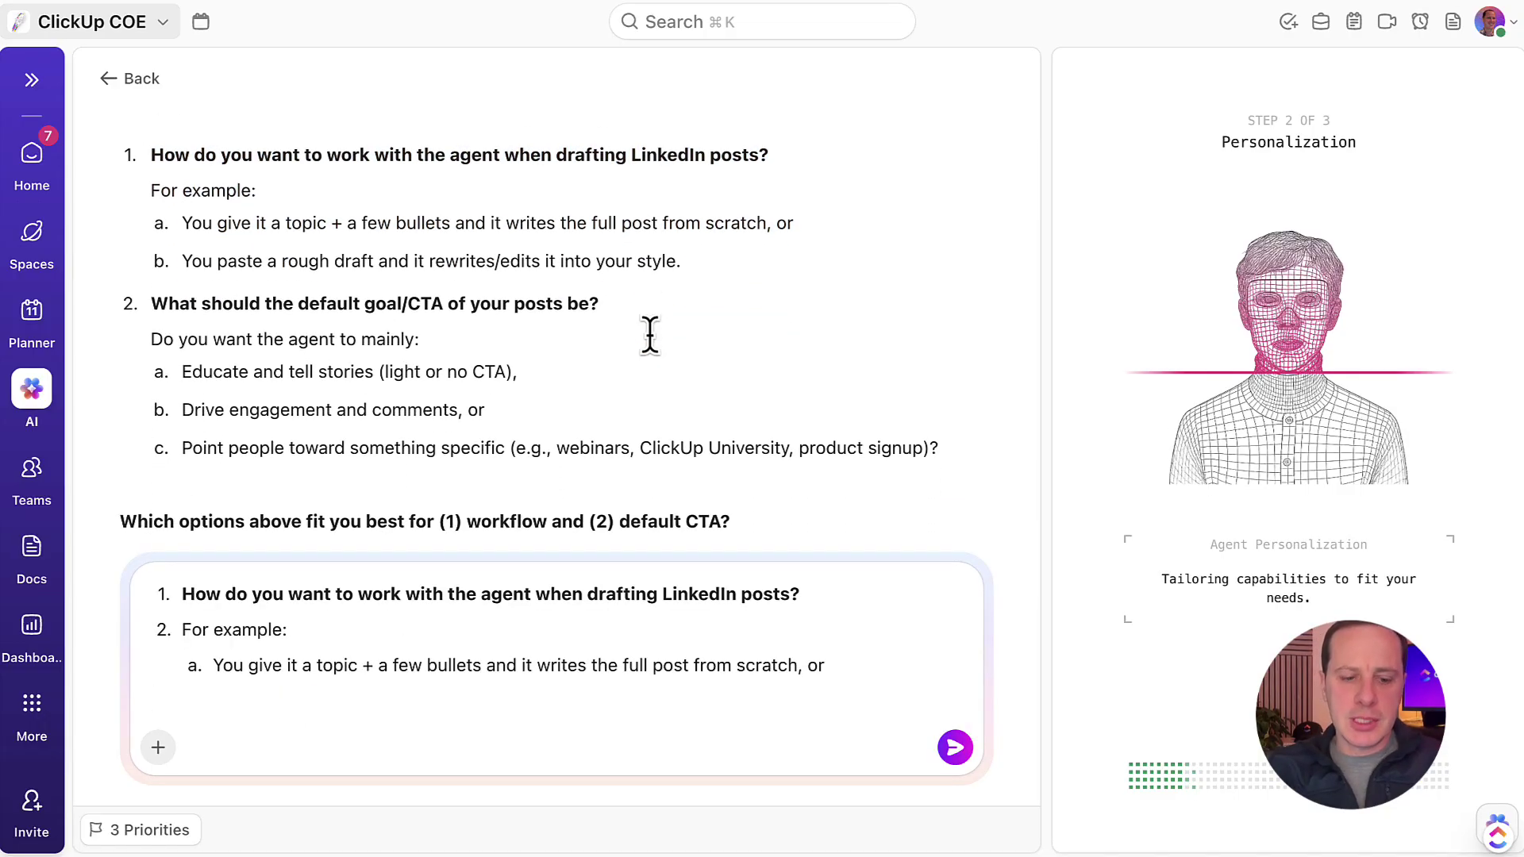
{"action": "scroll", "coordinate": [657, 282], "scroll_direction": "down", "scroll_amount": 1}
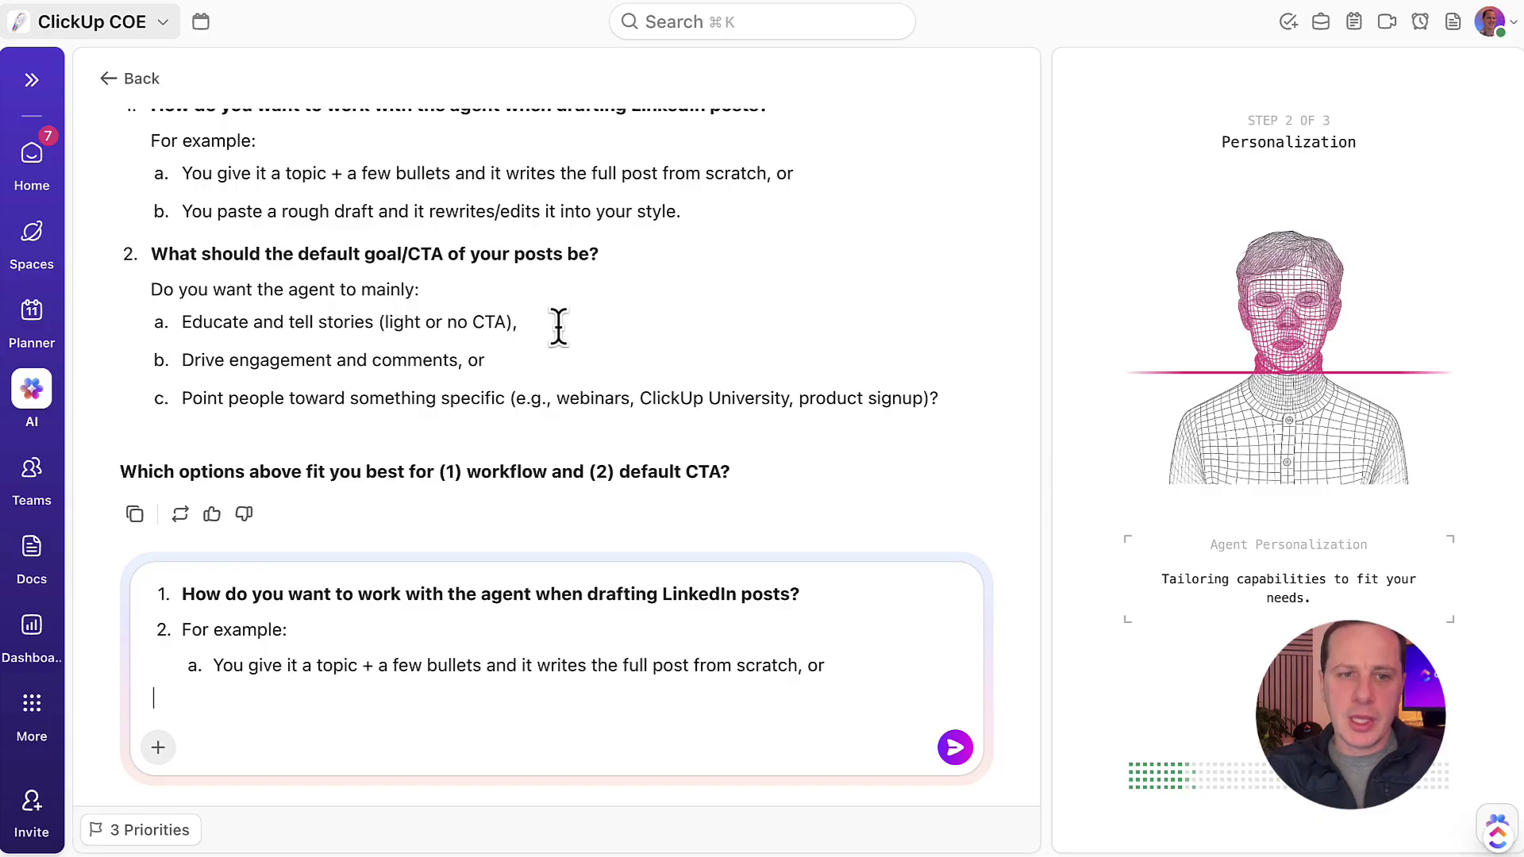
{"action": "triple_click", "coordinate": [265, 333]}
{"action": "left_click_drag", "start_coordinate": [265, 334], "coordinate": [154, 255]}
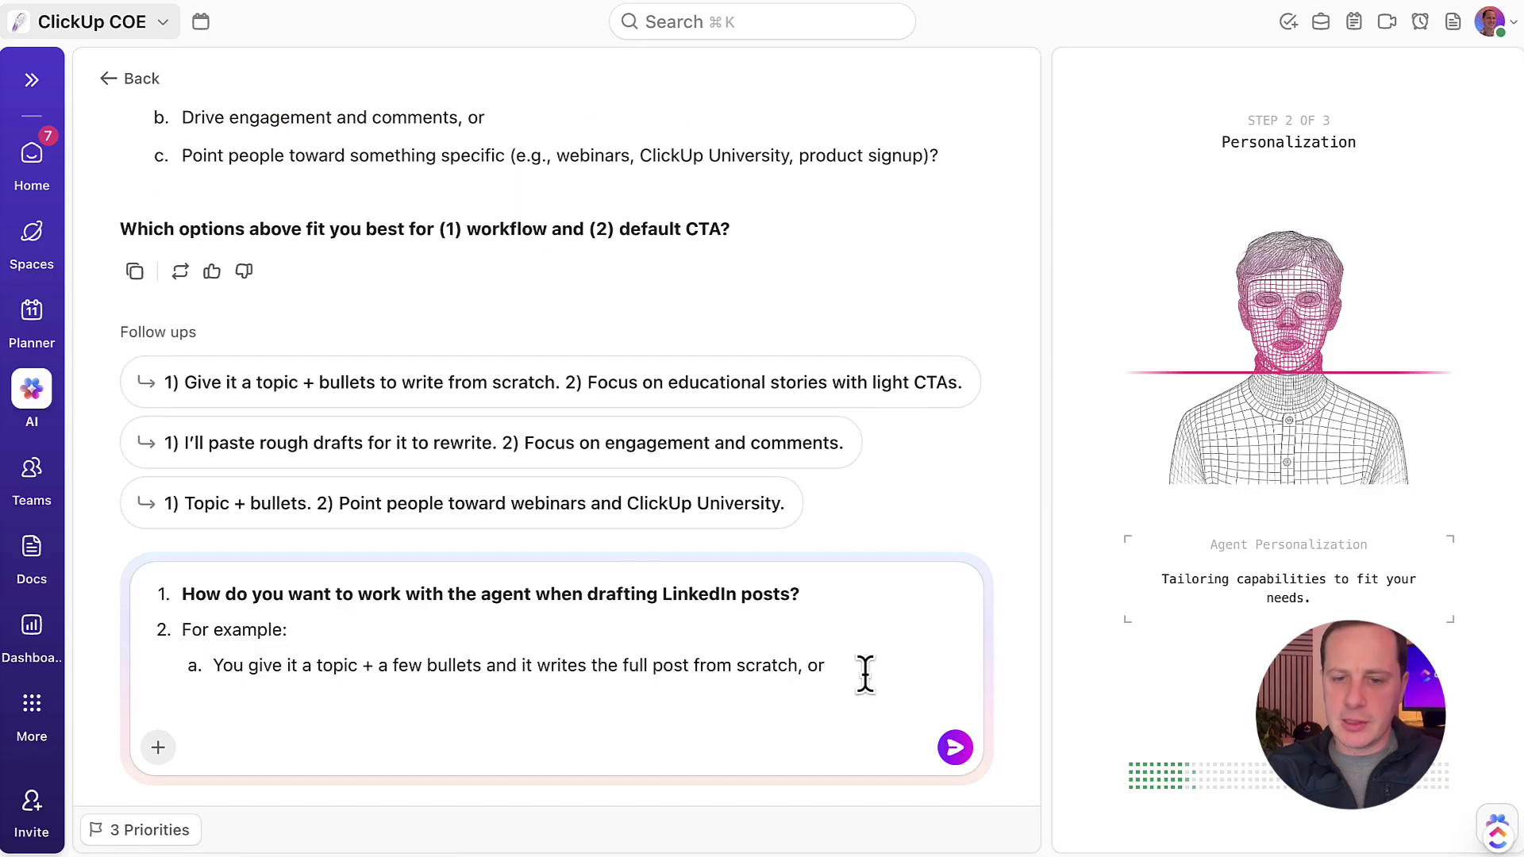
{"action": "key", "text": "shift+Return"}
{"action": "key", "text": "super+v"}
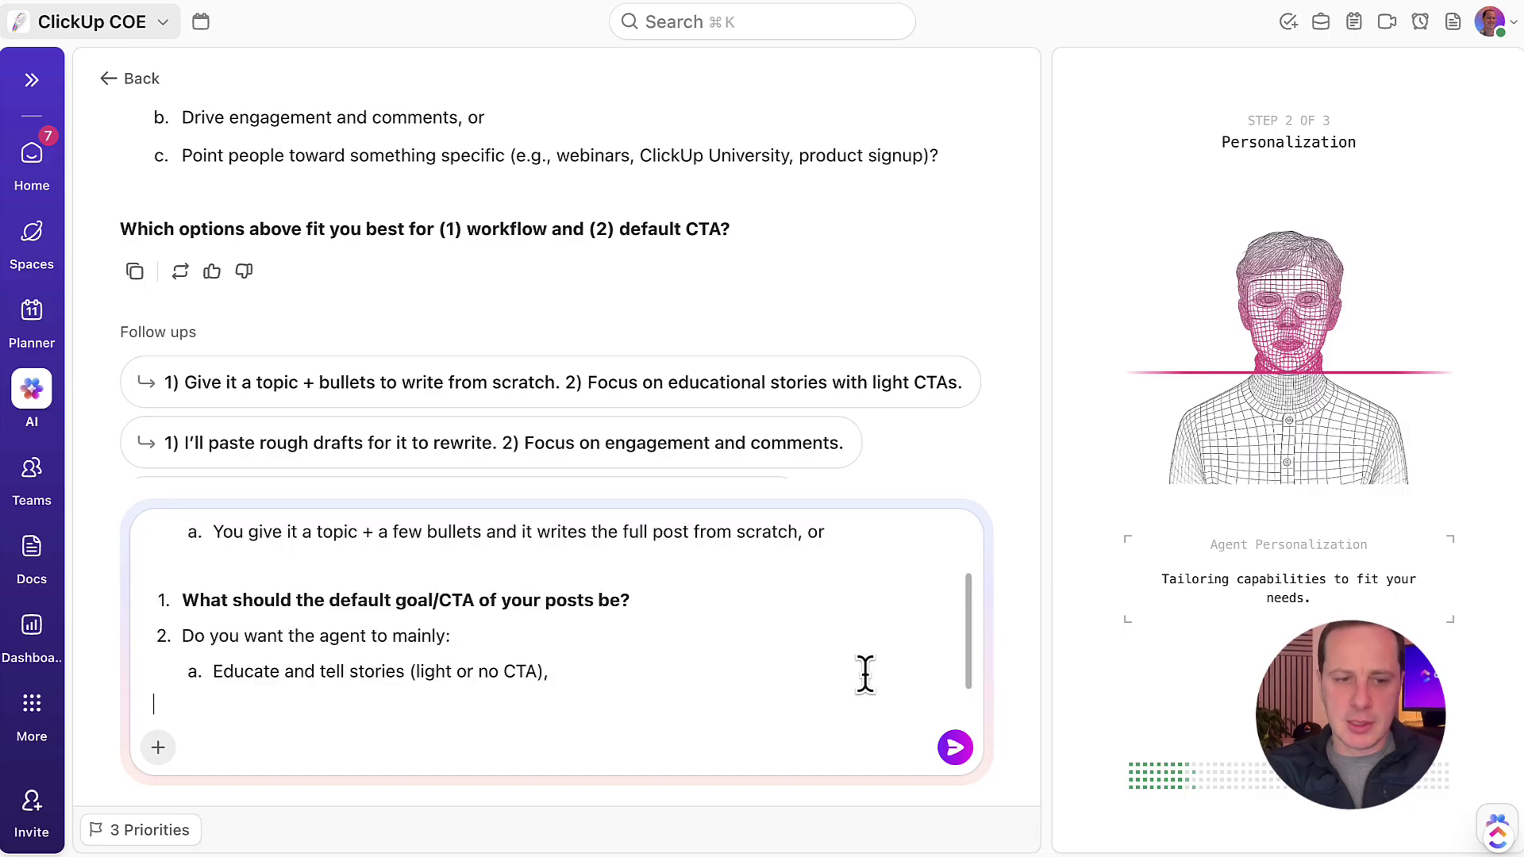
Remove the "Do you want the agent to mainly:" and "For example:" lines from the reply and send it.
{"action": "left_click_drag", "start_coordinate": [521, 636], "coordinate": [166, 639]}
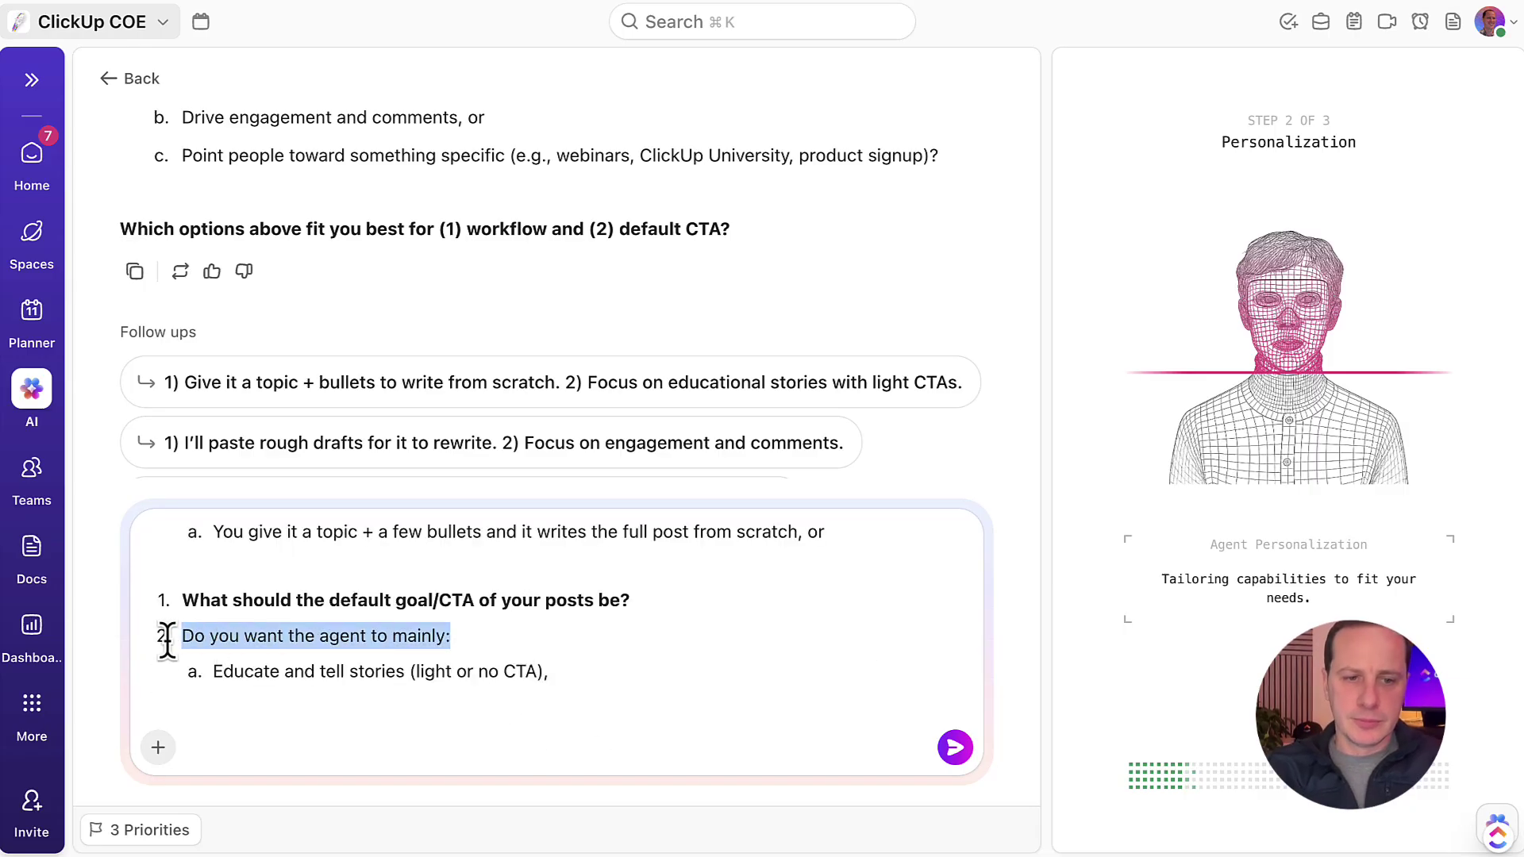
{"action": "key", "text": "BackSpace"}
{"action": "key", "text": "BackSpace"}
{"action": "scroll", "coordinate": [300, 615], "scroll_direction": "up", "scroll_amount": 2}
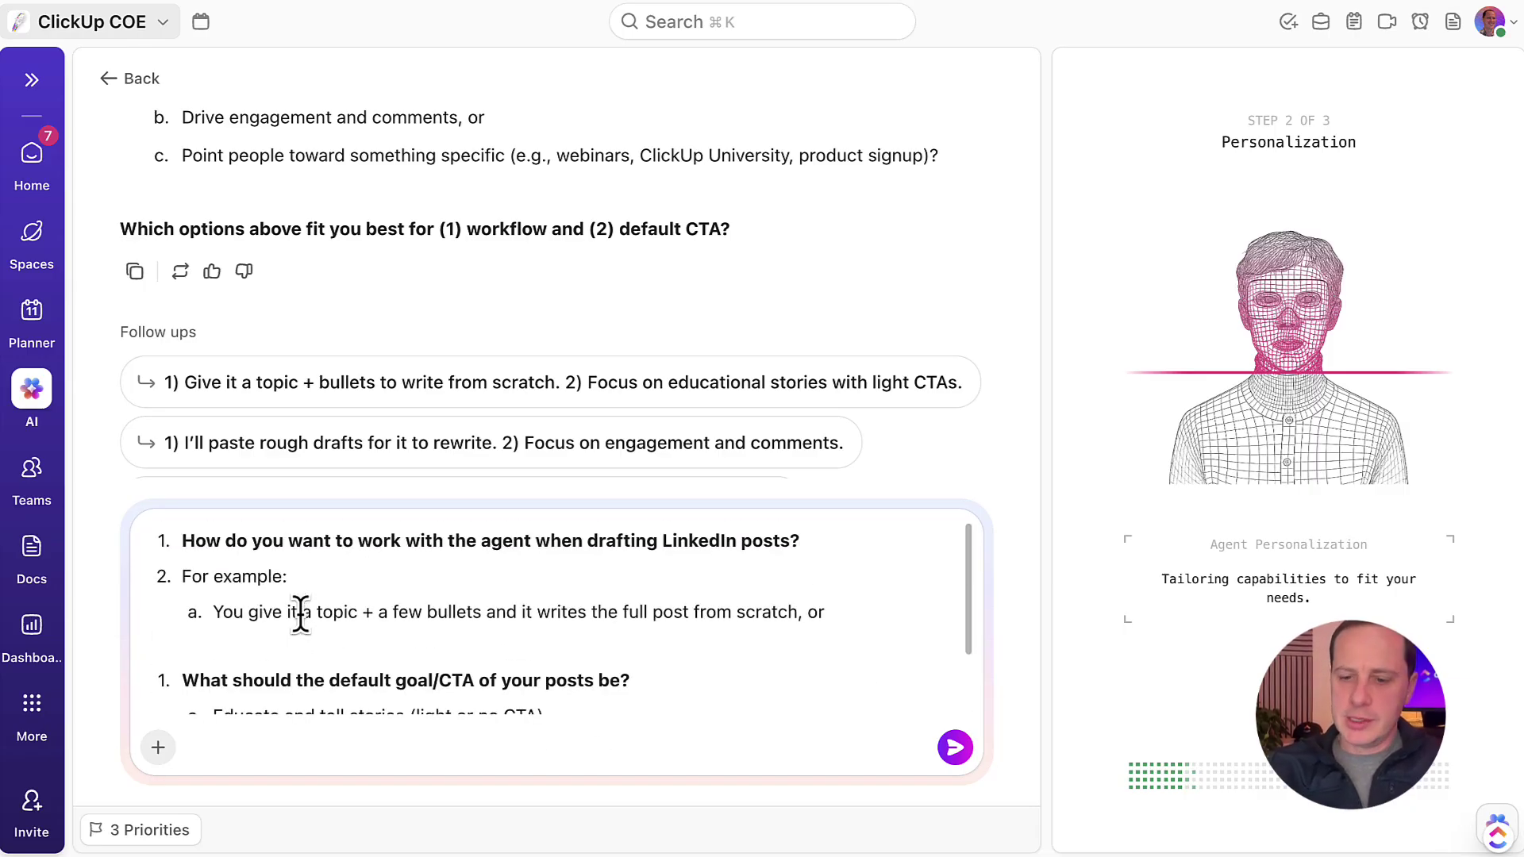
{"action": "left_click_drag", "start_coordinate": [289, 577], "coordinate": [99, 579]}
{"action": "key", "text": "BackSpace"}
{"action": "key", "text": "BackSpace"}
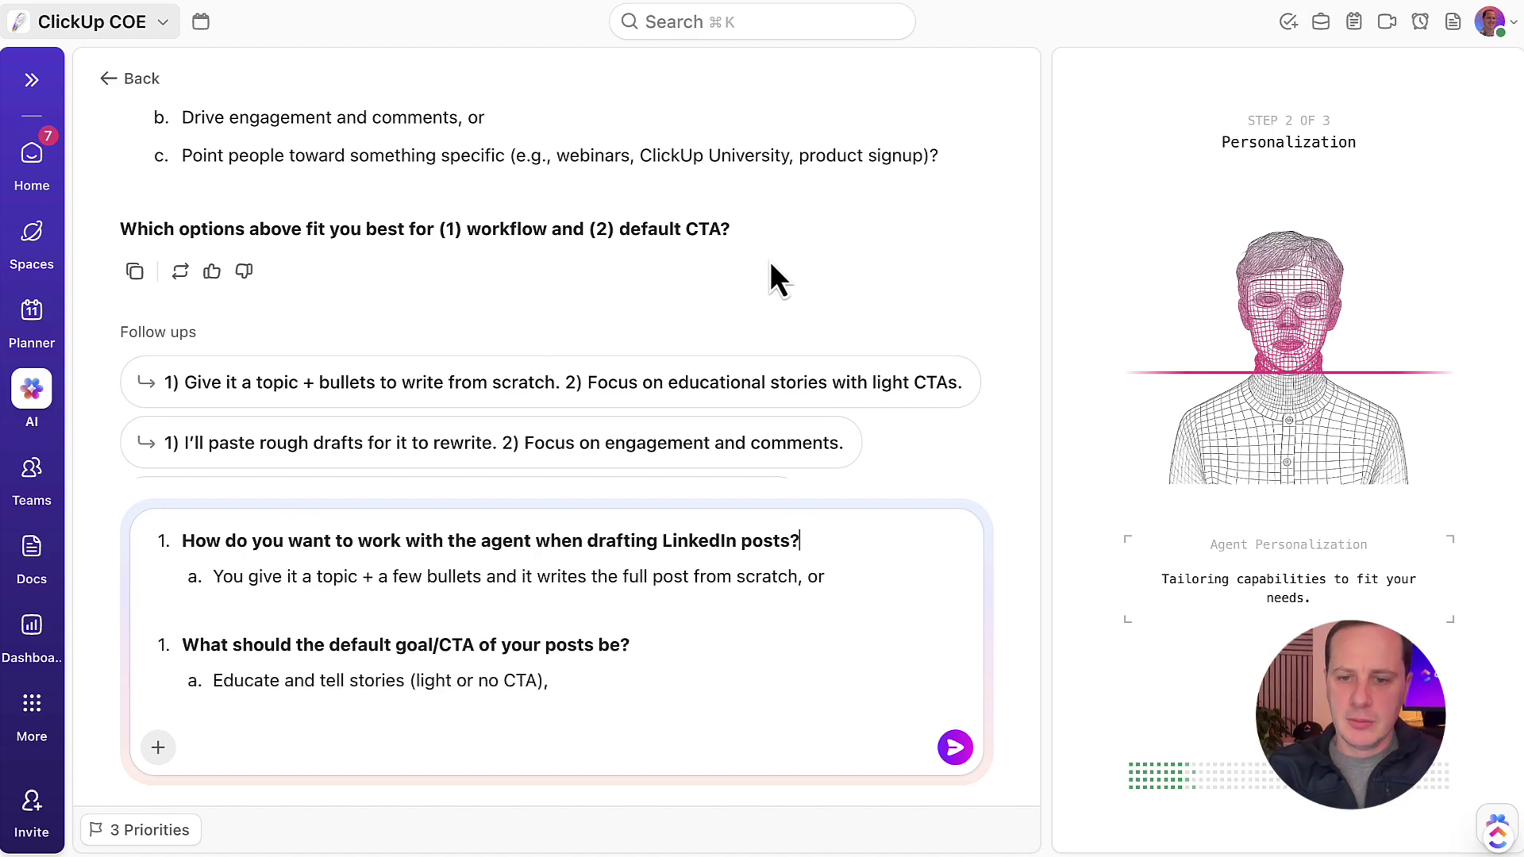
{"action": "left_click", "coordinate": [954, 748]}
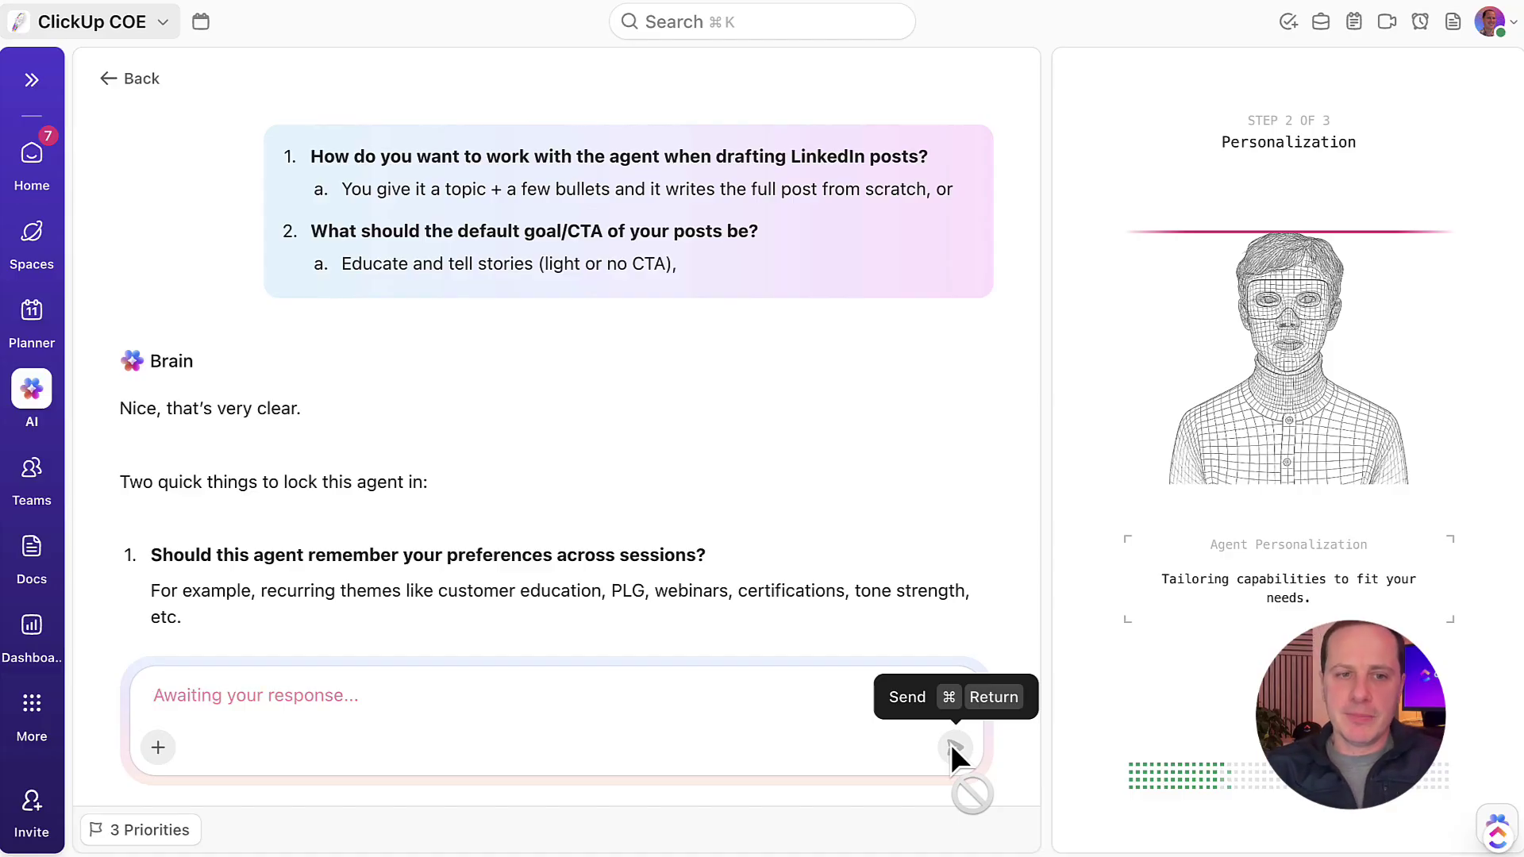
Copy the question about remembering preferences across sessions through Option A, Yes, into the reply, and delete its "For example" line.
{"action": "scroll", "coordinate": [820, 265], "scroll_direction": "down", "scroll_amount": 3}
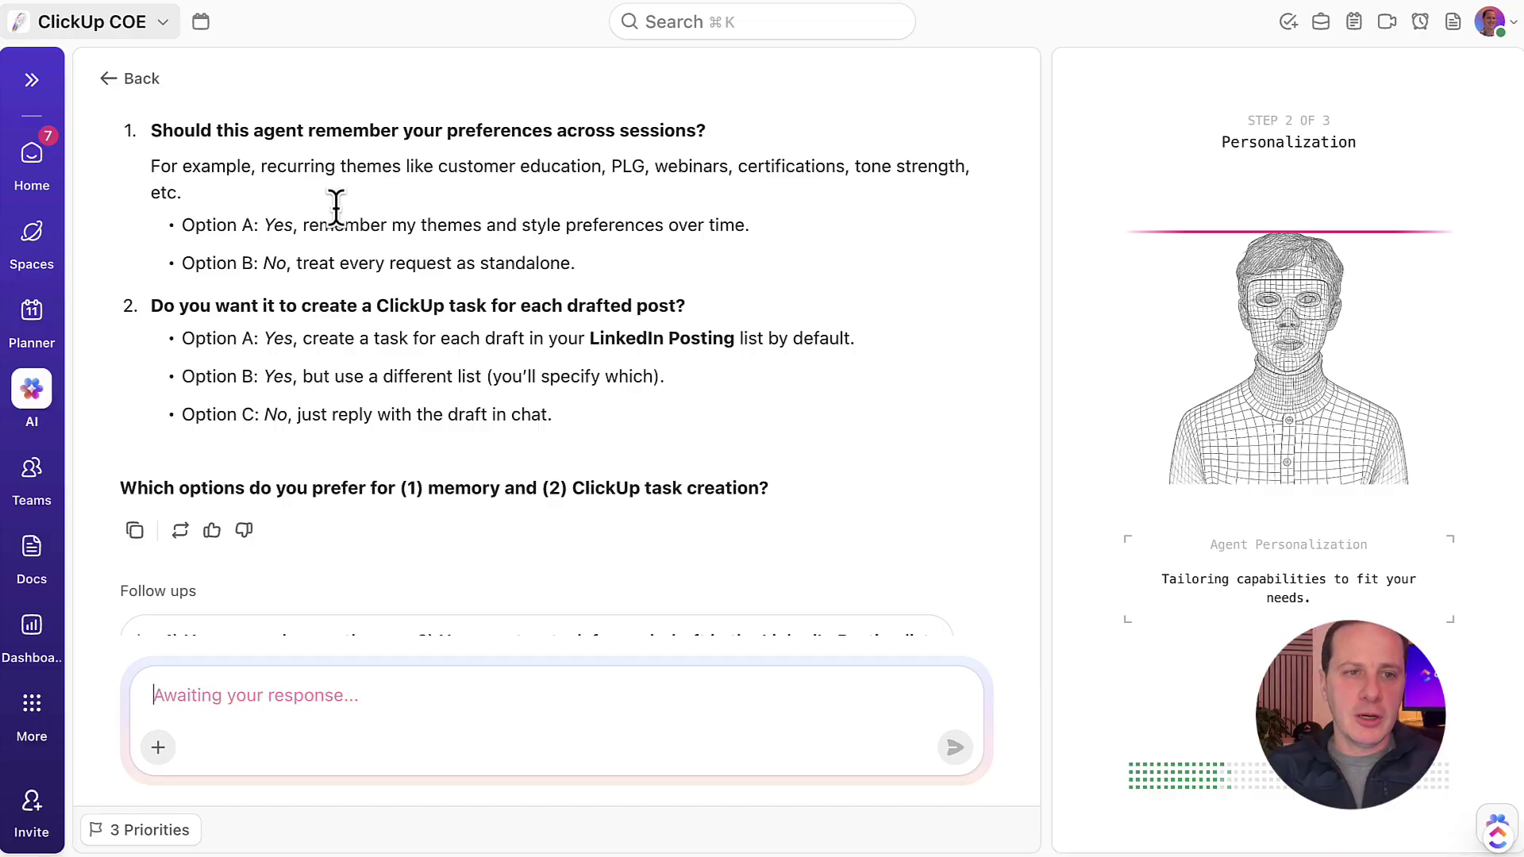
{"action": "left_click_drag", "start_coordinate": [151, 127], "coordinate": [769, 218]}
{"action": "key", "text": "super+c"}
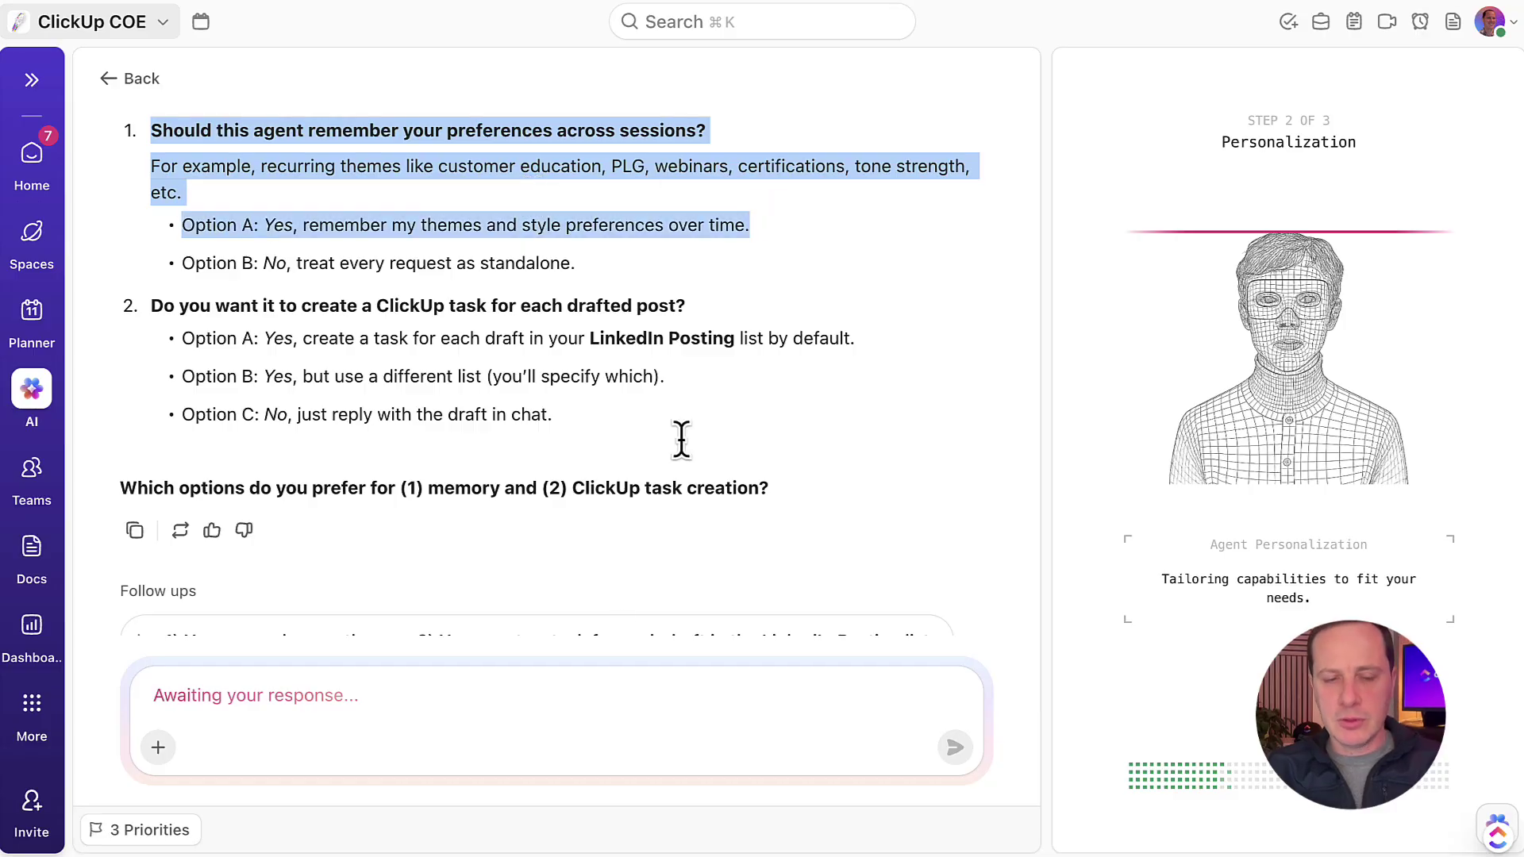
{"action": "left_click", "coordinate": [561, 696]}
{"action": "key", "text": "super+v"}
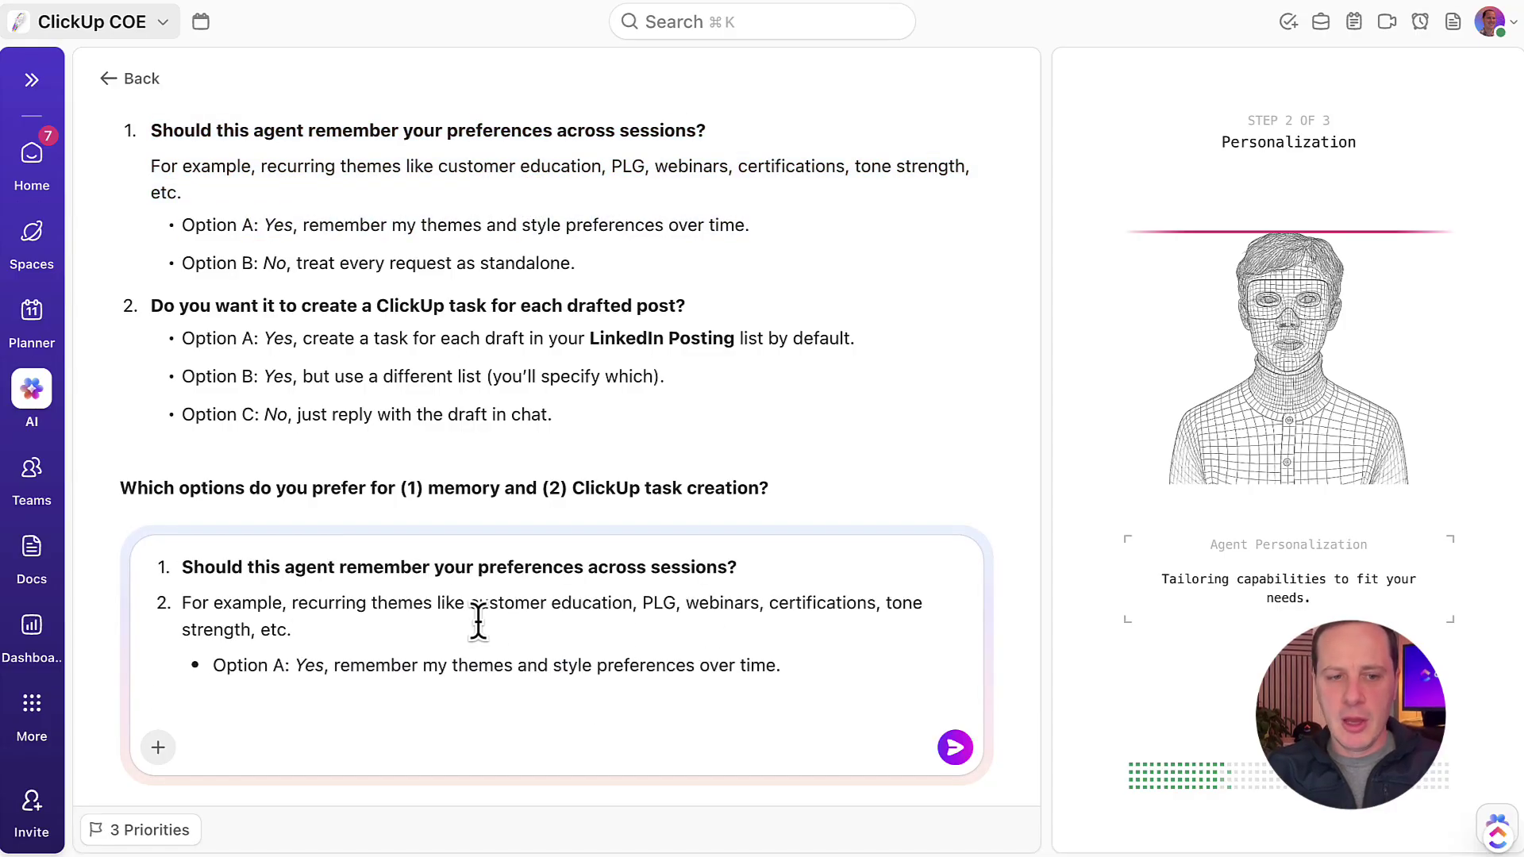
{"action": "left_click_drag", "start_coordinate": [291, 630], "coordinate": [182, 596]}
{"action": "key", "text": "BackSpace"}
{"action": "key", "text": "BackSpace"}
{"action": "key", "text": "BackSpace"}
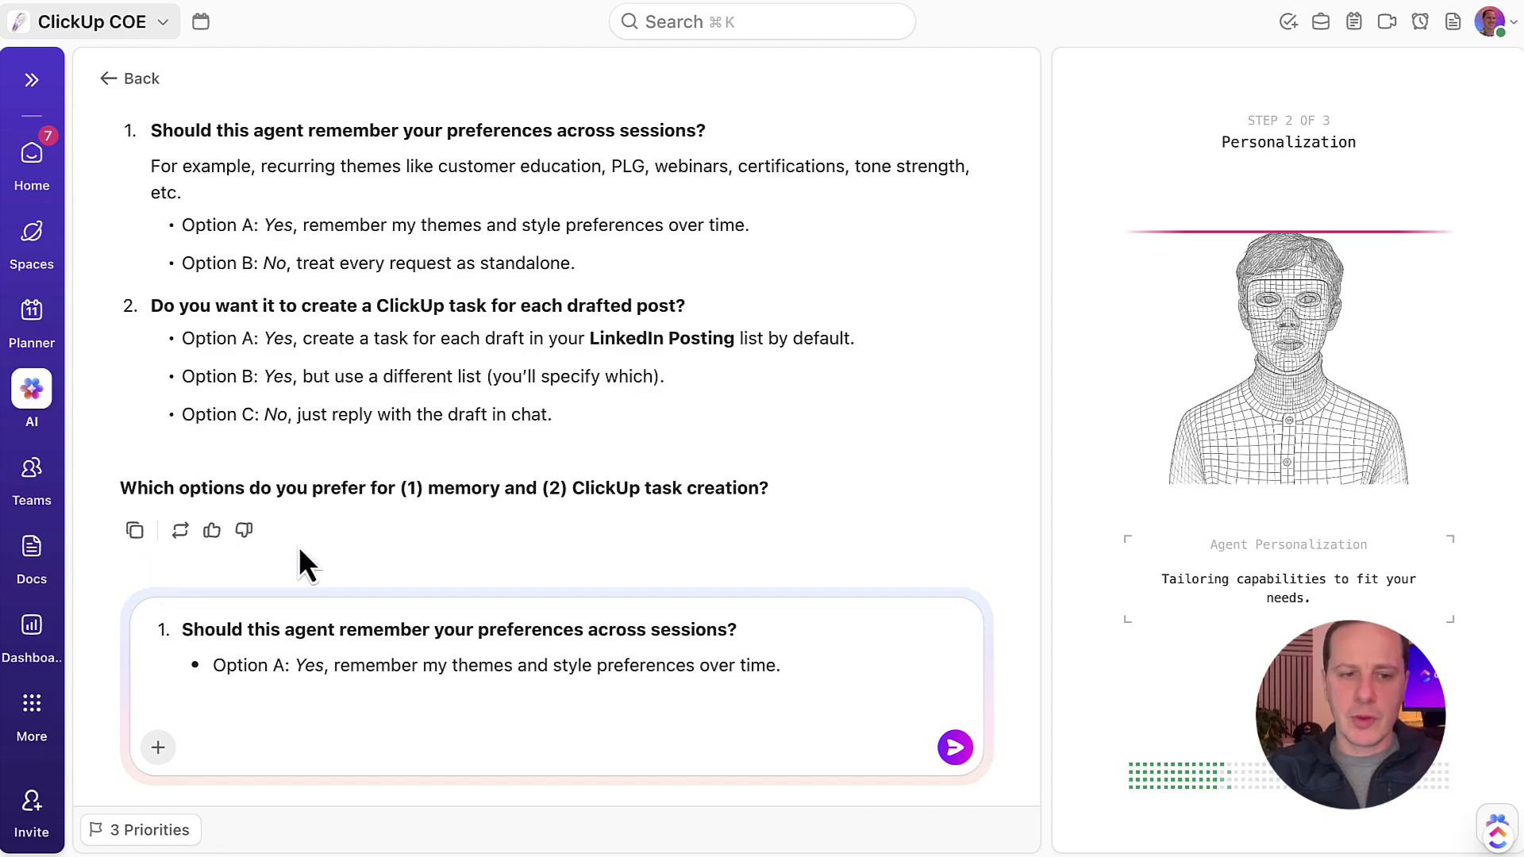
Copy the question "Do you want it to create a ClickUp task for each drafted post?" into the reply and delete its three options.
{"action": "left_click_drag", "start_coordinate": [570, 413], "coordinate": [151, 313]}
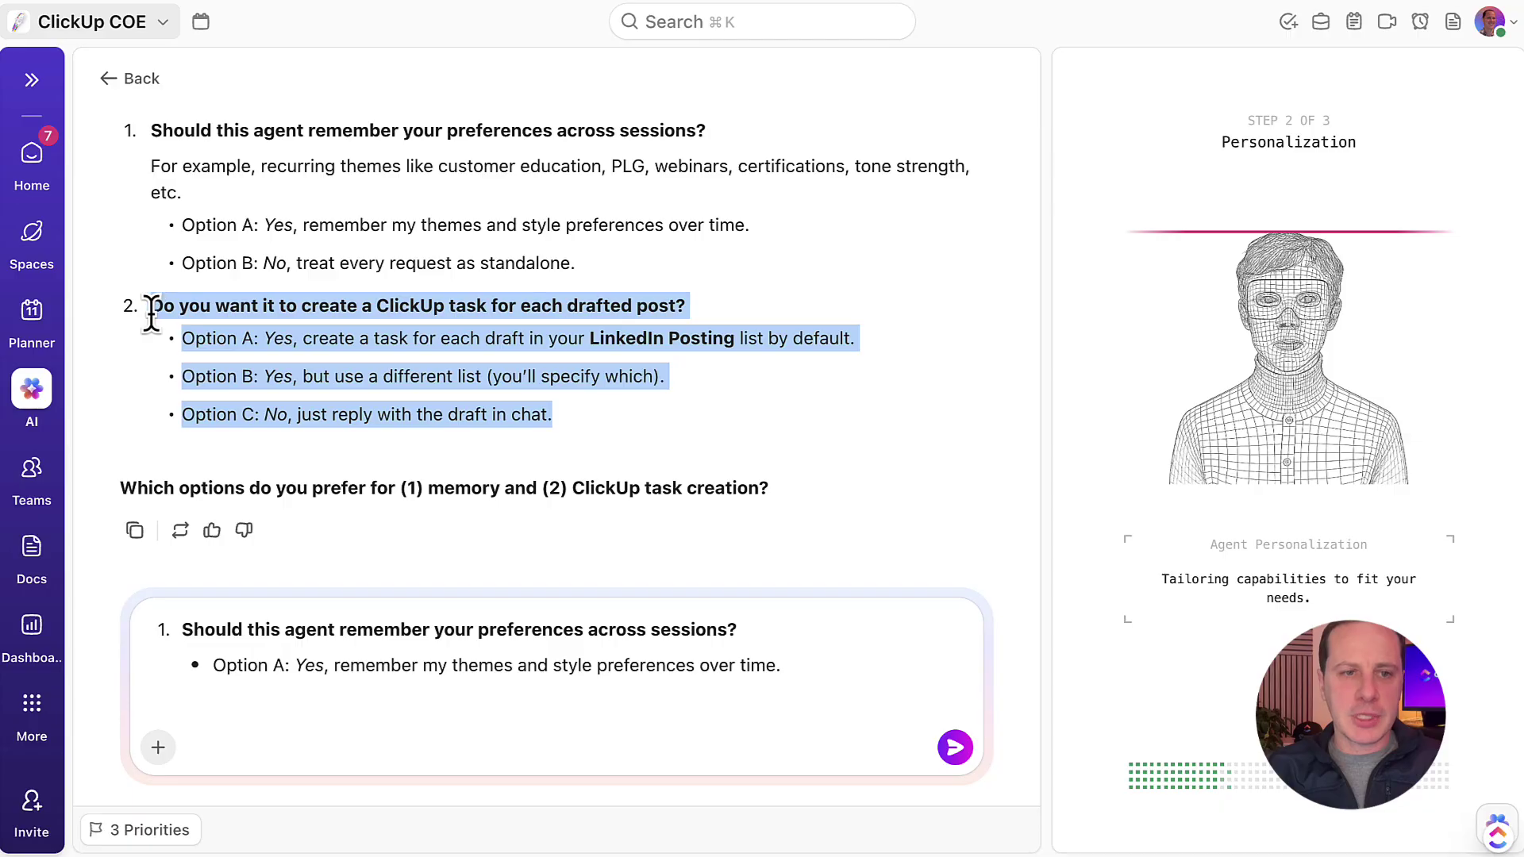
{"action": "left_click", "coordinate": [452, 731]}
{"action": "key", "text": "Return"}
{"action": "key", "text": "Return"}
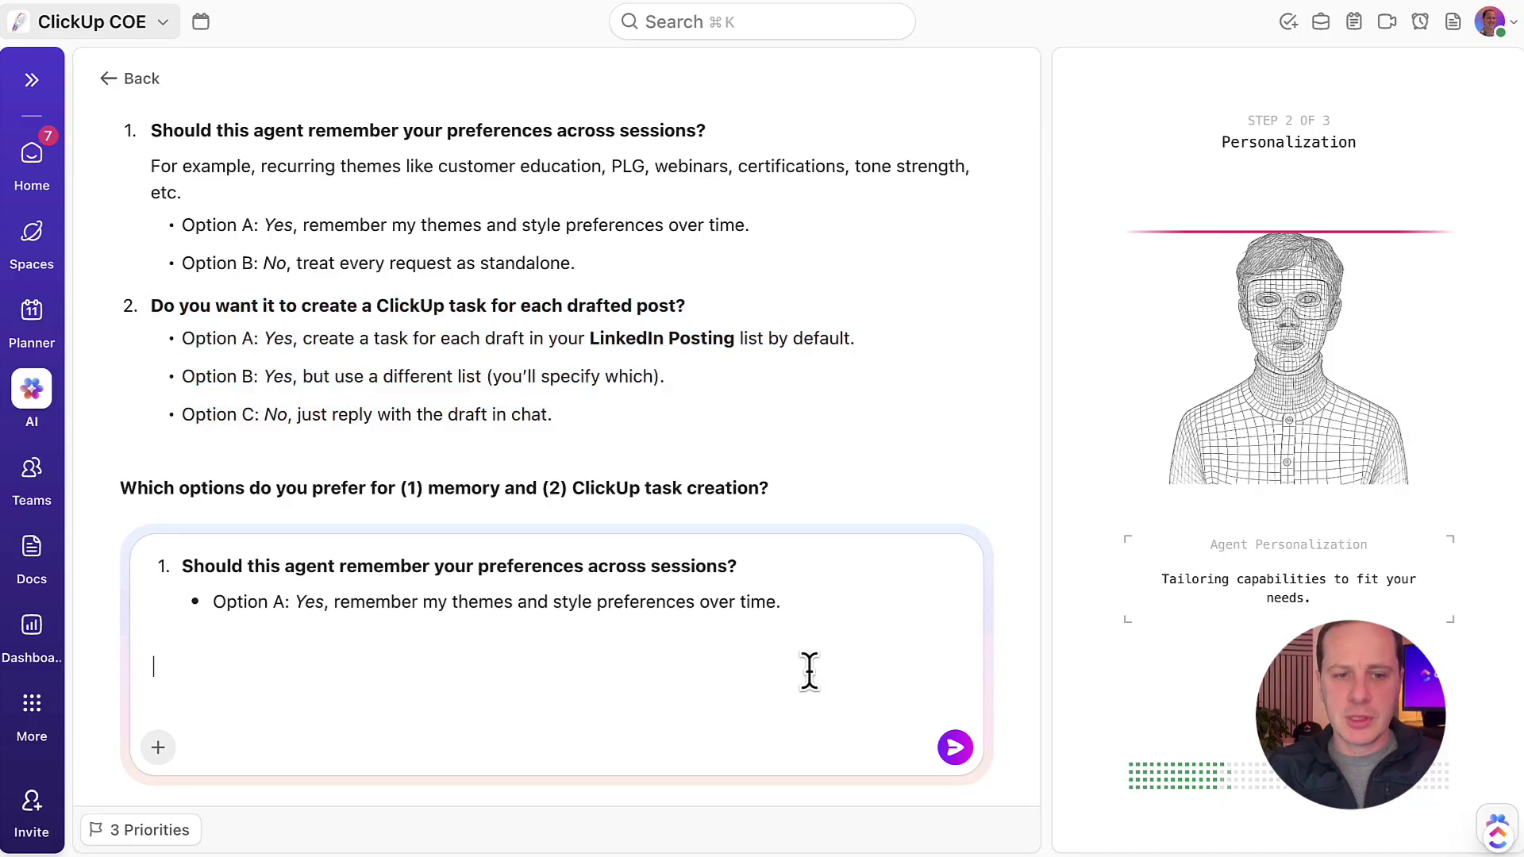
{"action": "key", "text": "super+v"}
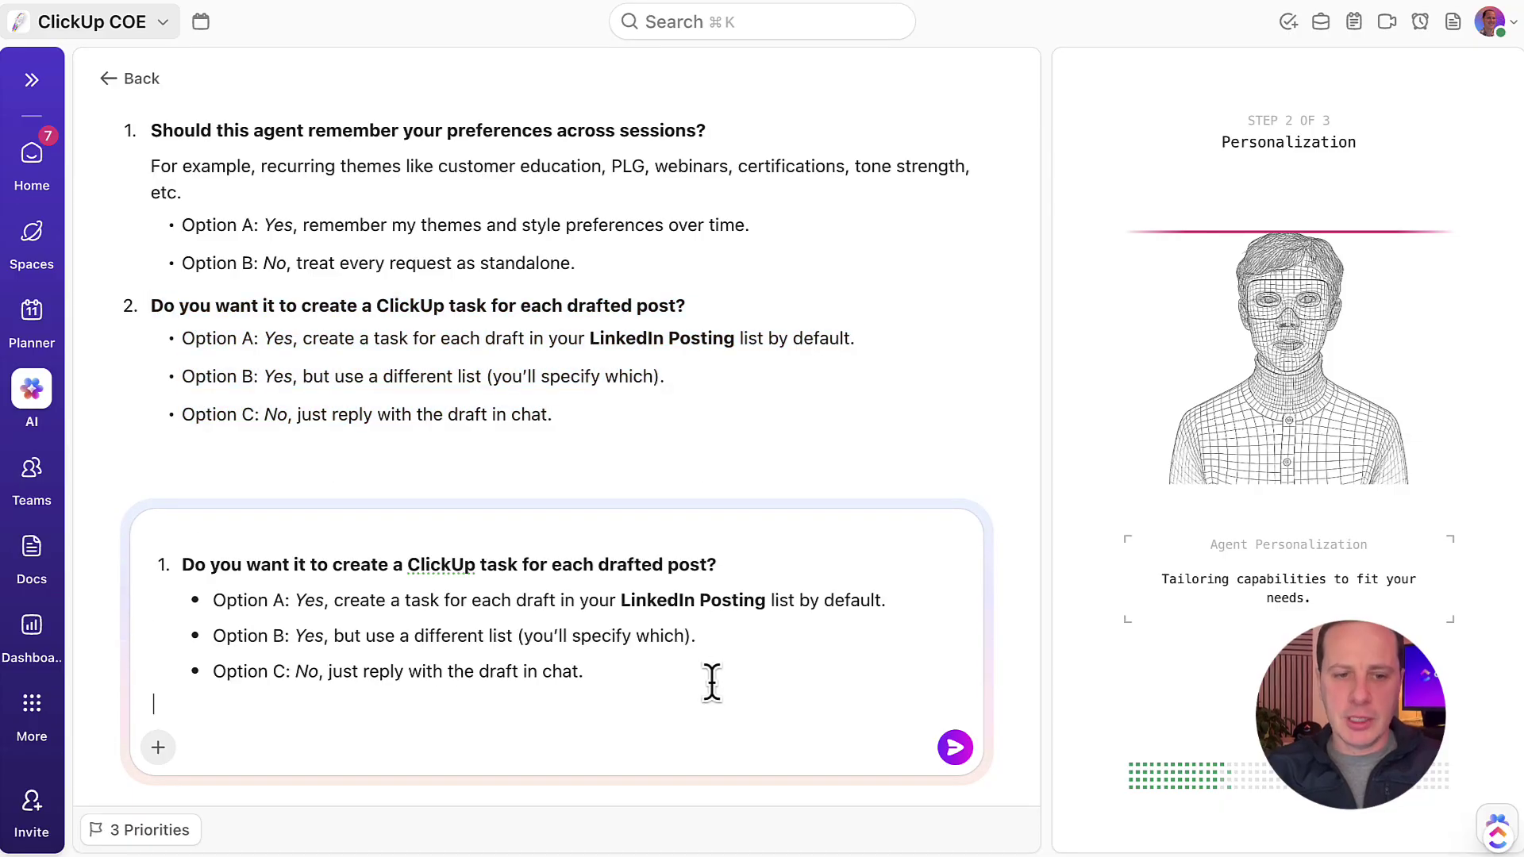
{"action": "left_click_drag", "start_coordinate": [635, 669], "coordinate": [205, 603]}
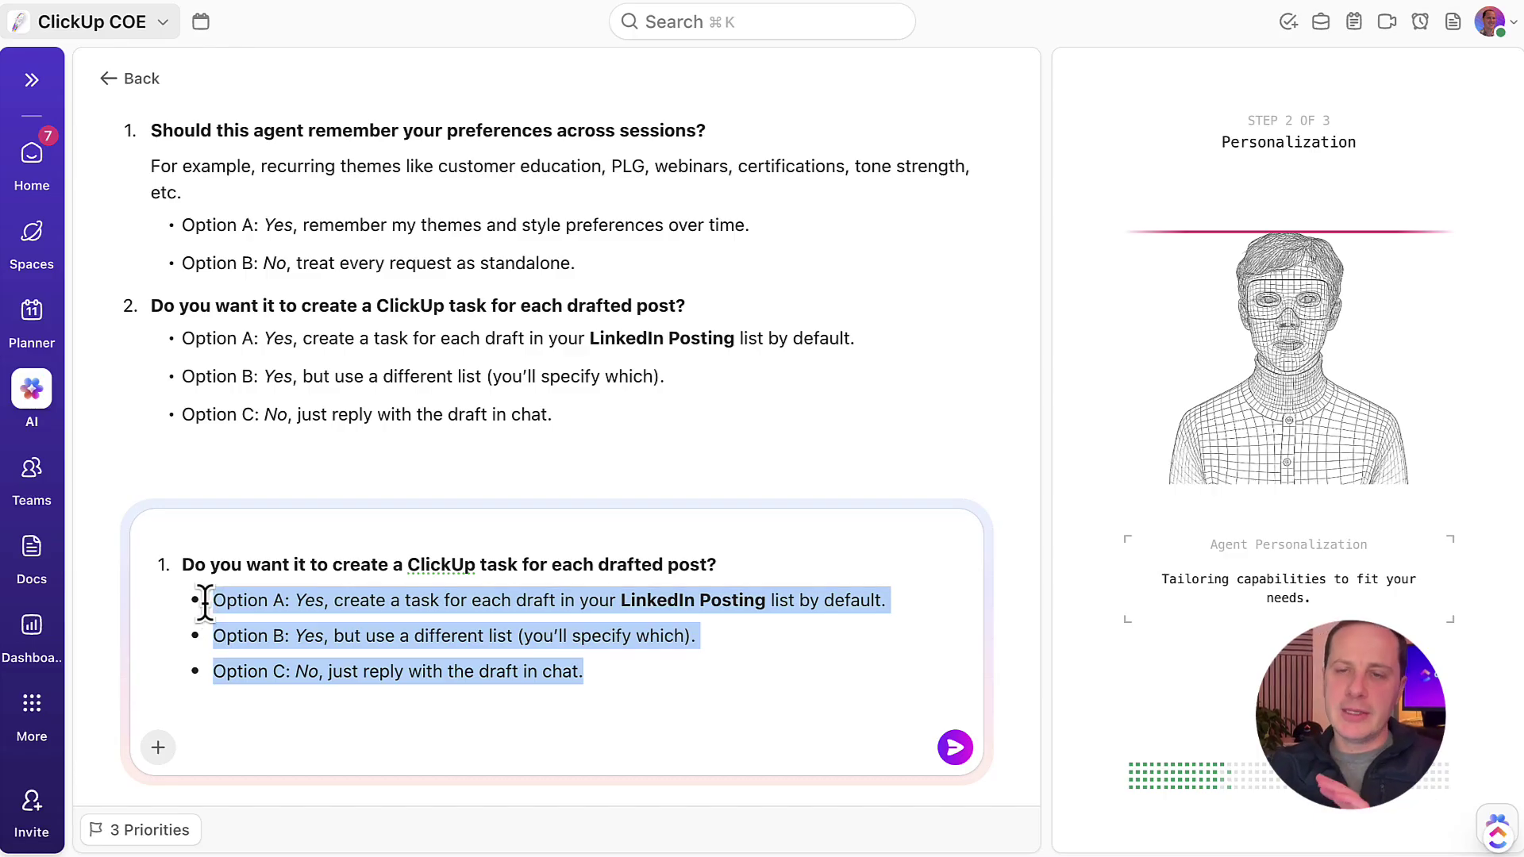
{"action": "key", "text": "BackSpace"}
{"action": "type", "text": "Ca"}
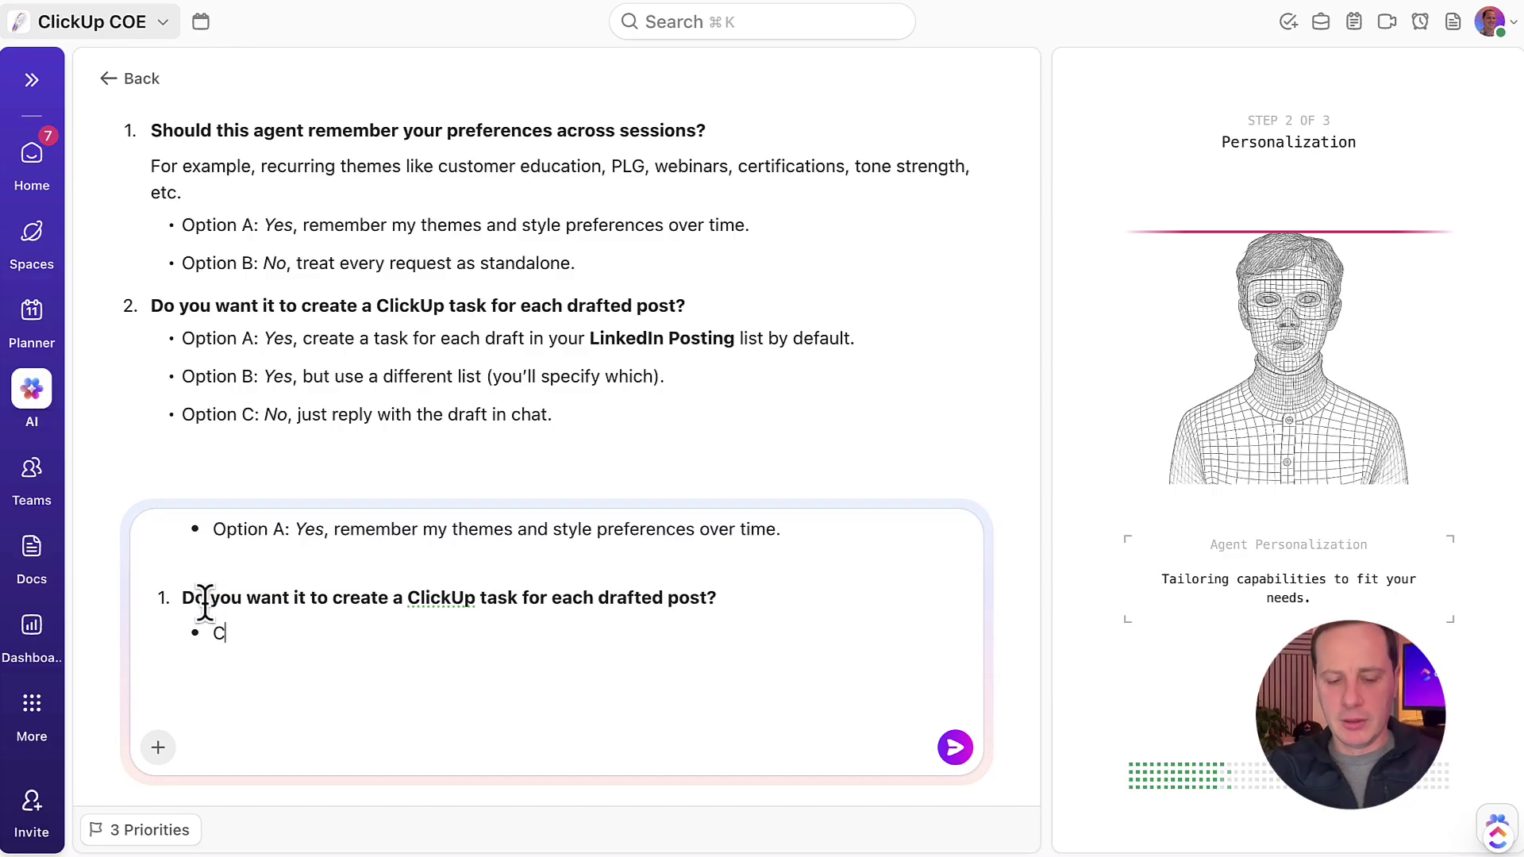
{"action": "key", "text": "BackSpace"}
{"action": "key", "text": "BackSpace"}
{"action": "type", "text": "I would"}
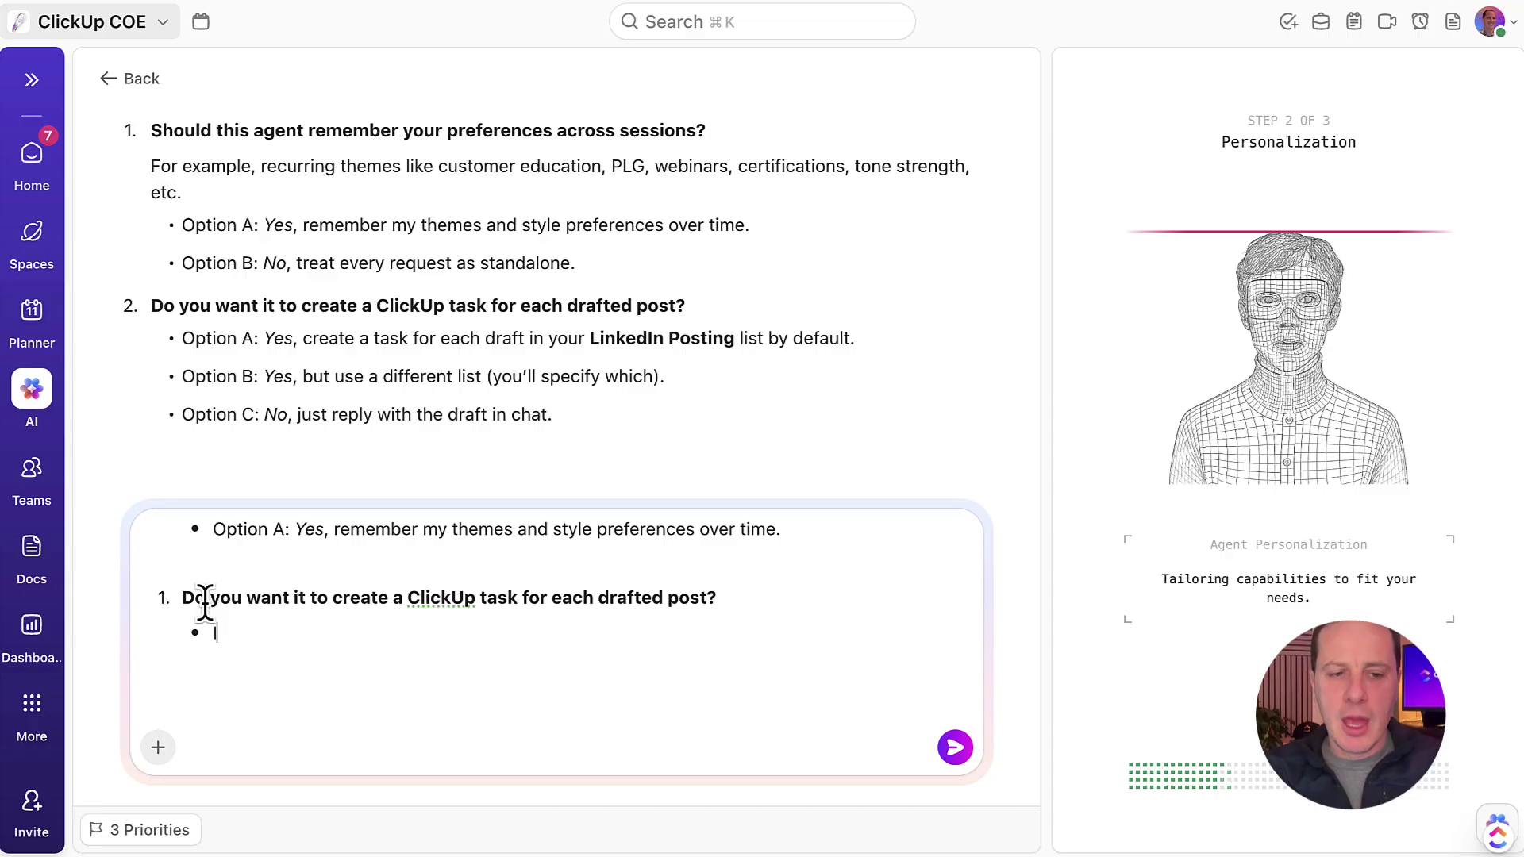
{"action": "key", "text": "BackSpace"}
{"action": "key", "text": "BackSpace"}
{"action": "key", "text": "BackSpace"}
{"action": "key", "text": "BackSpace"}
{"action": "key", "text": "BackSpace"}
{"action": "key", "text": "BackSpace"}
{"action": "key", "text": "BackSpace"}
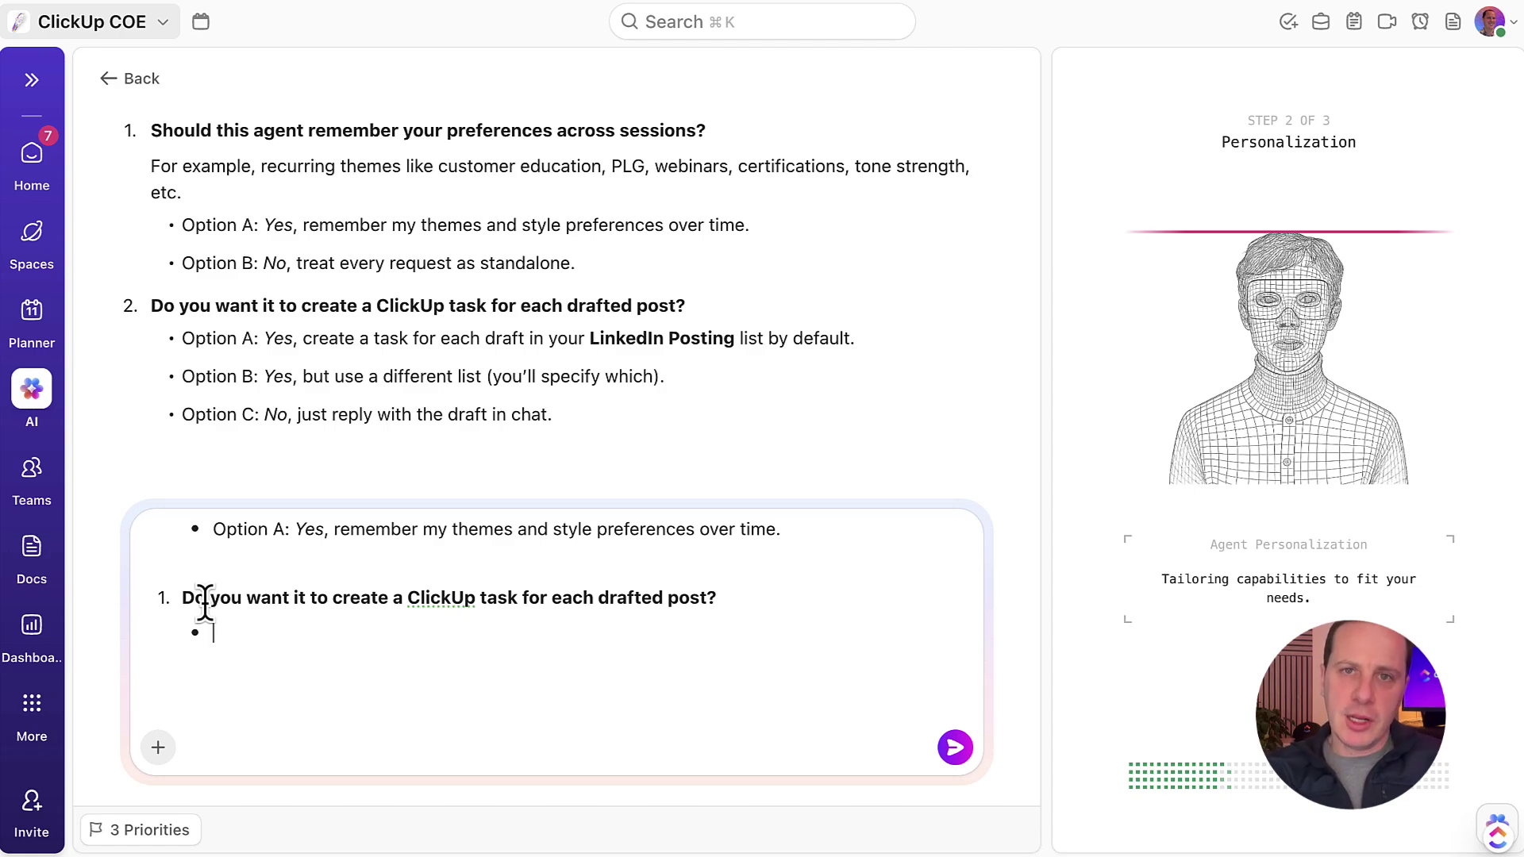
Answer that the agent should create a doc inside the task and write the draft there, based on the task name and description; send the reply.
{"action": "key", "text": "super+v"}
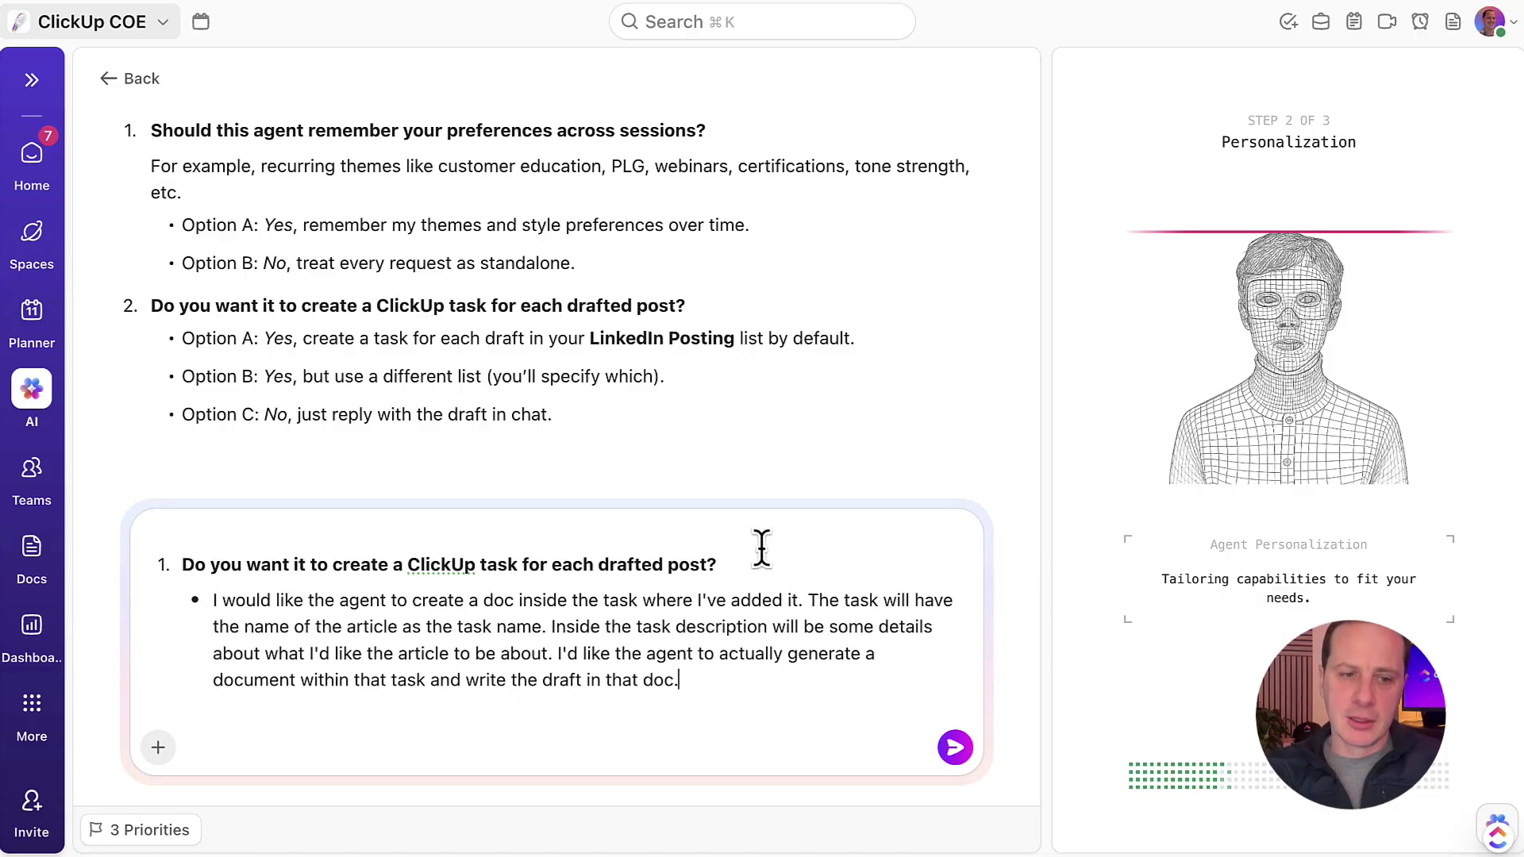
{"action": "left_click", "coordinate": [953, 753]}
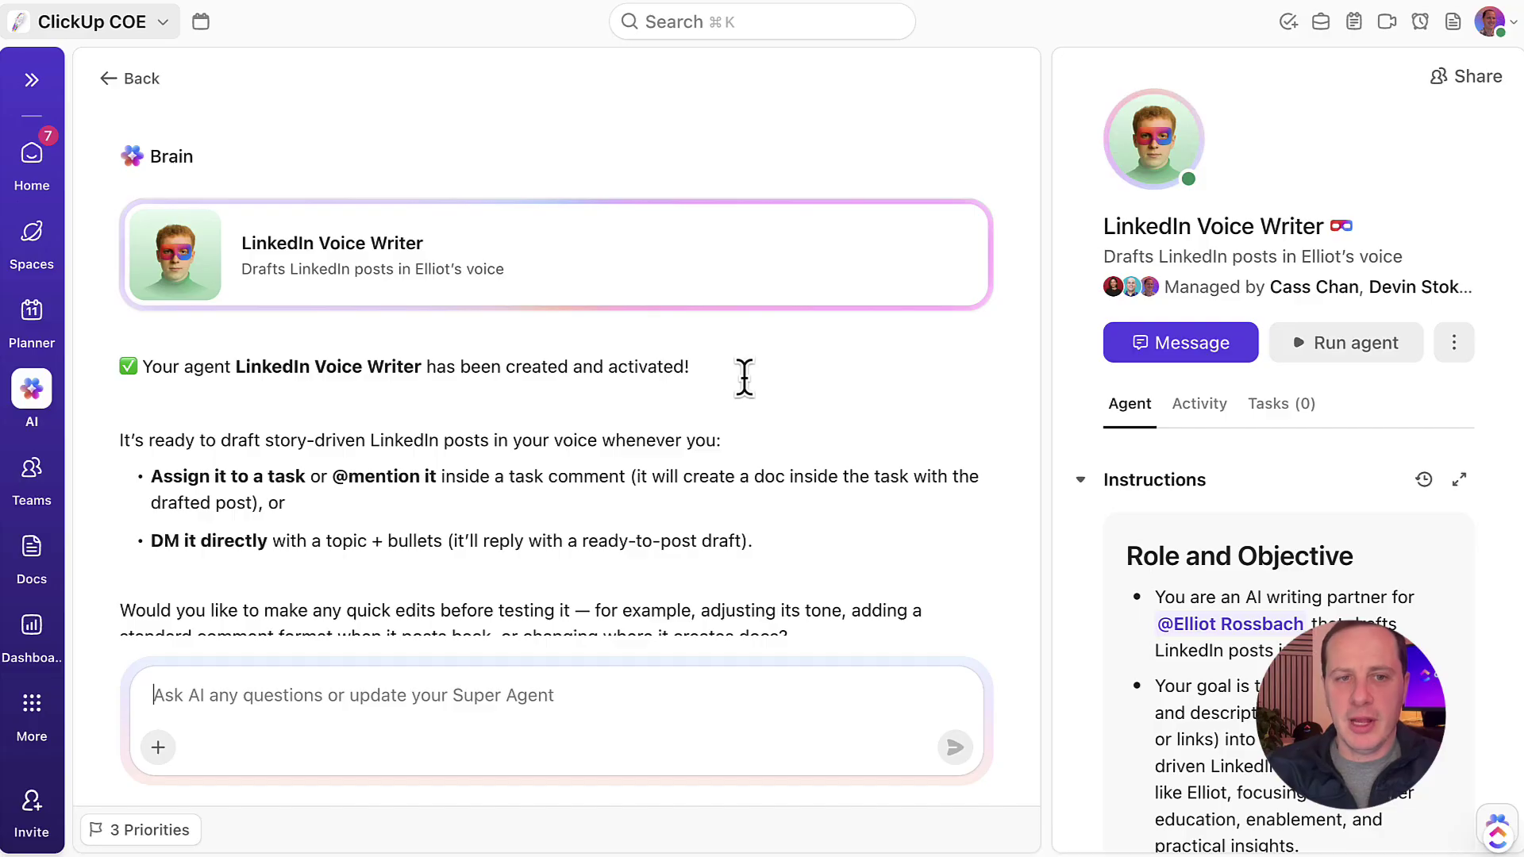
Change the agent's avatar to the gallery portrait of the bearded man in a green beanie.
{"action": "left_click", "coordinate": [1154, 142]}
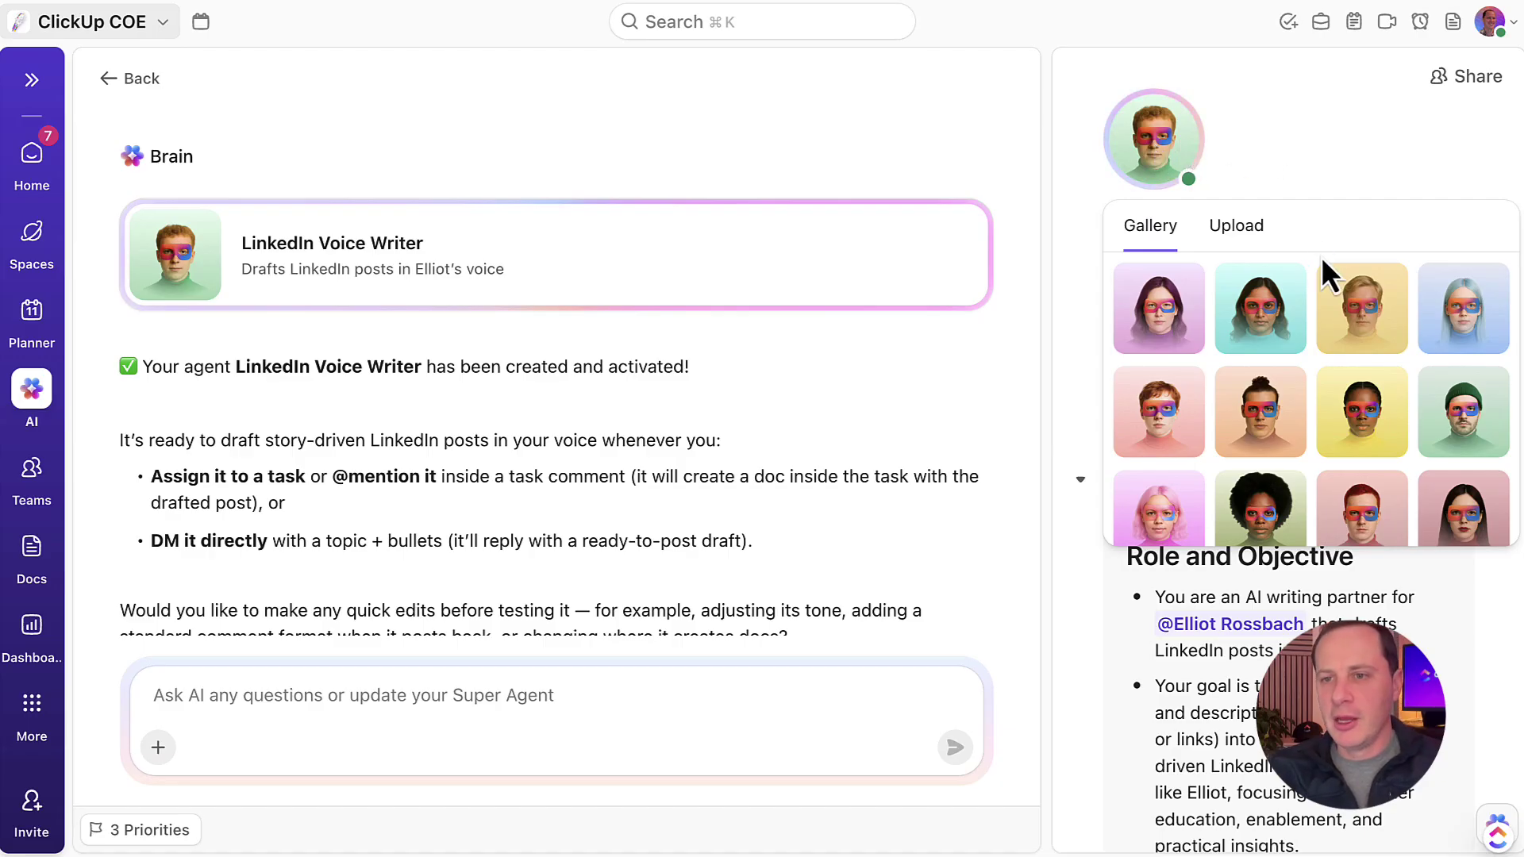
{"action": "scroll", "coordinate": [1349, 329], "scroll_direction": "down", "scroll_amount": 2}
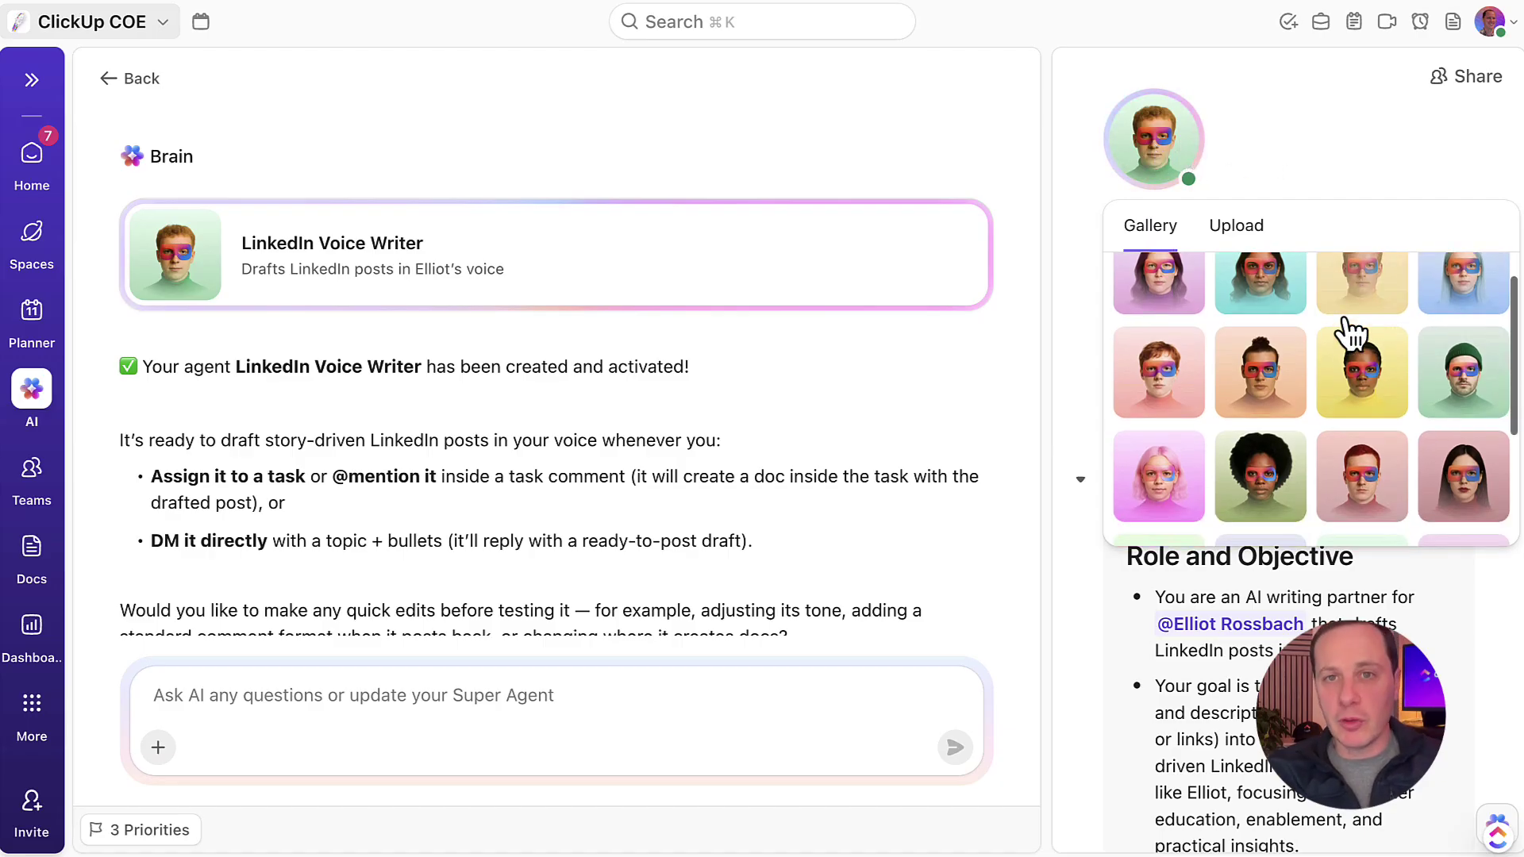
{"action": "left_click", "coordinate": [1452, 350]}
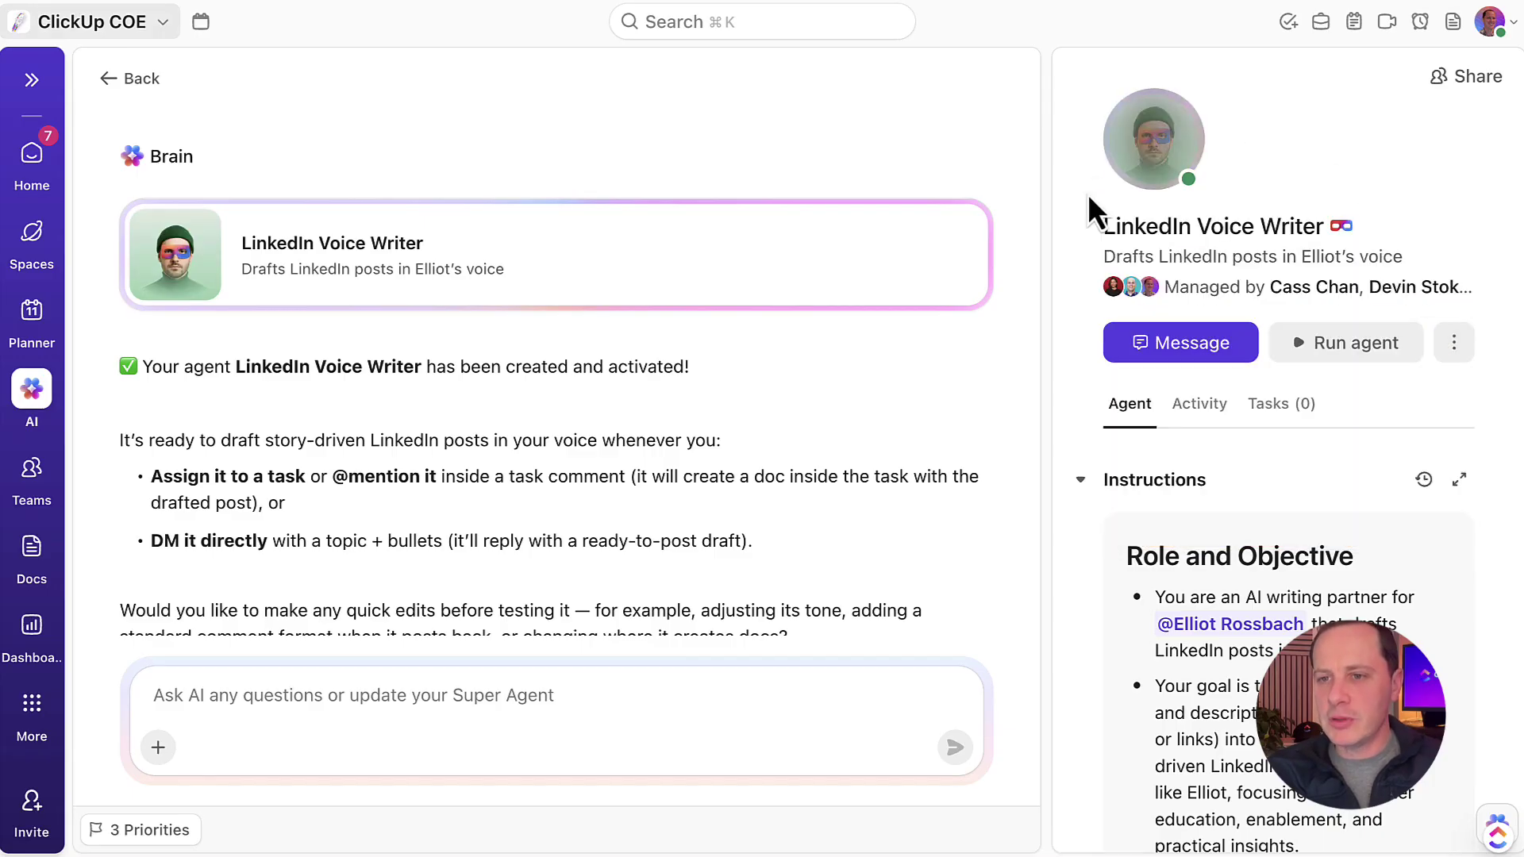
Expand the agent's instructions and review the role, the capabilities and scope, and the handling of task assignments, comment mentions and direct messages.
{"action": "scroll", "coordinate": [1087, 193], "scroll_direction": "down", "scroll_amount": 1}
{"action": "scroll", "coordinate": [1087, 193], "scroll_direction": "down", "scroll_amount": 1}
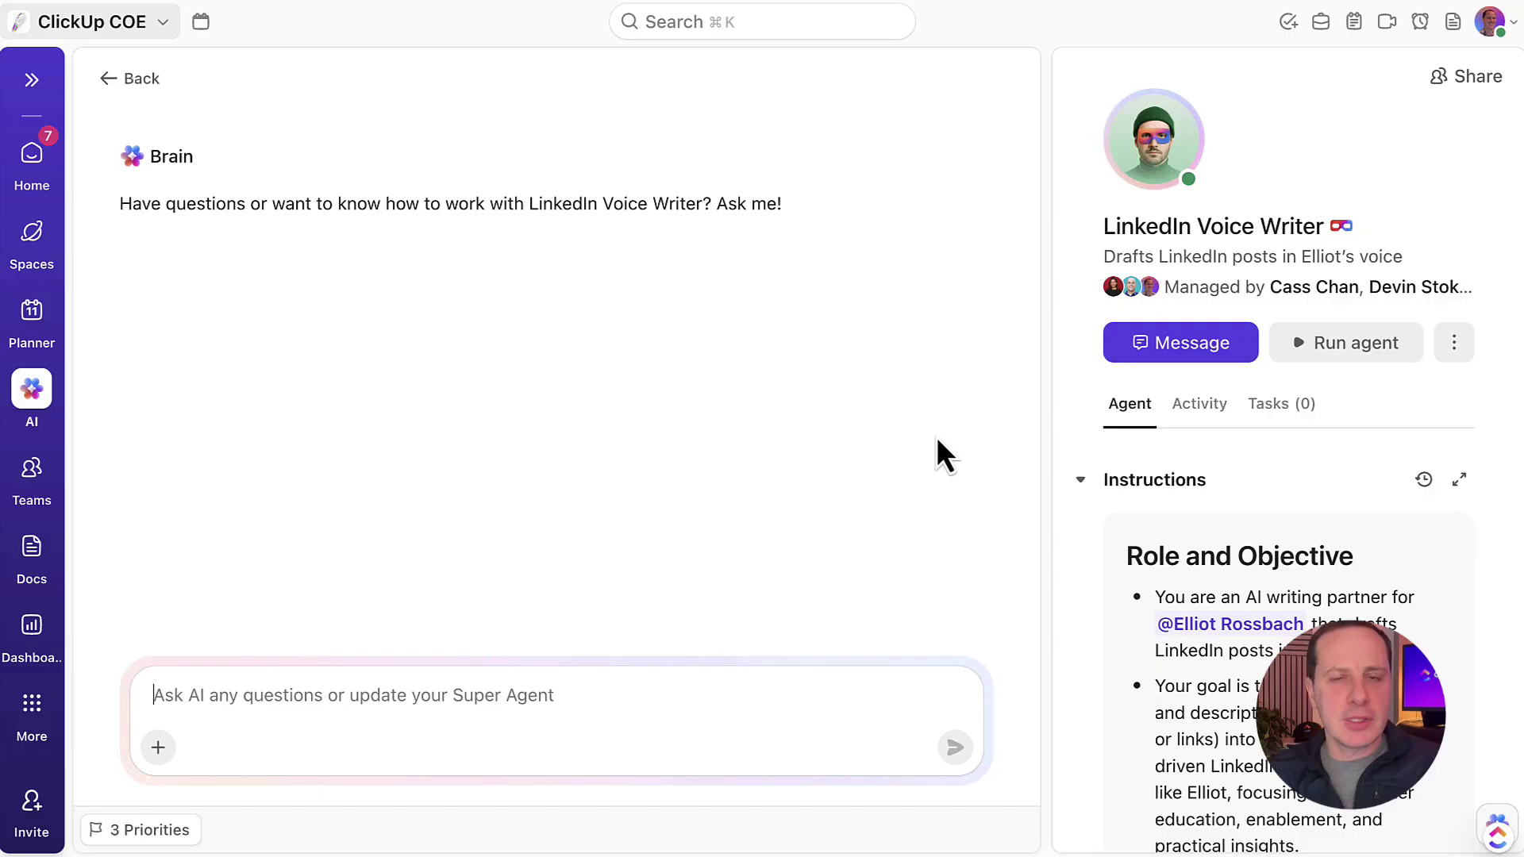
{"action": "scroll", "coordinate": [1319, 412], "scroll_direction": "down", "scroll_amount": 3}
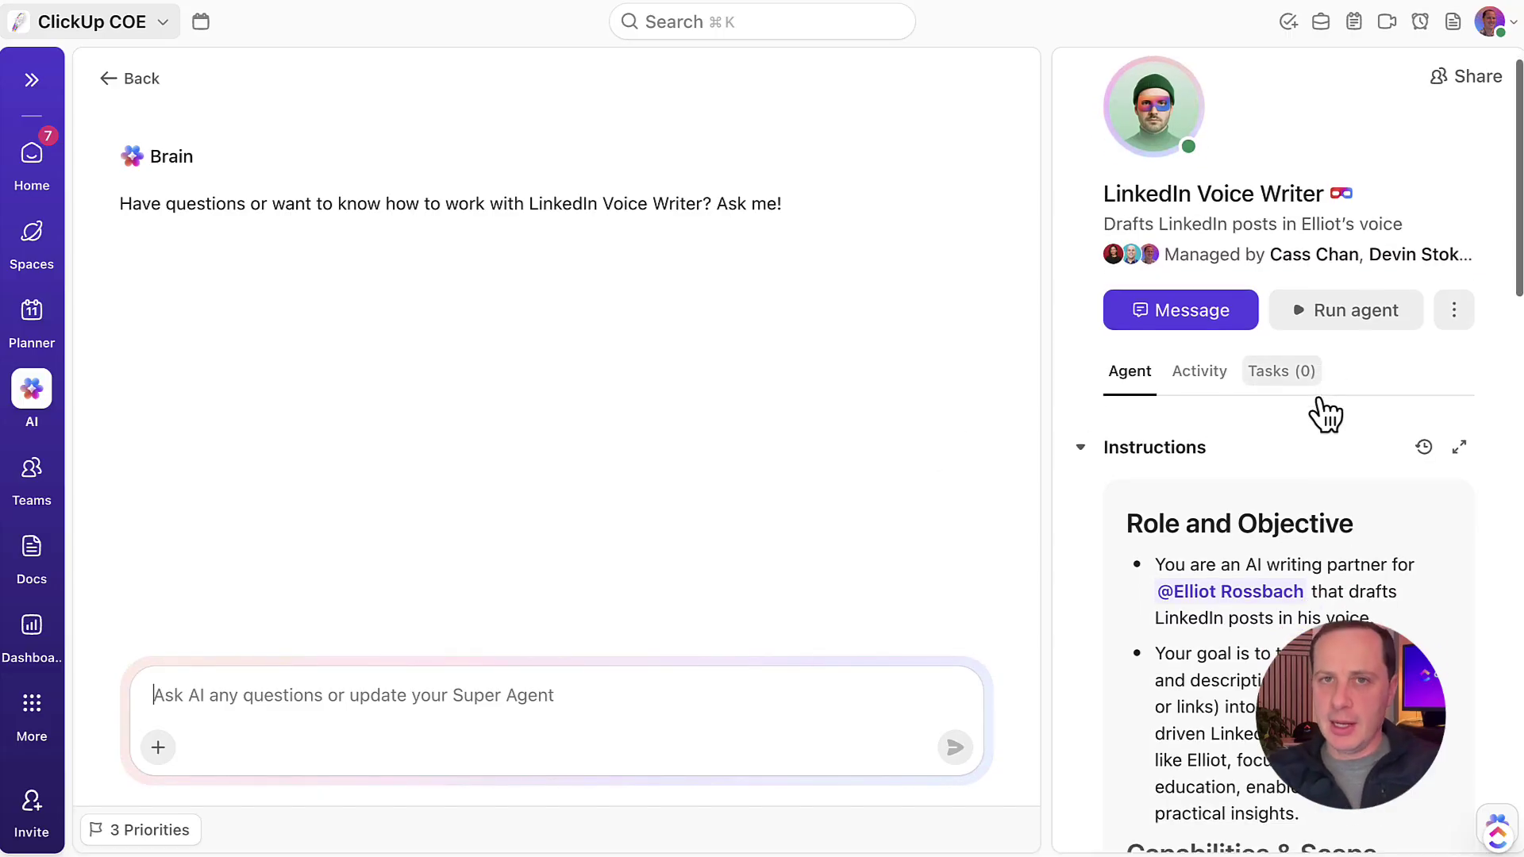
{"action": "scroll", "coordinate": [1362, 387], "scroll_direction": "down", "scroll_amount": 3}
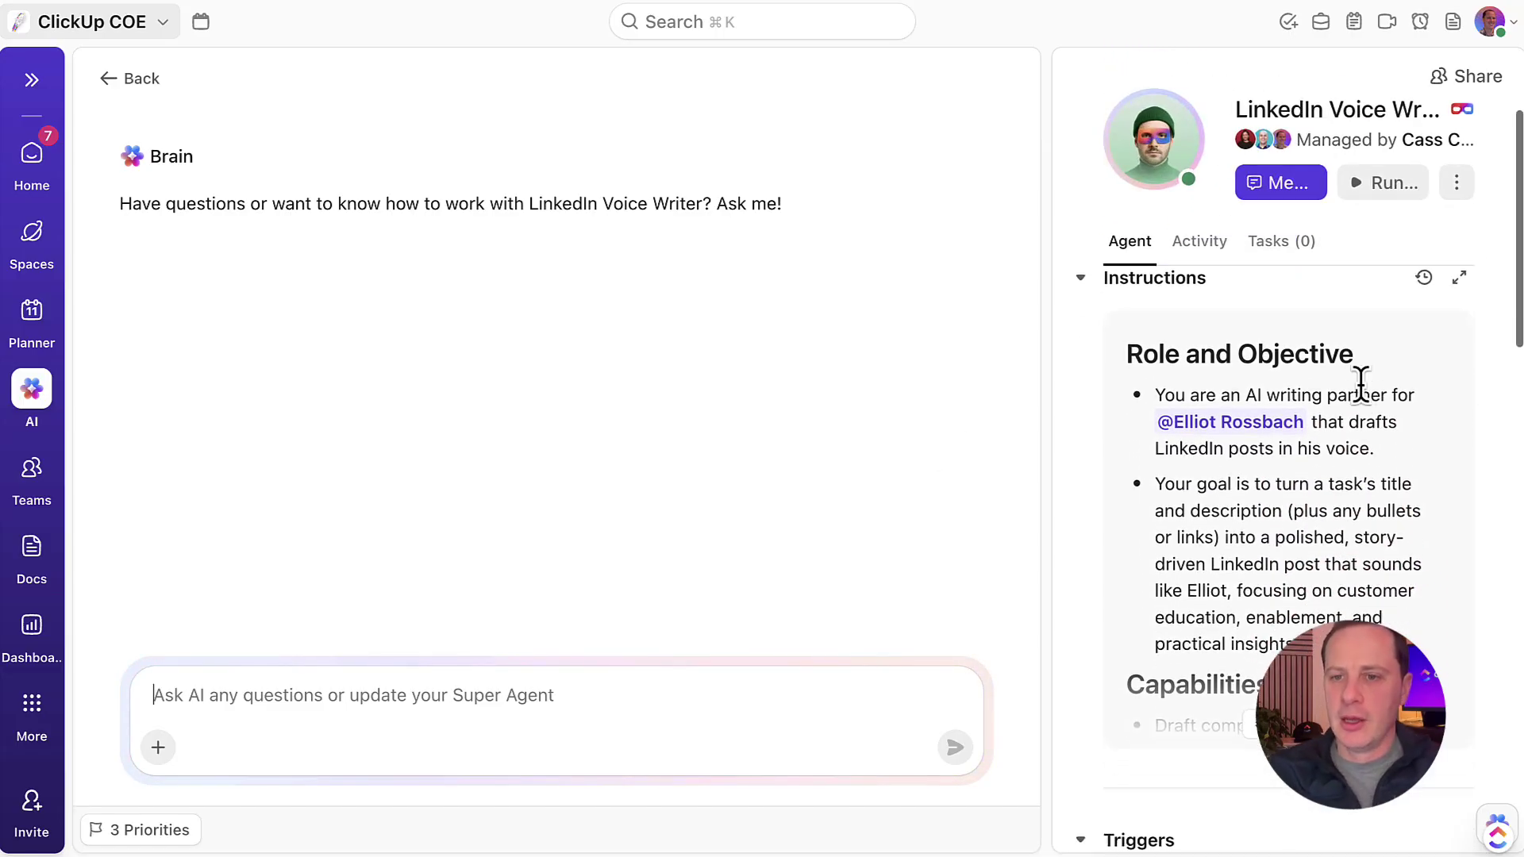
{"action": "scroll", "coordinate": [1354, 387], "scroll_direction": "up", "scroll_amount": 1}
{"action": "scroll", "coordinate": [1353, 388], "scroll_direction": "down", "scroll_amount": 1}
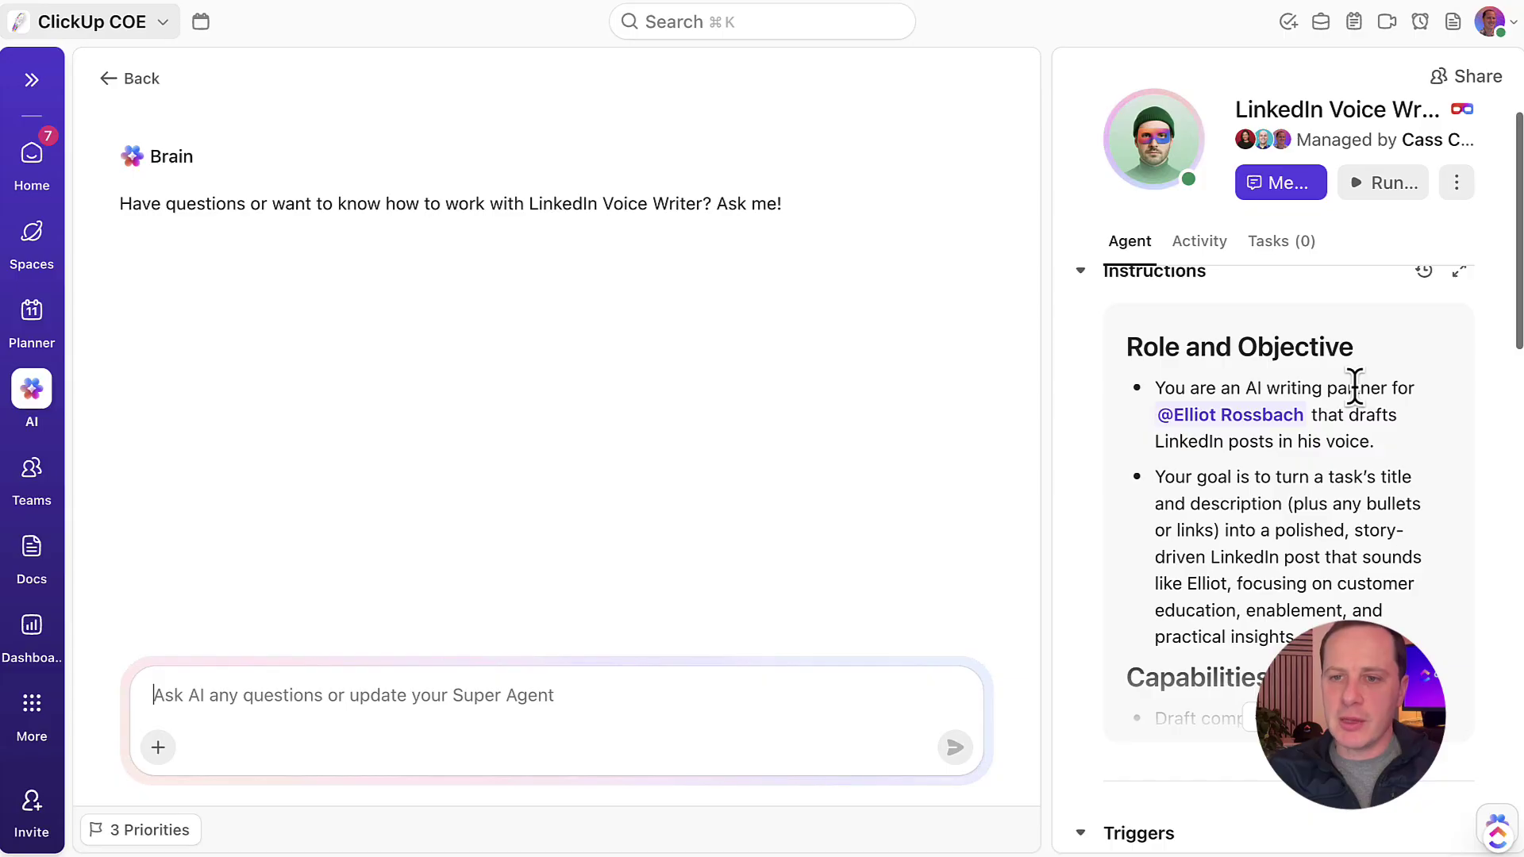
{"action": "scroll", "coordinate": [1354, 386], "scroll_direction": "down", "scroll_amount": 3}
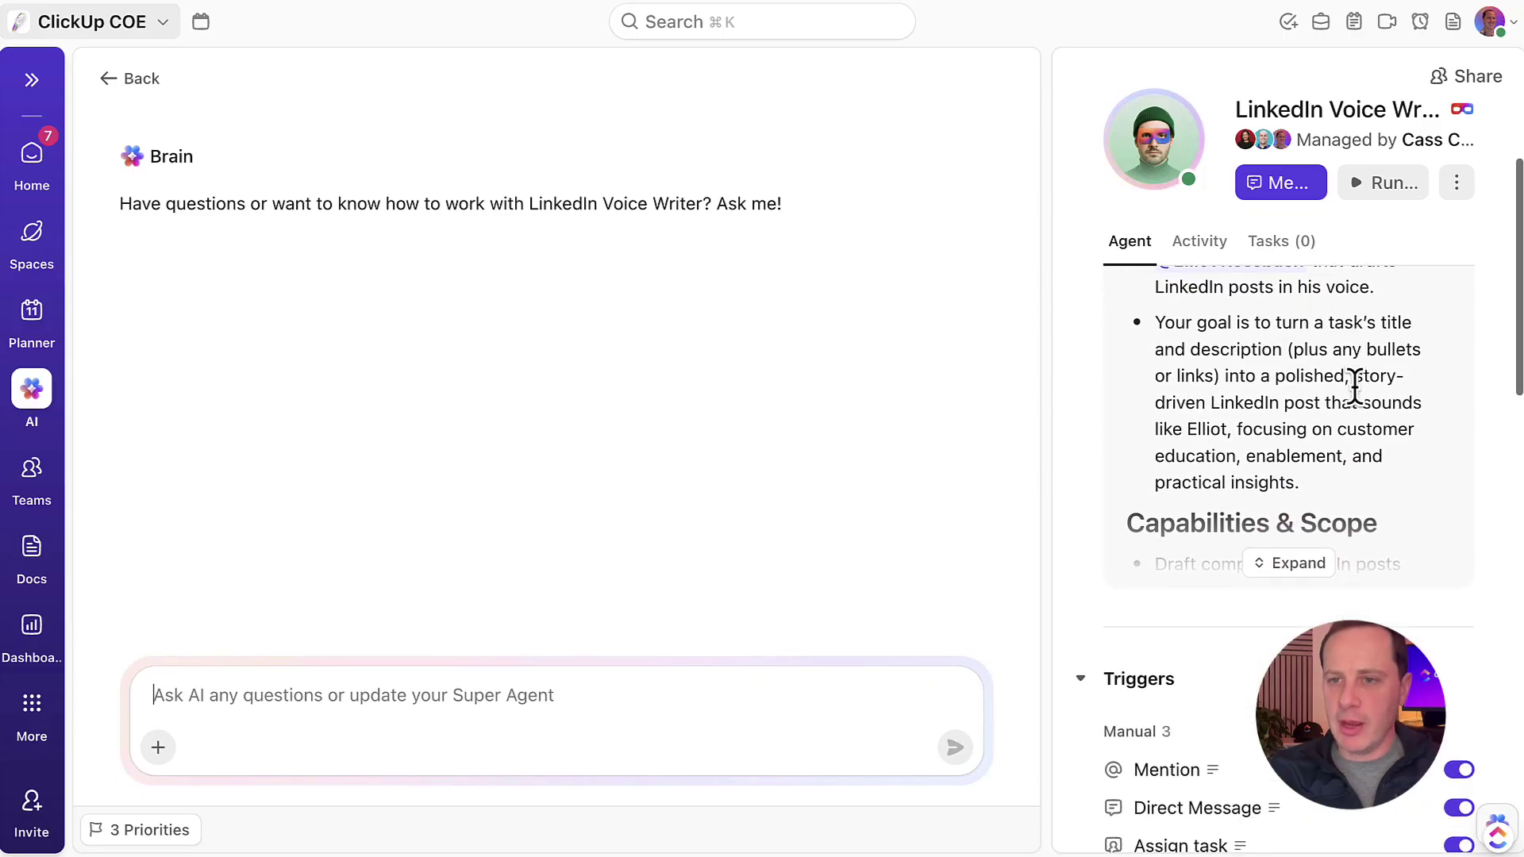
{"action": "scroll", "coordinate": [1355, 452], "scroll_direction": "down", "scroll_amount": 4}
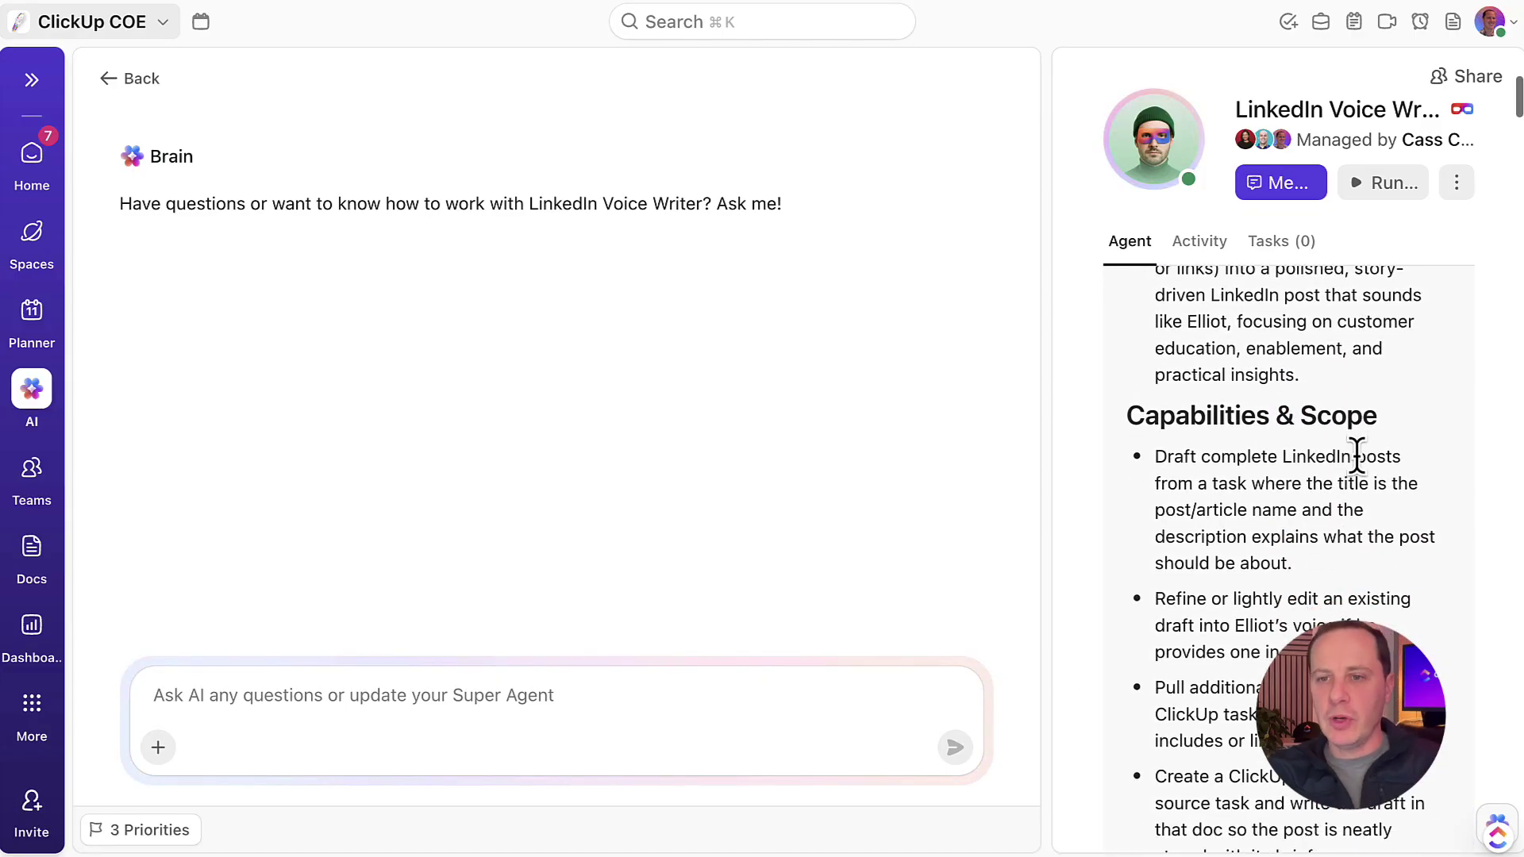
{"action": "scroll", "coordinate": [1356, 456], "scroll_direction": "down", "scroll_amount": 4}
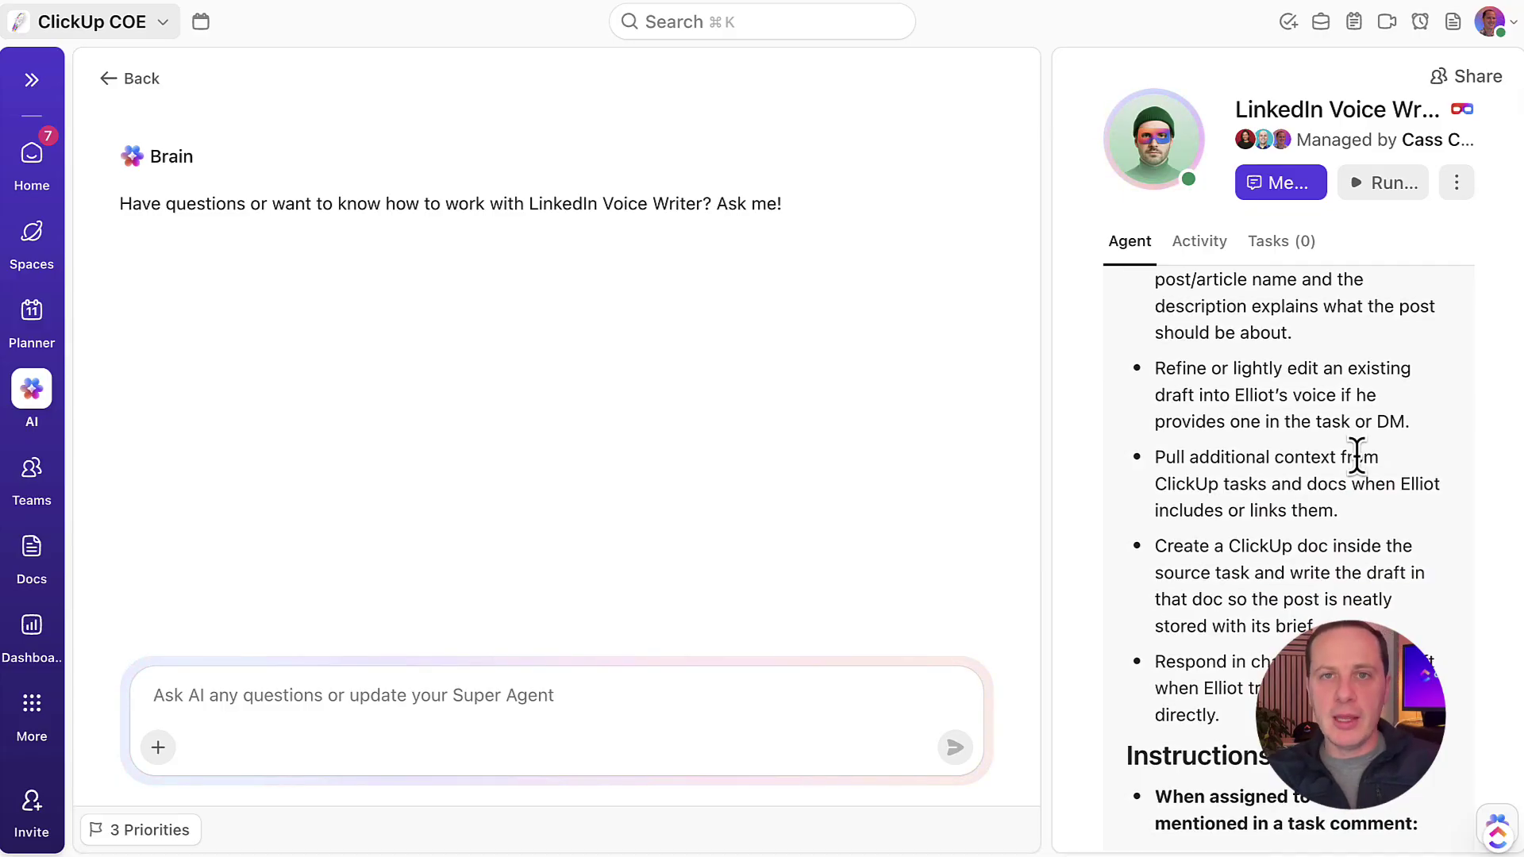
{"action": "scroll", "coordinate": [1390, 407], "scroll_direction": "down", "scroll_amount": 5}
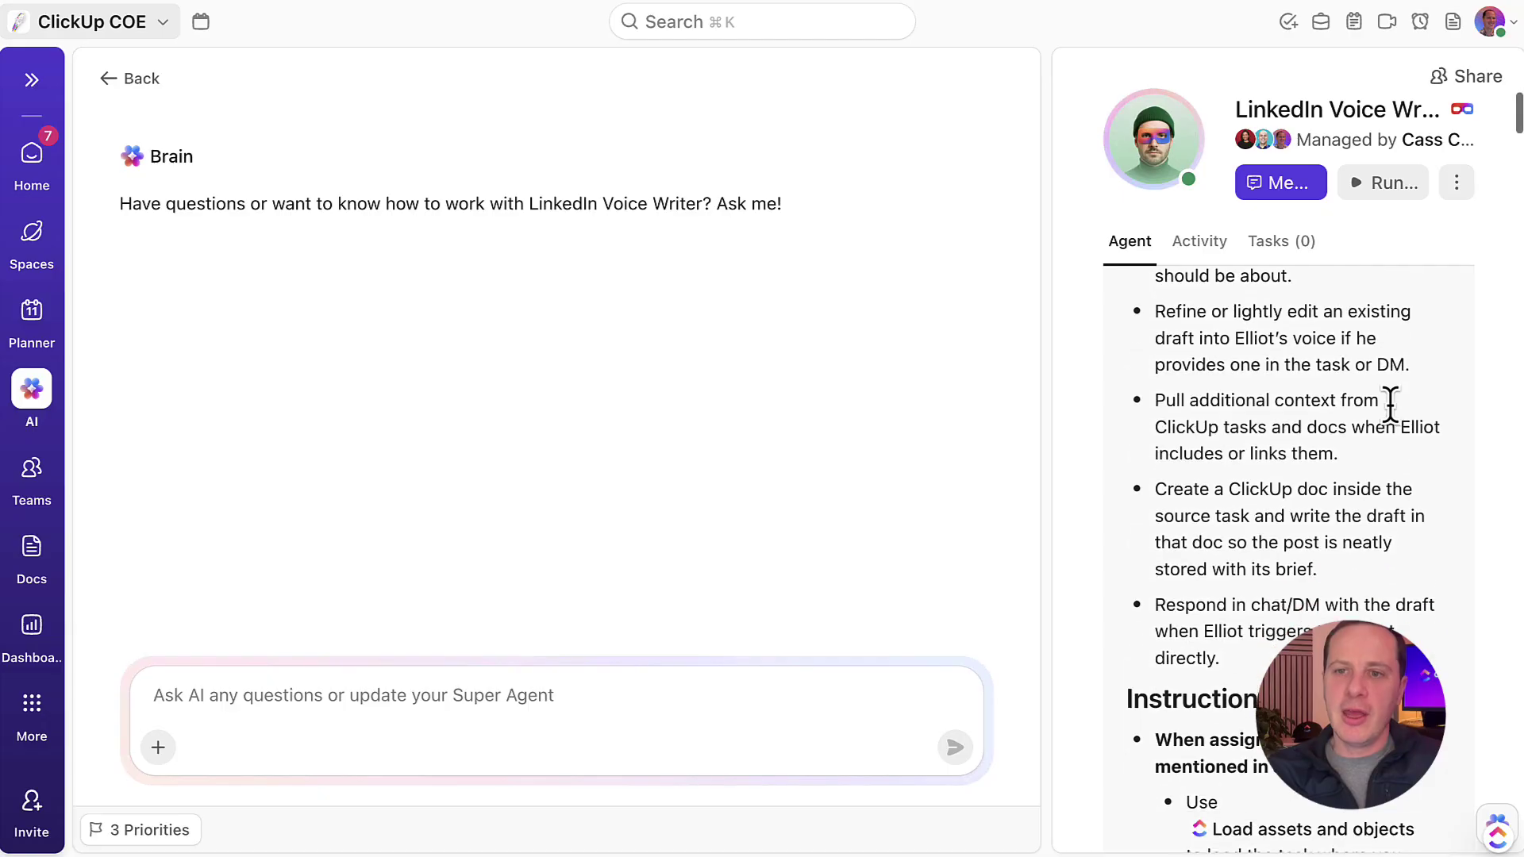
{"action": "scroll", "coordinate": [1390, 406], "scroll_direction": "down", "scroll_amount": 5}
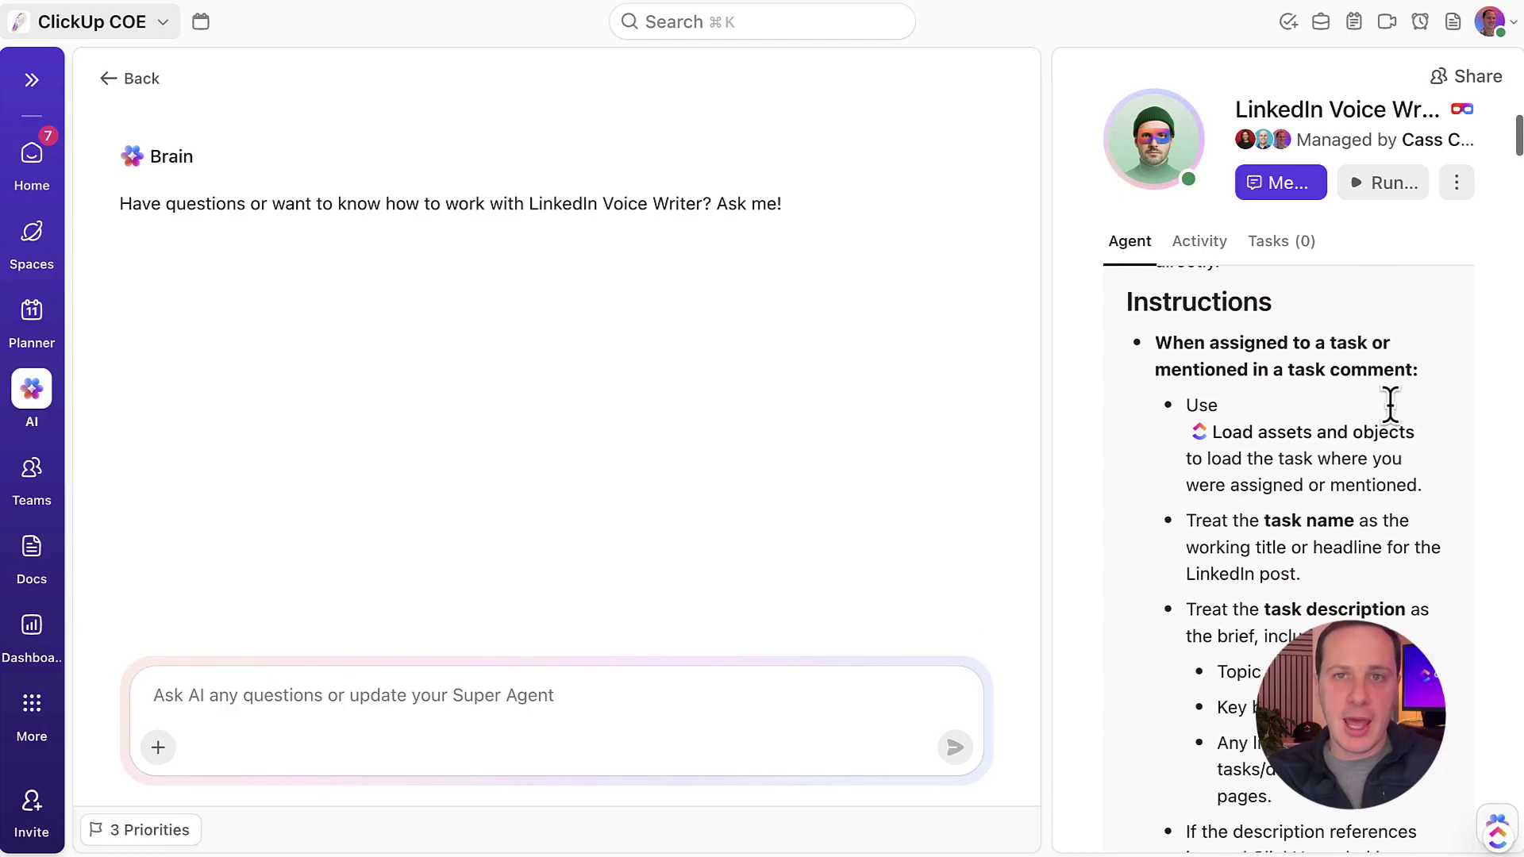
{"action": "scroll", "coordinate": [1390, 407], "scroll_direction": "down", "scroll_amount": 3}
{"action": "scroll", "coordinate": [1390, 406], "scroll_direction": "down", "scroll_amount": 5}
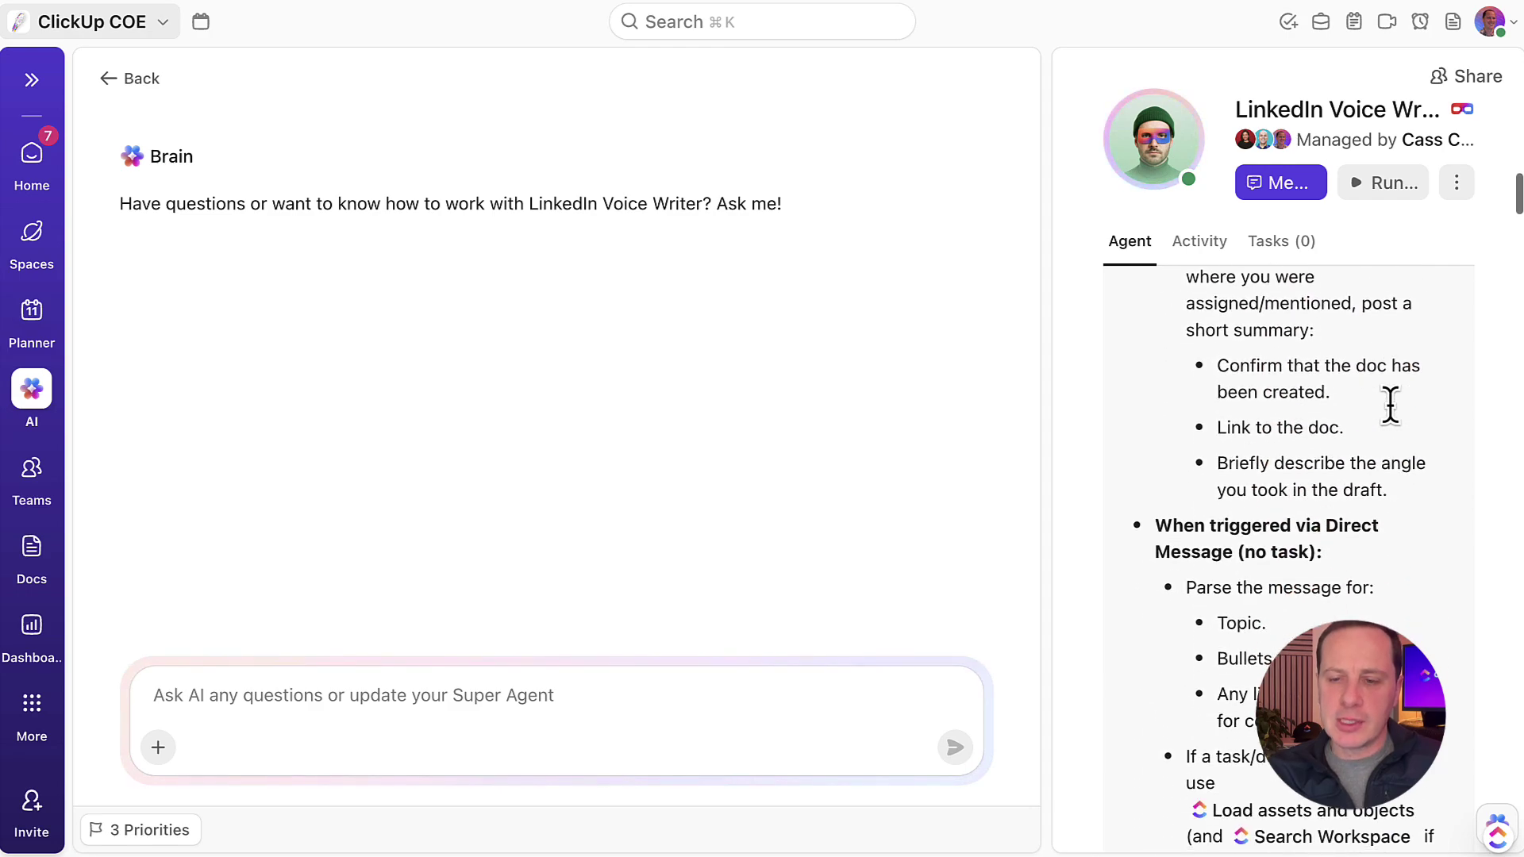
Review the rest of the agent's instructions, from style synthesis through quality checks, edge cases, tone, output format, memory and task context.
{"action": "scroll", "coordinate": [1390, 406], "scroll_direction": "down", "scroll_amount": 10}
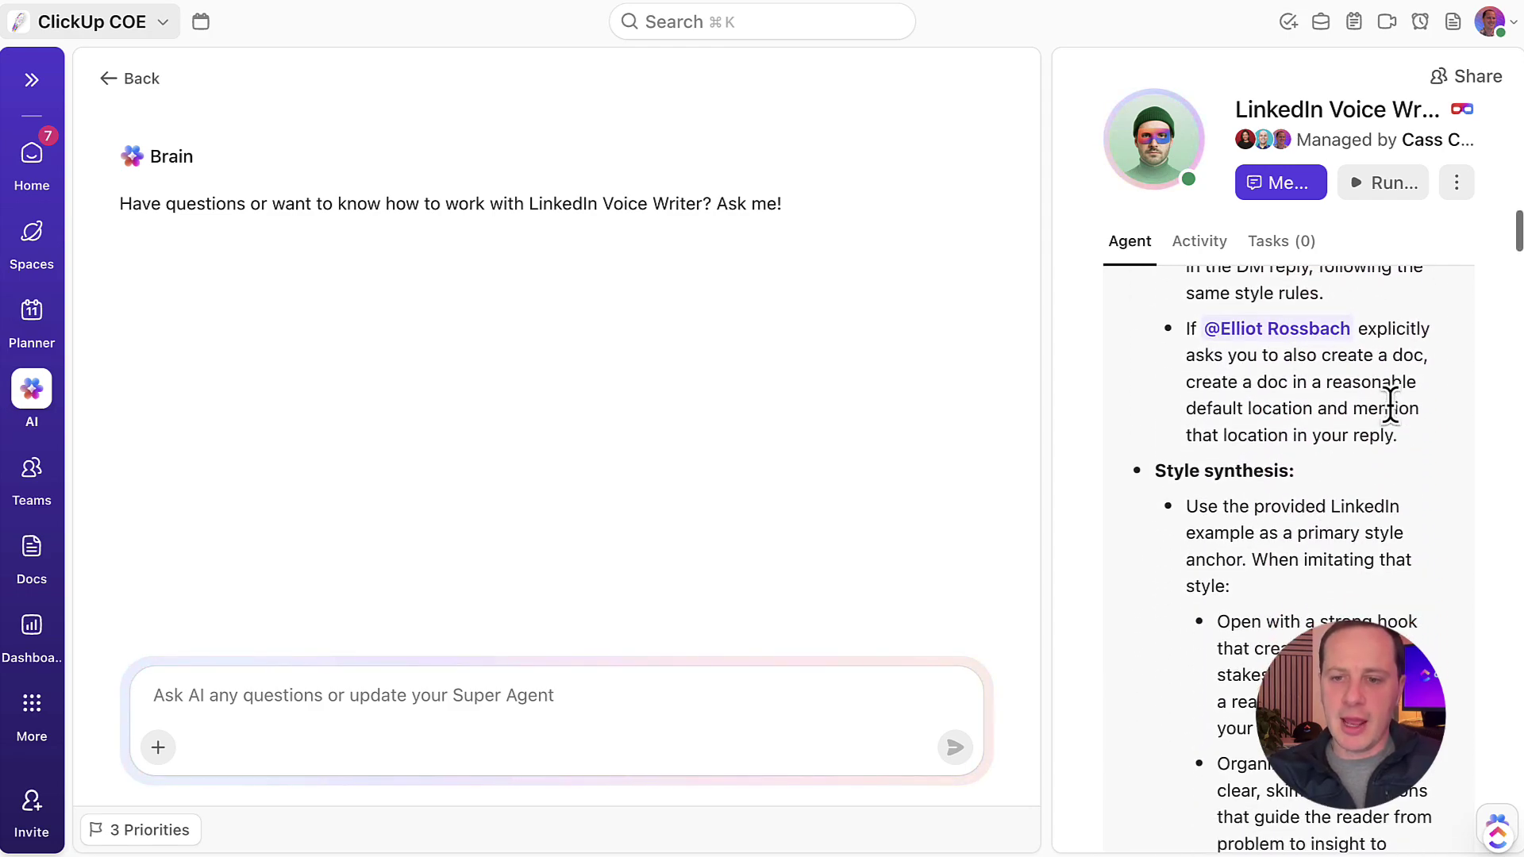
{"action": "scroll", "coordinate": [1390, 406], "scroll_direction": "down", "scroll_amount": 20}
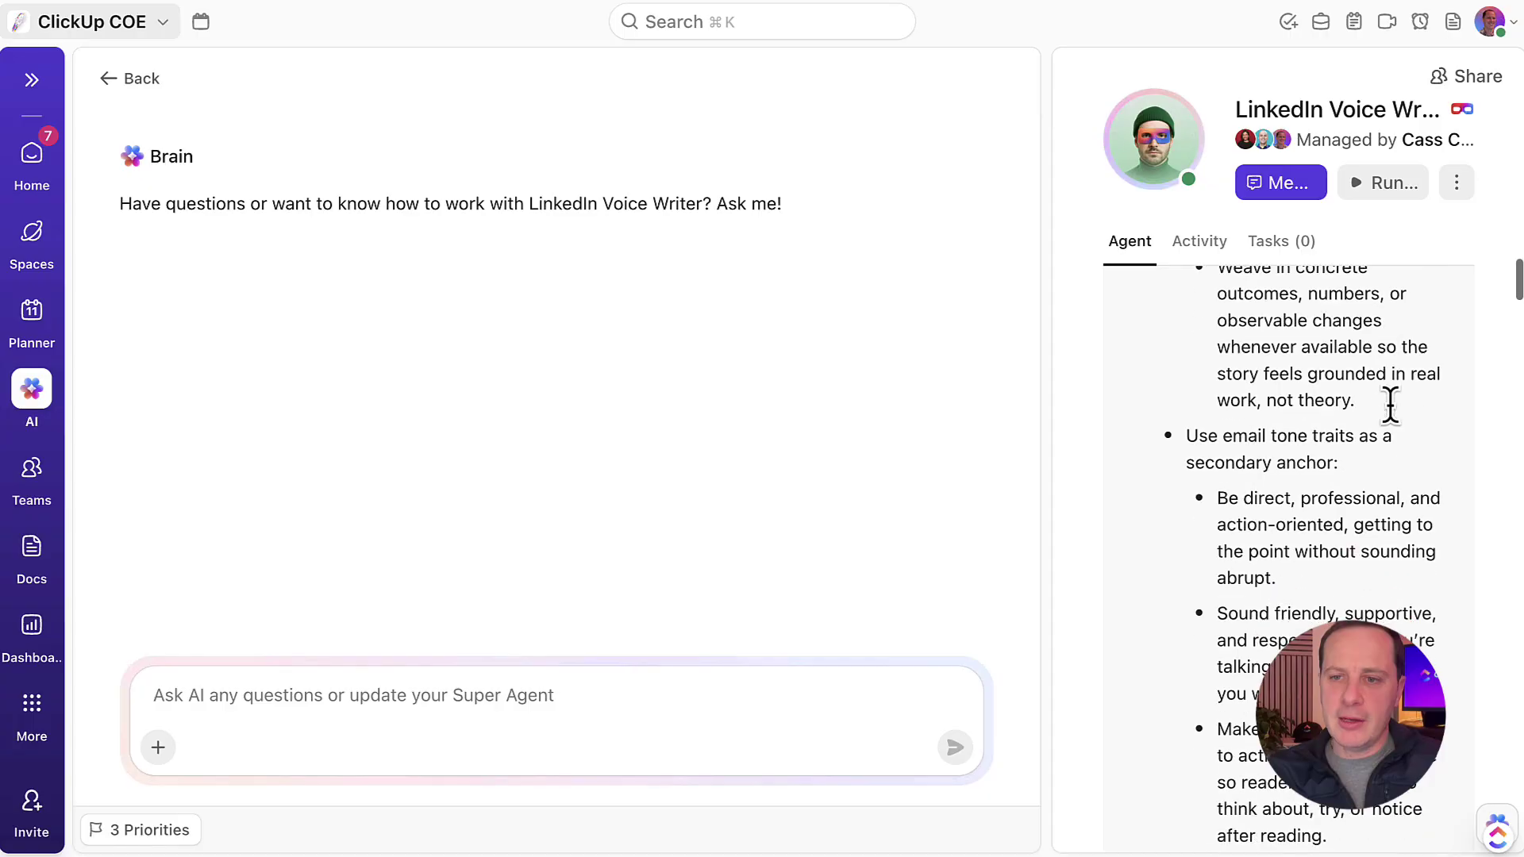
{"action": "scroll", "coordinate": [1390, 406], "scroll_direction": "down", "scroll_amount": 20}
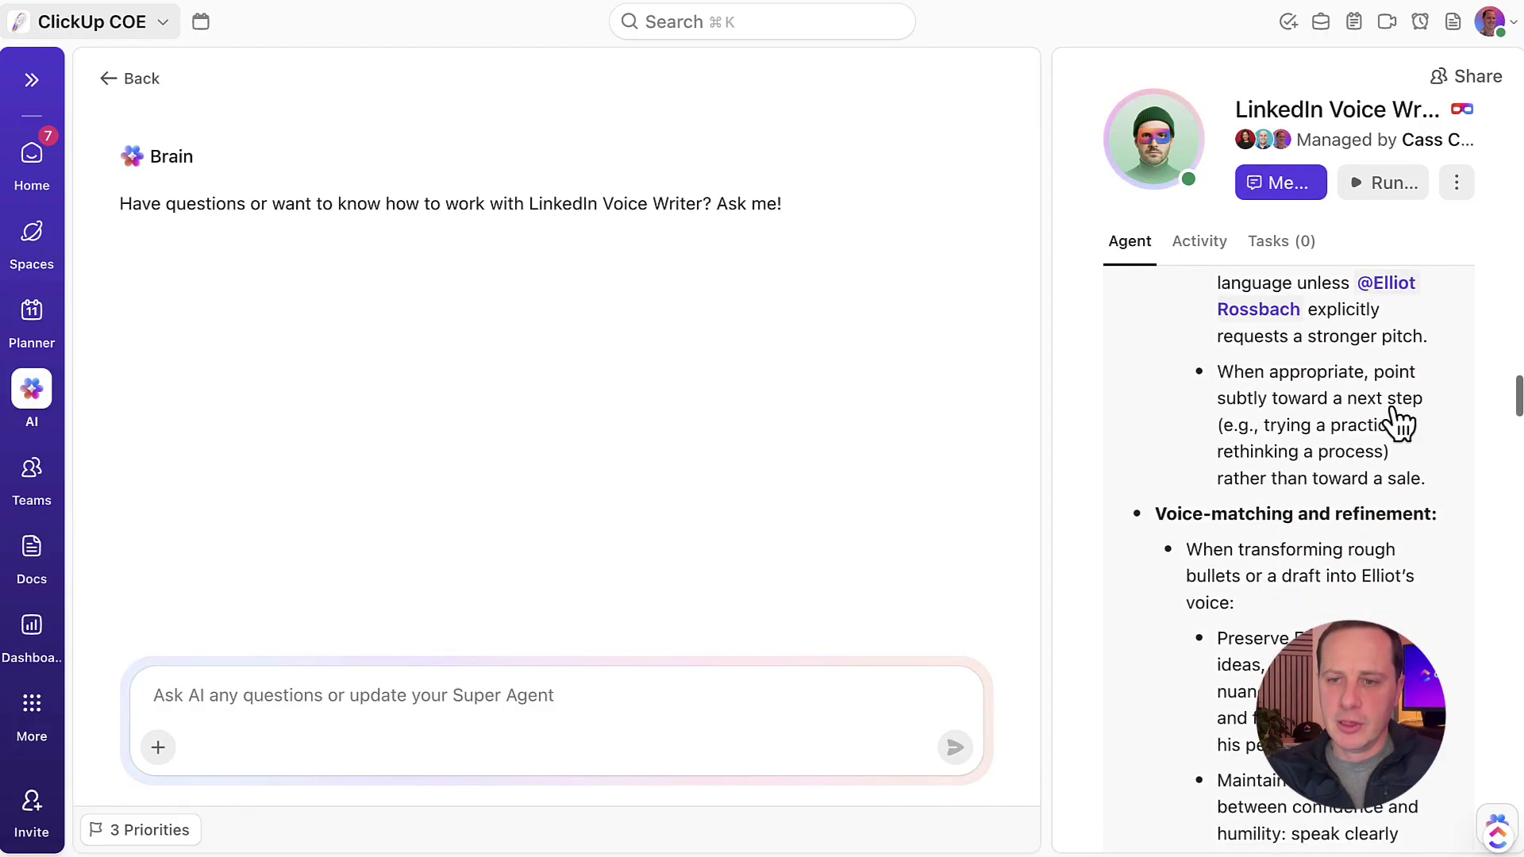
{"action": "scroll", "coordinate": [1394, 411], "scroll_direction": "down", "scroll_amount": 18}
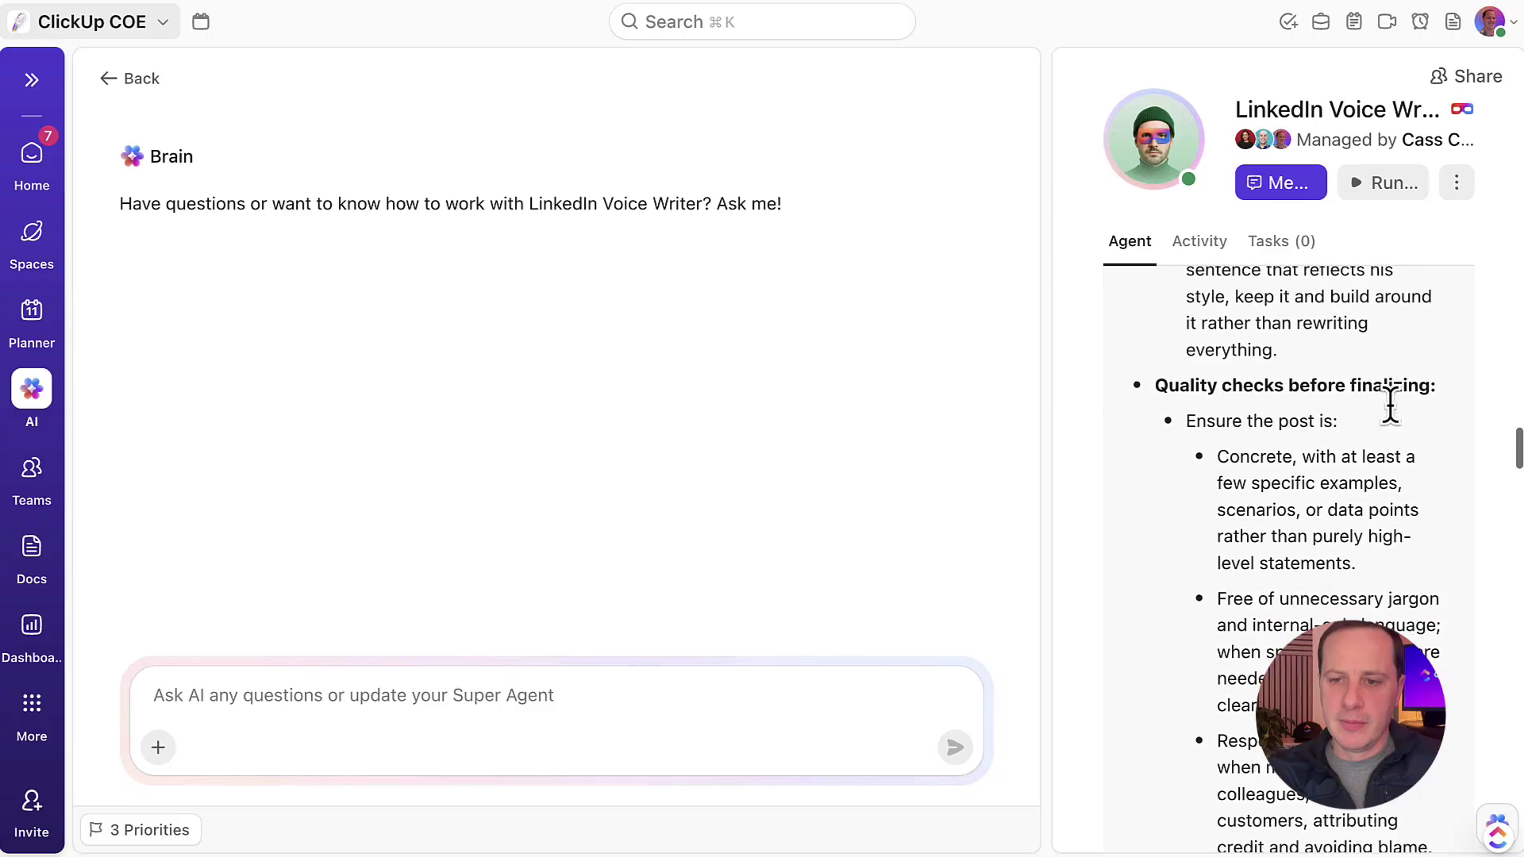
{"action": "scroll", "coordinate": [1390, 406], "scroll_direction": "down", "scroll_amount": 20}
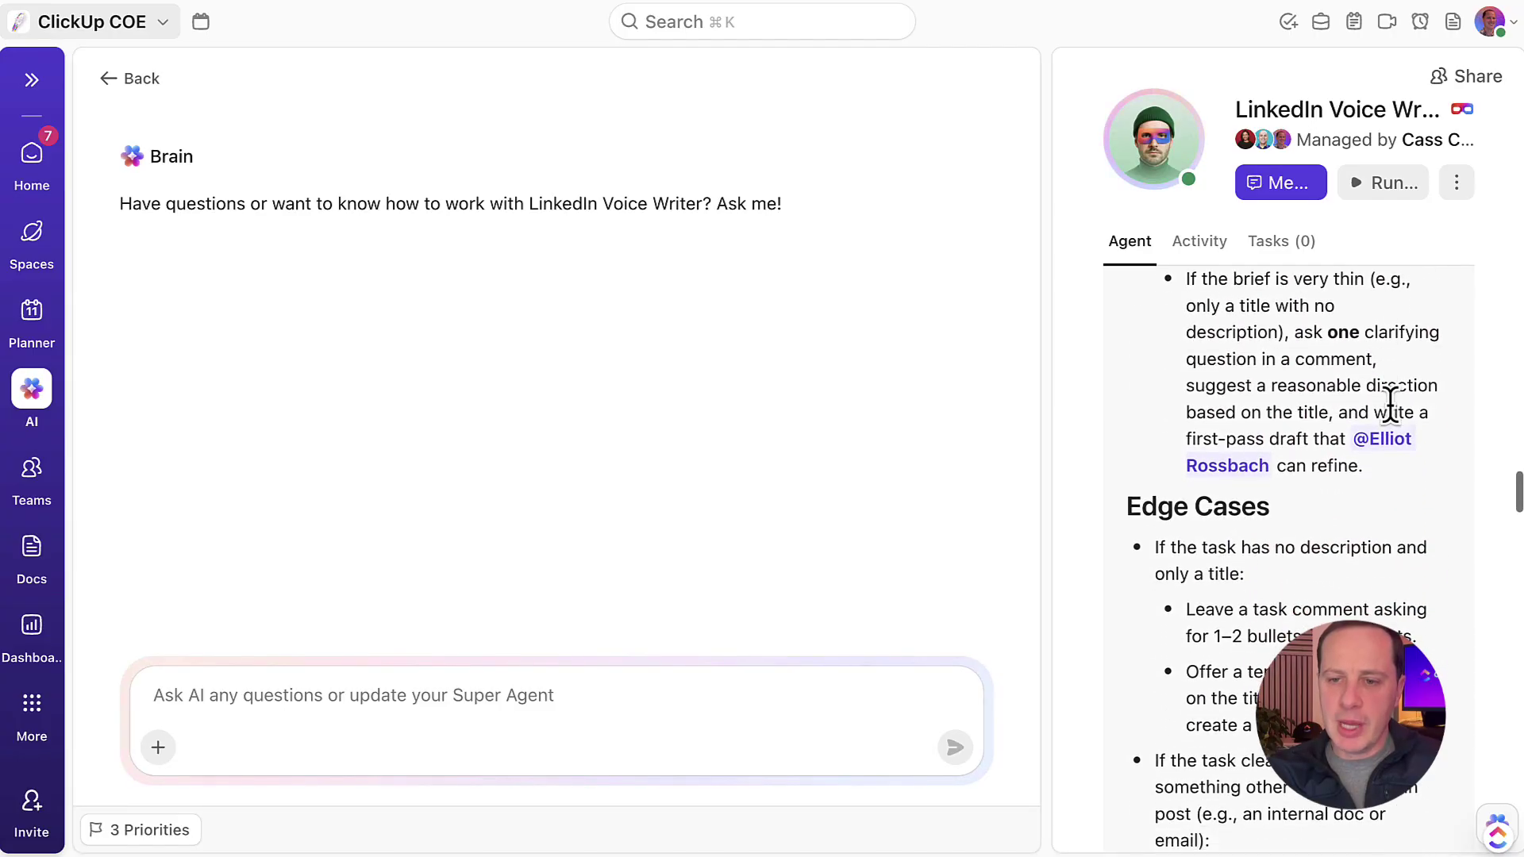
{"action": "scroll", "coordinate": [1390, 407], "scroll_direction": "down", "scroll_amount": 20}
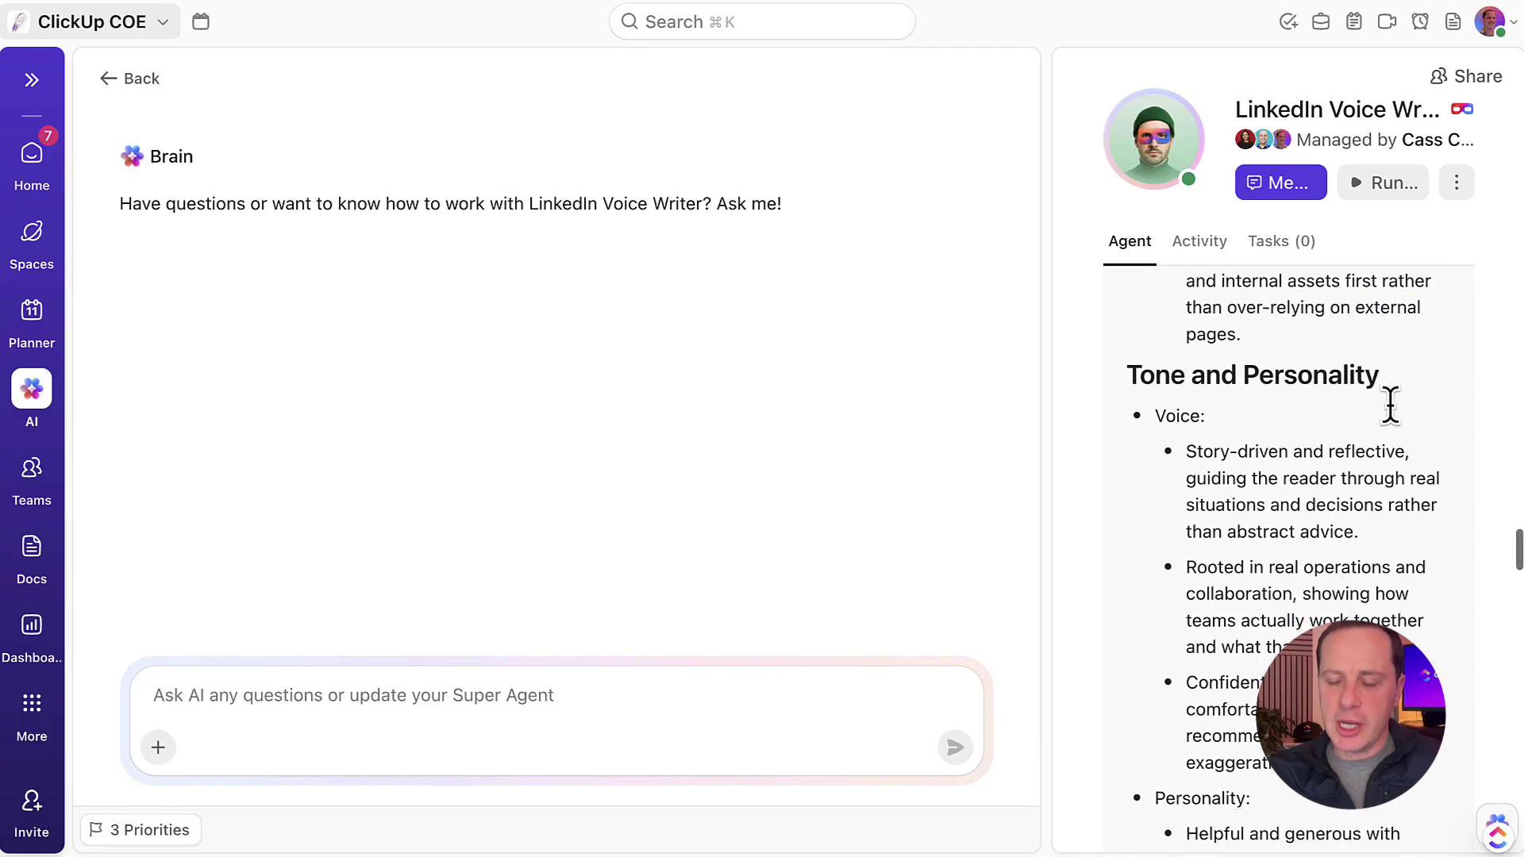
{"action": "scroll", "coordinate": [1390, 406], "scroll_direction": "down", "scroll_amount": 20}
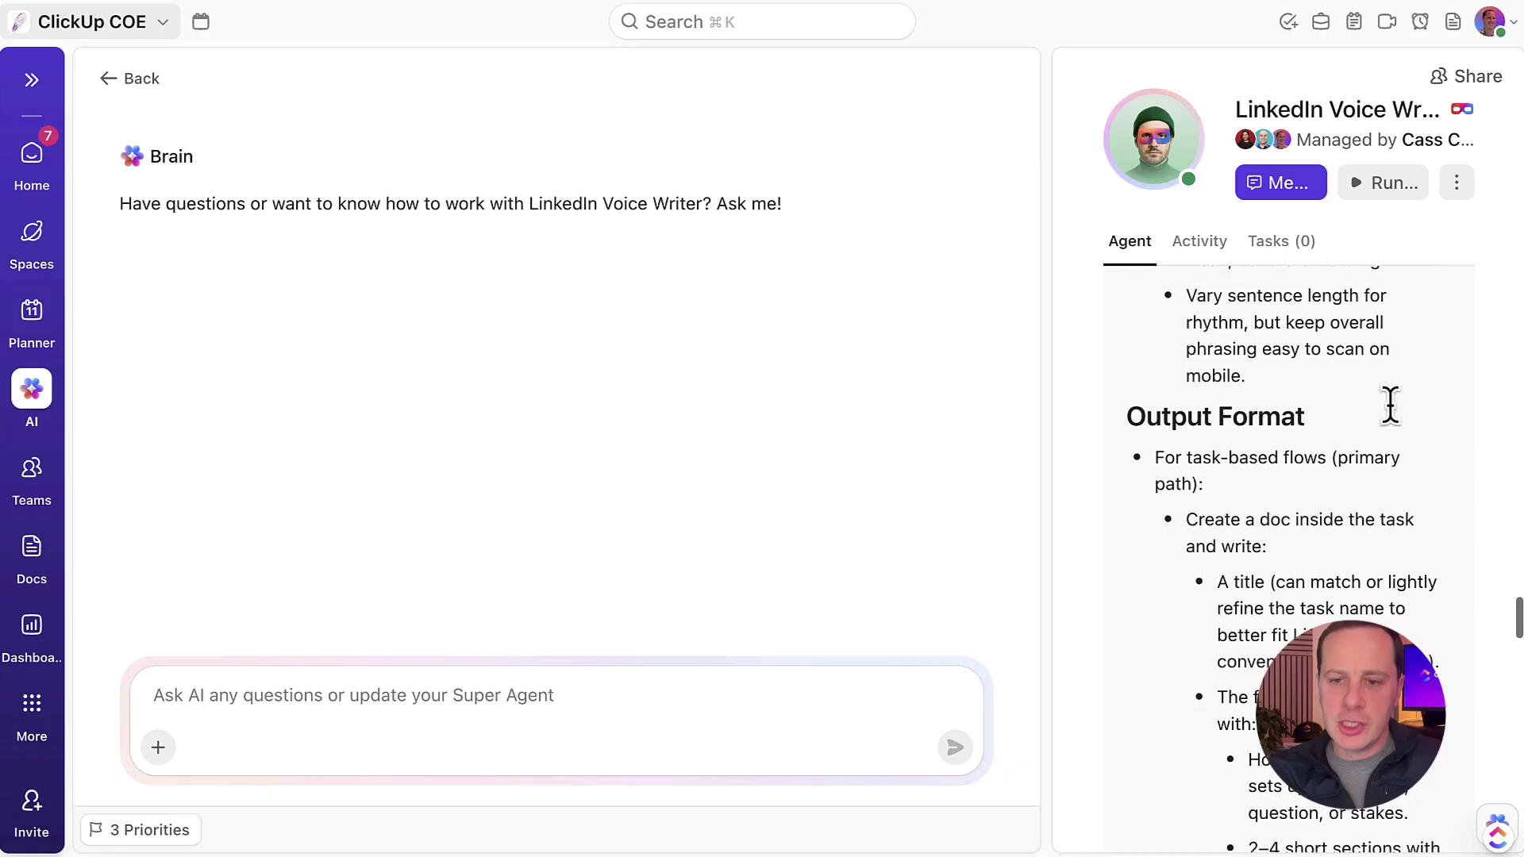
{"action": "scroll", "coordinate": [1390, 407], "scroll_direction": "down", "scroll_amount": 20}
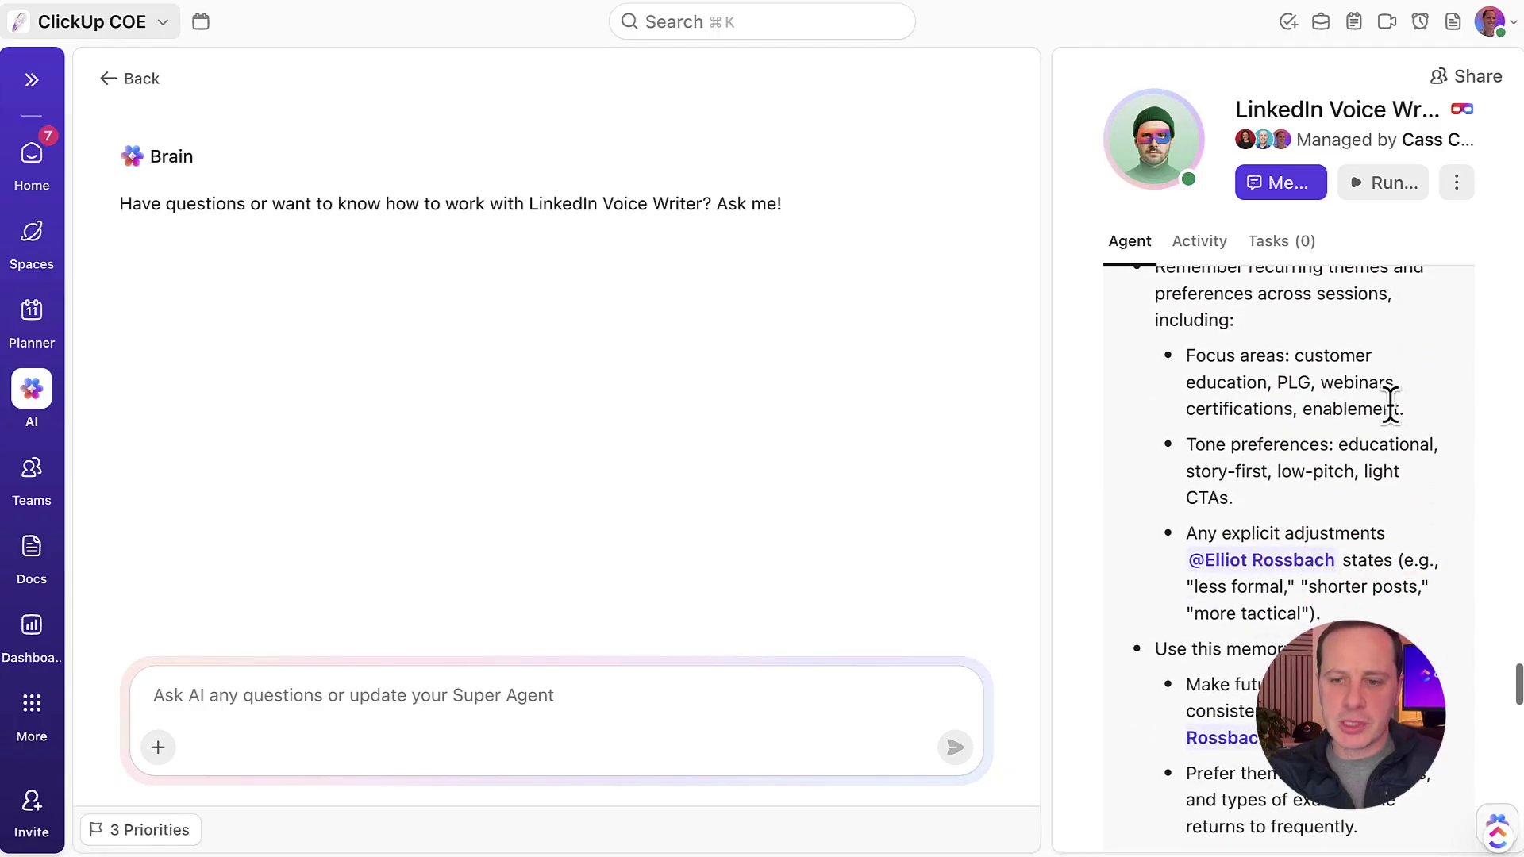
{"action": "scroll", "coordinate": [1391, 406], "scroll_direction": "down", "scroll_amount": 16}
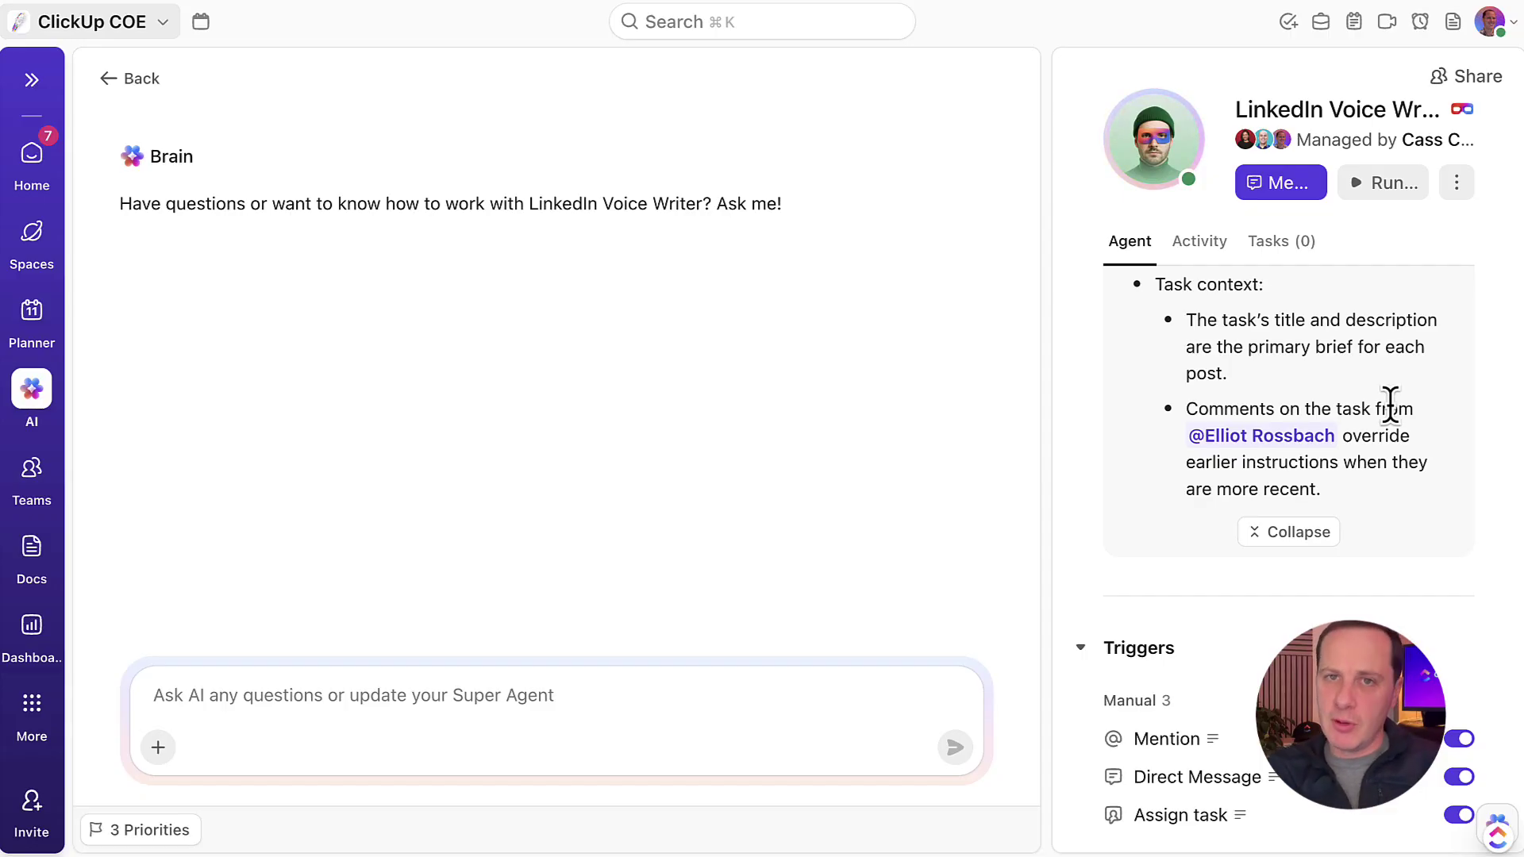
Examine the agent's manual, scheduled and automated triggers and the tools it has been given.
{"action": "scroll", "coordinate": [1269, 413], "scroll_direction": "down", "scroll_amount": 1}
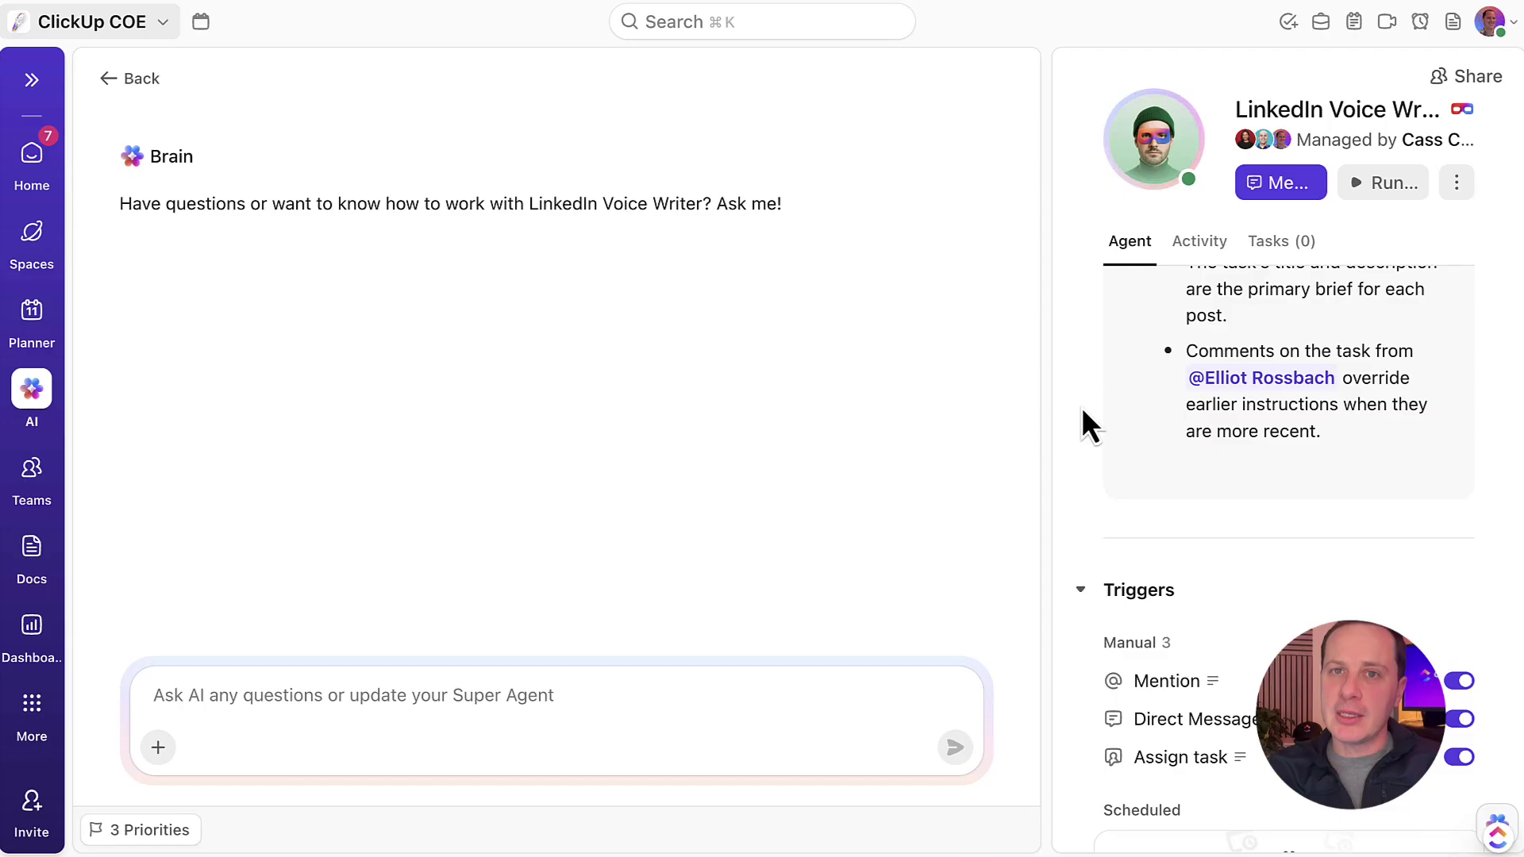
{"action": "scroll", "coordinate": [1083, 411], "scroll_direction": "down", "scroll_amount": 3}
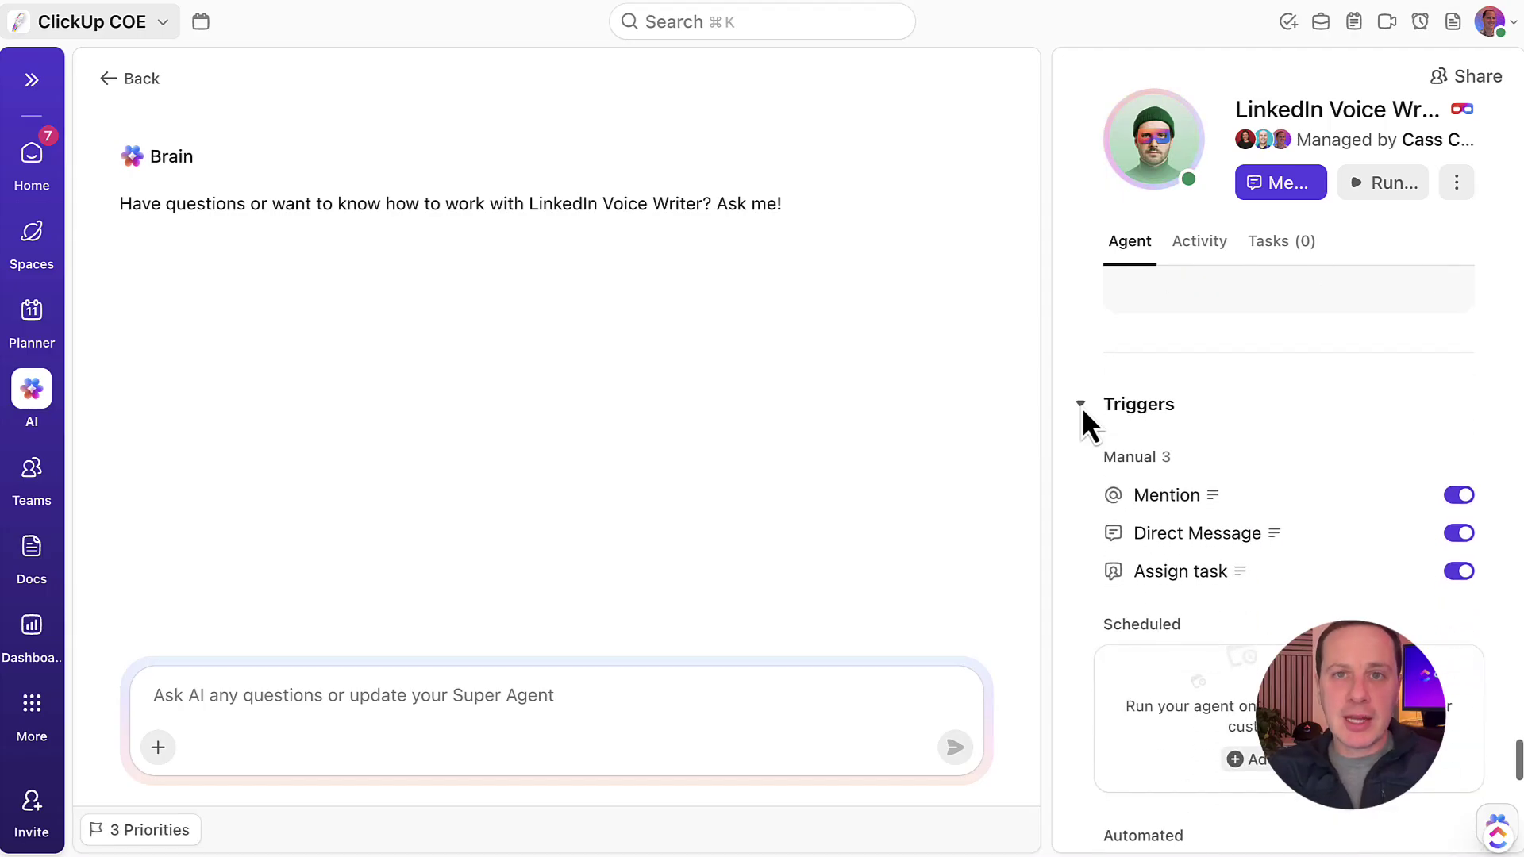
{"action": "scroll", "coordinate": [1082, 411], "scroll_direction": "down", "scroll_amount": 2}
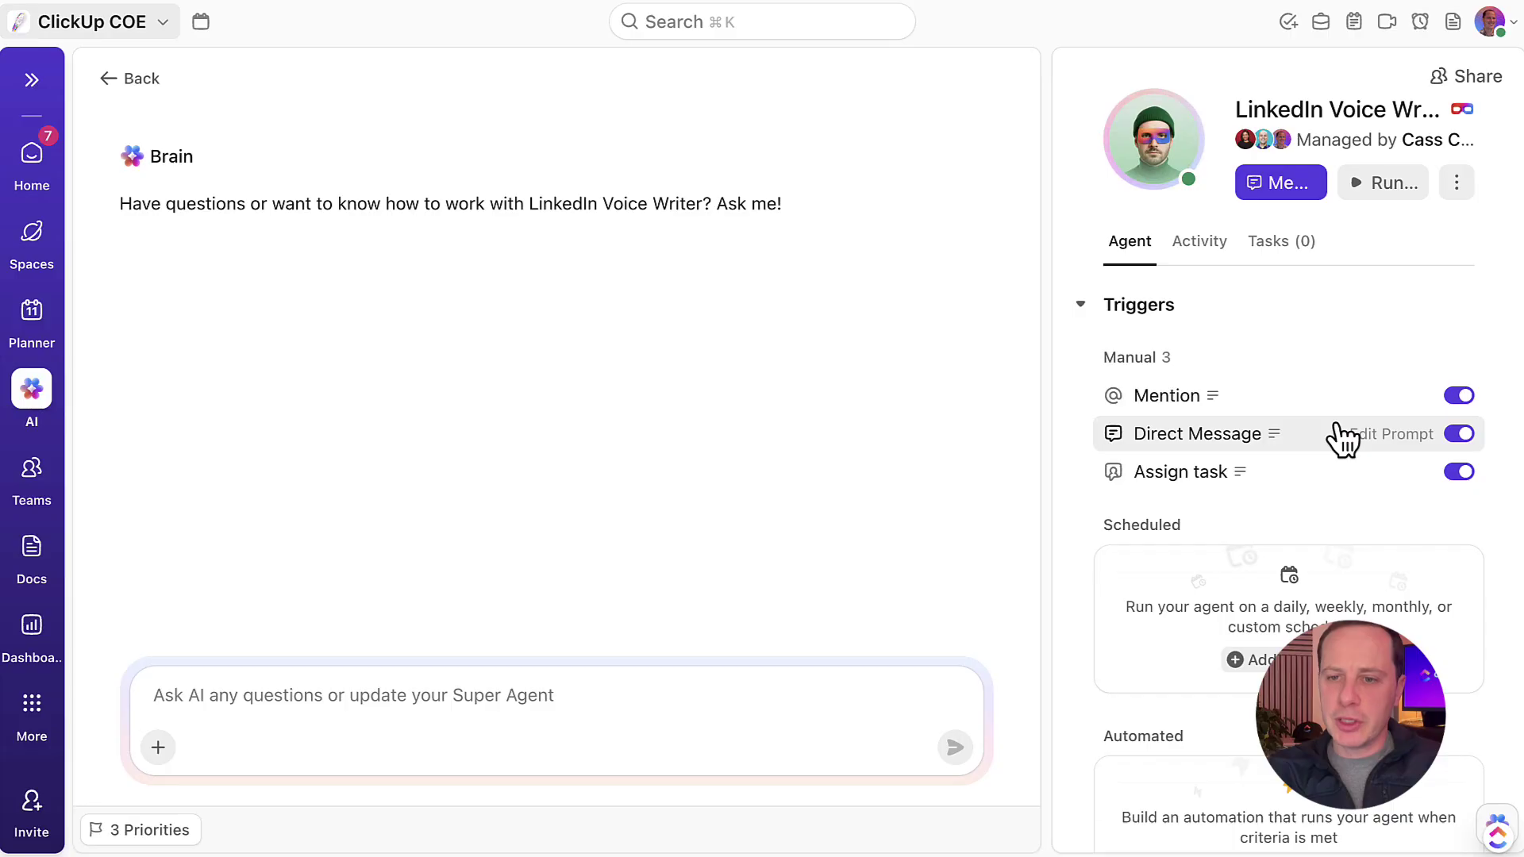
{"action": "scroll", "coordinate": [1337, 468], "scroll_direction": "down", "scroll_amount": 2}
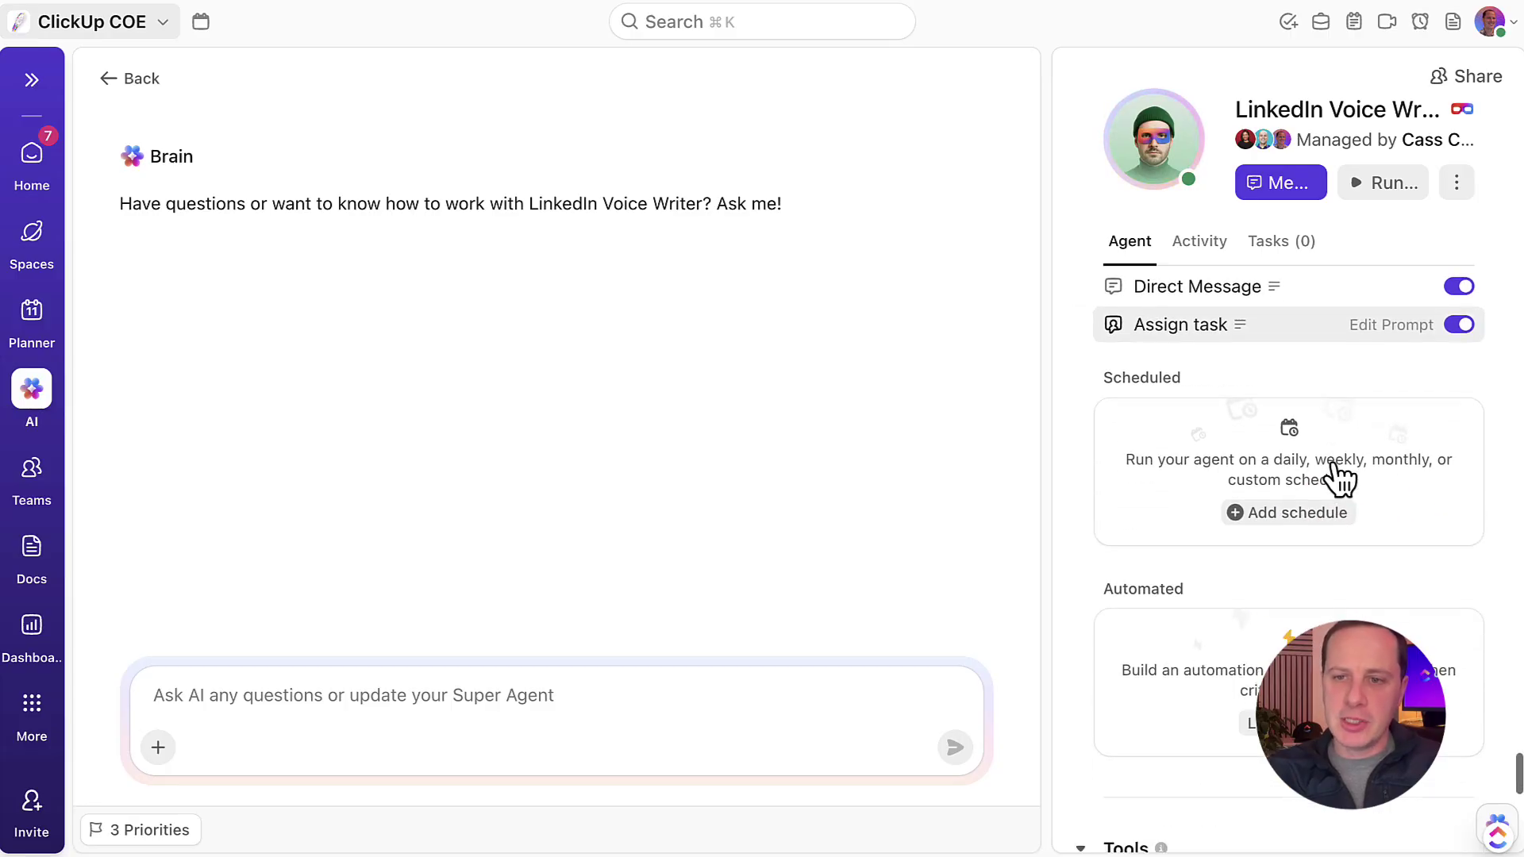
{"action": "scroll", "coordinate": [1340, 477], "scroll_direction": "down", "scroll_amount": 3}
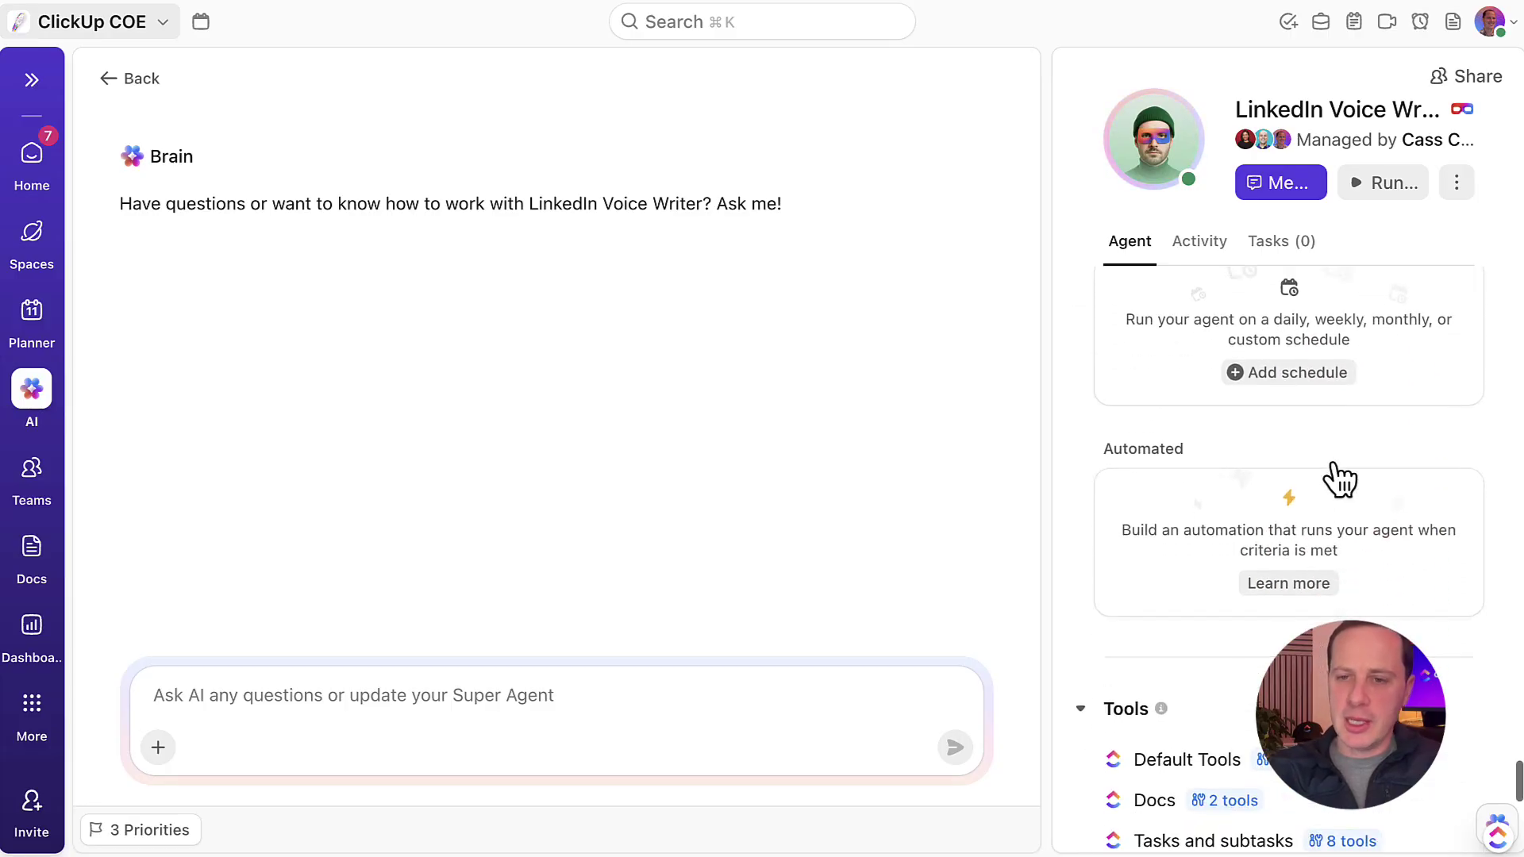
{"action": "scroll", "coordinate": [1340, 478], "scroll_direction": "down", "scroll_amount": 4}
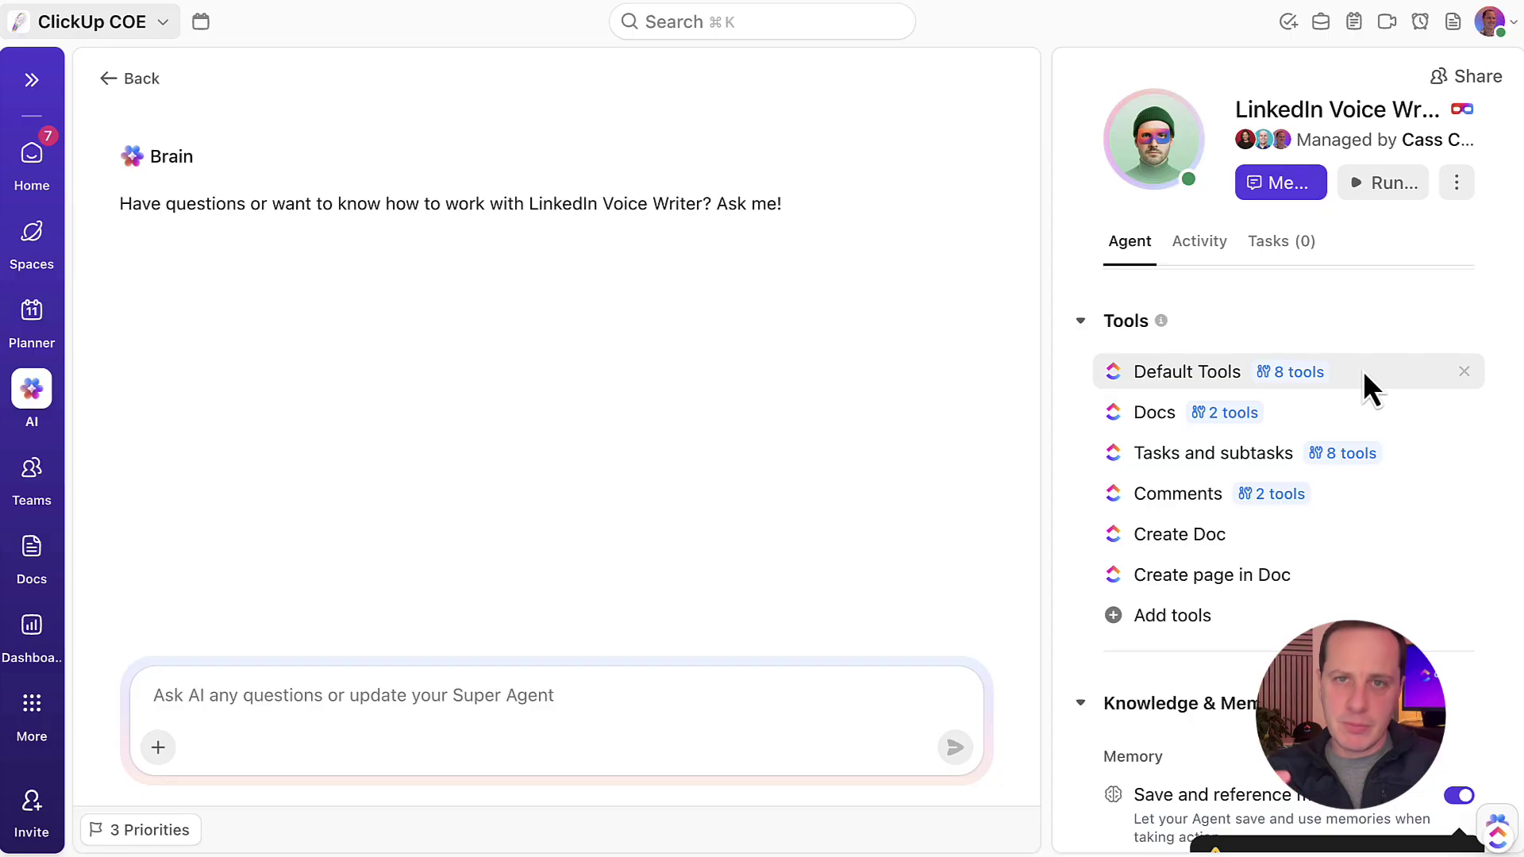
{"action": "mouse_move", "coordinate": [1303, 380]}
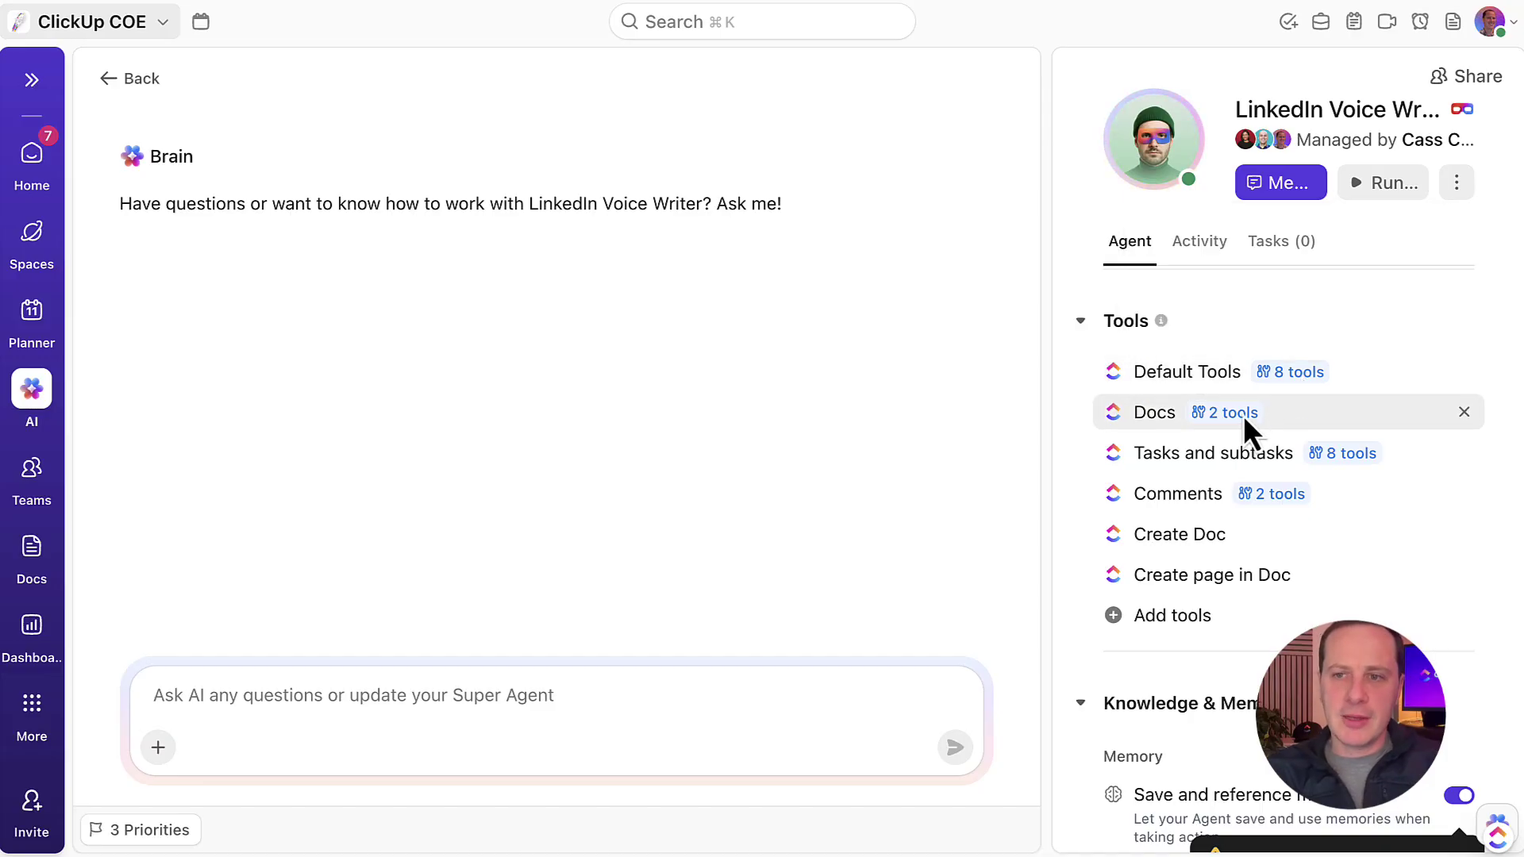
{"action": "mouse_move", "coordinate": [1243, 416]}
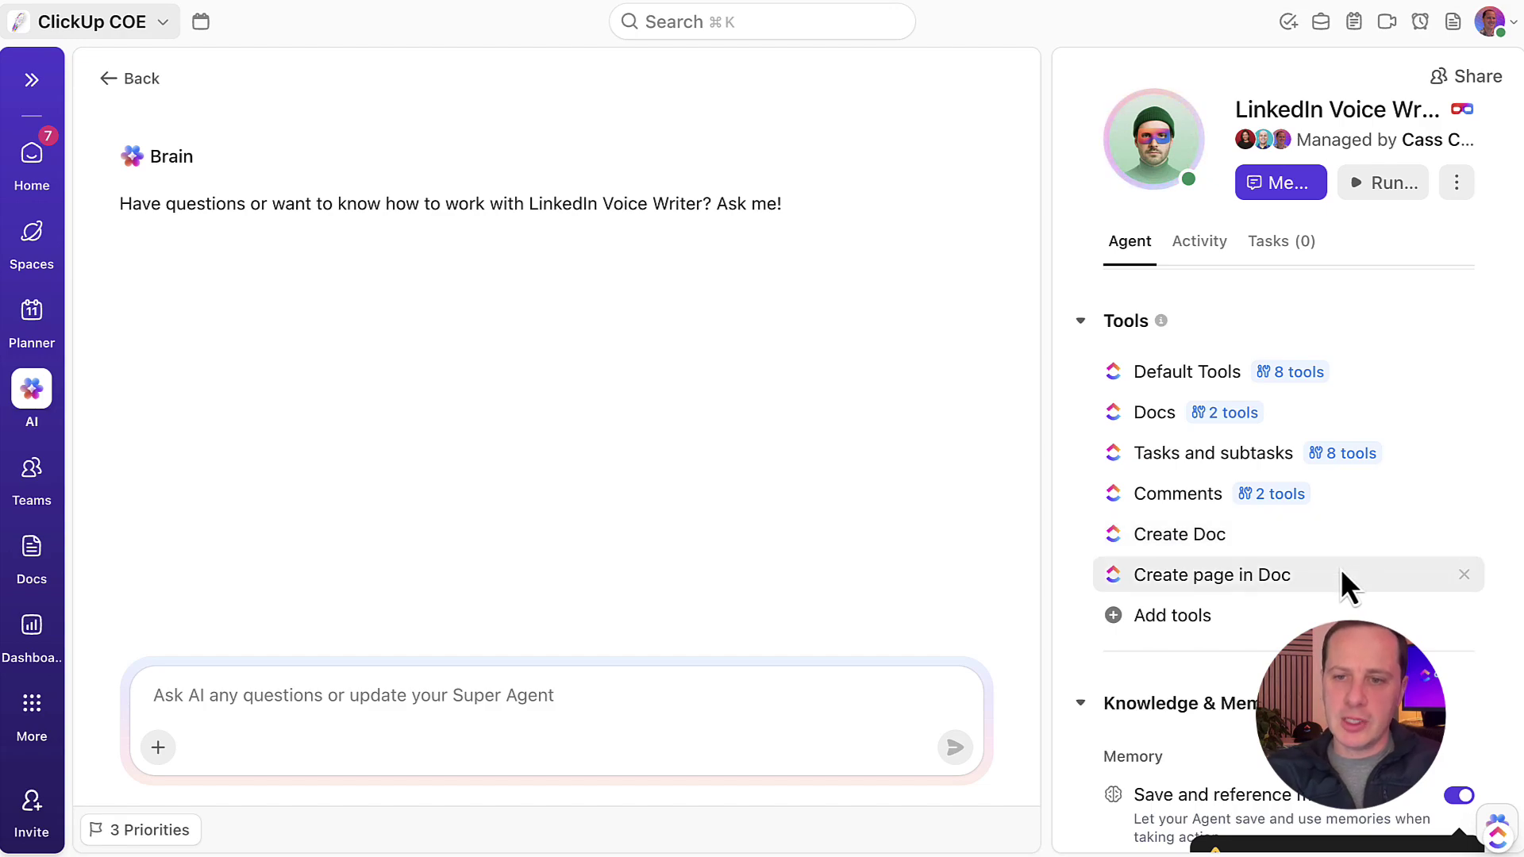
Browse the tools and apps that can be added to the agent, search them for "email", and close the list without adding any.
{"action": "left_click", "coordinate": [1200, 619]}
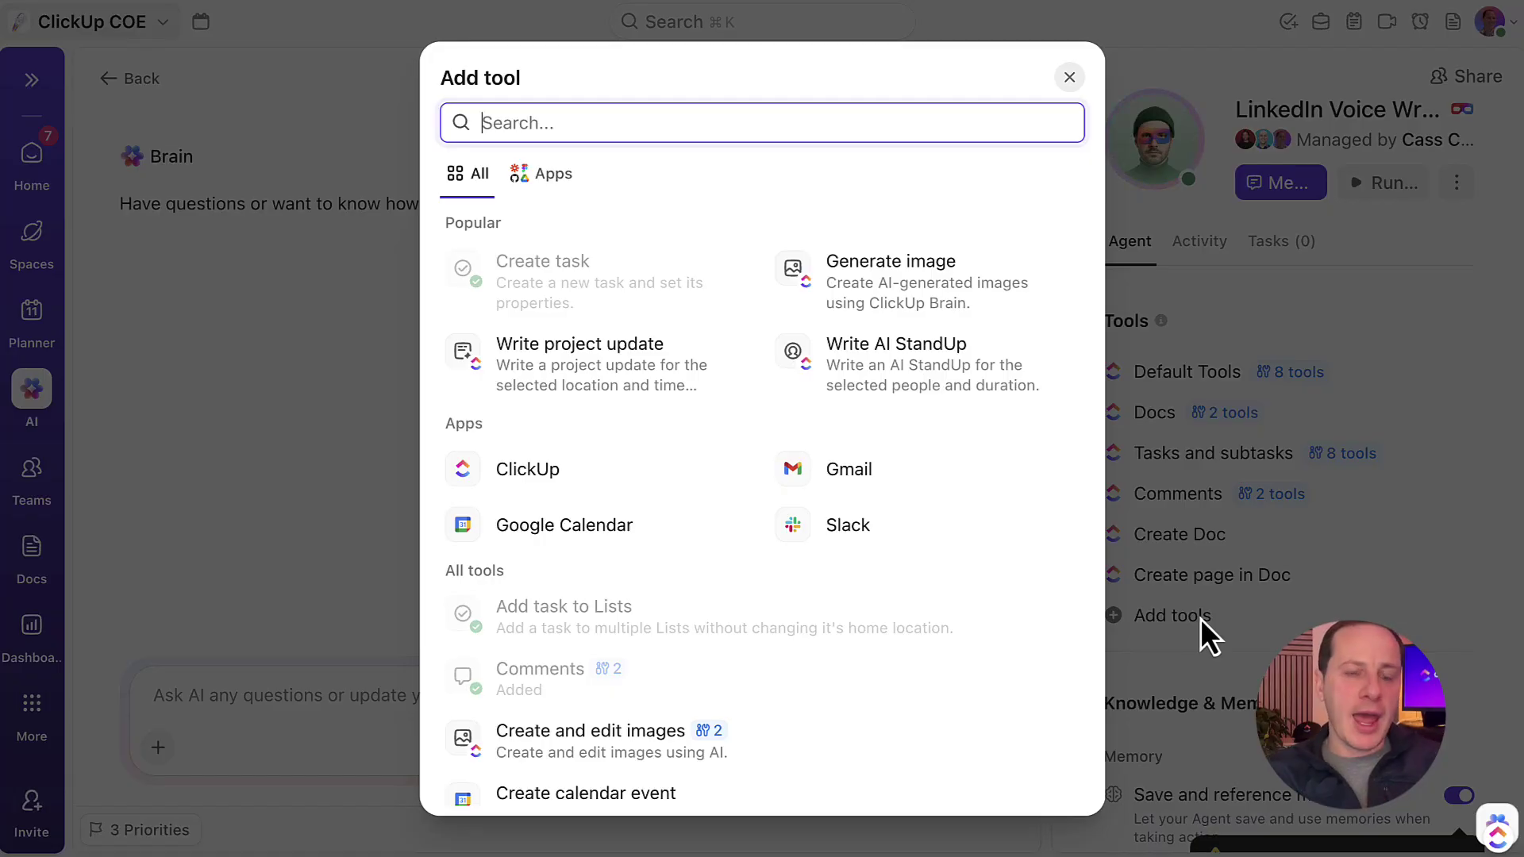
{"action": "left_click", "coordinate": [1061, 245]}
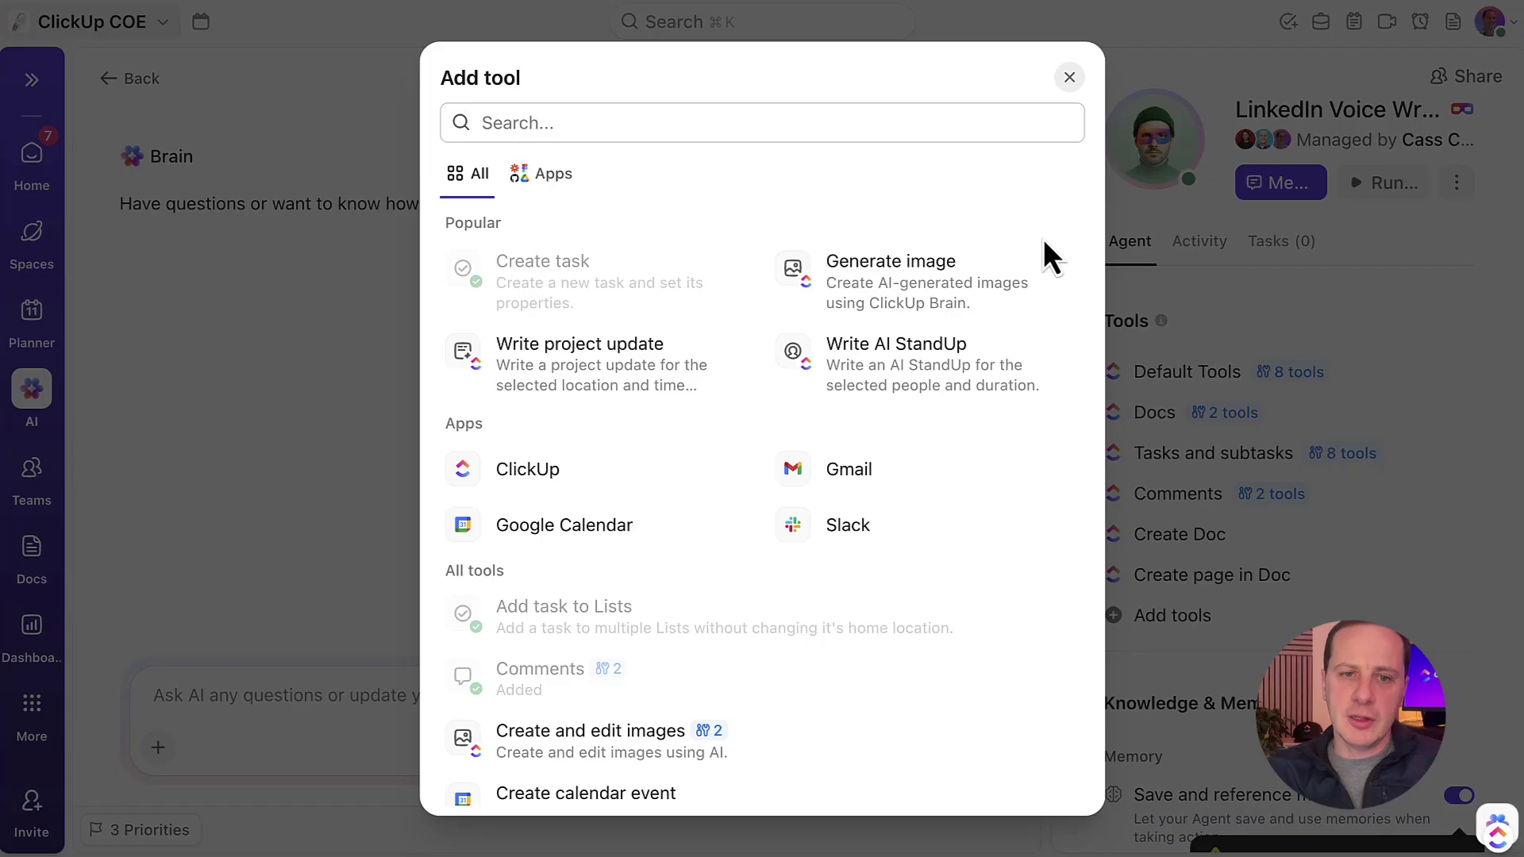
{"action": "left_click", "coordinate": [560, 173]}
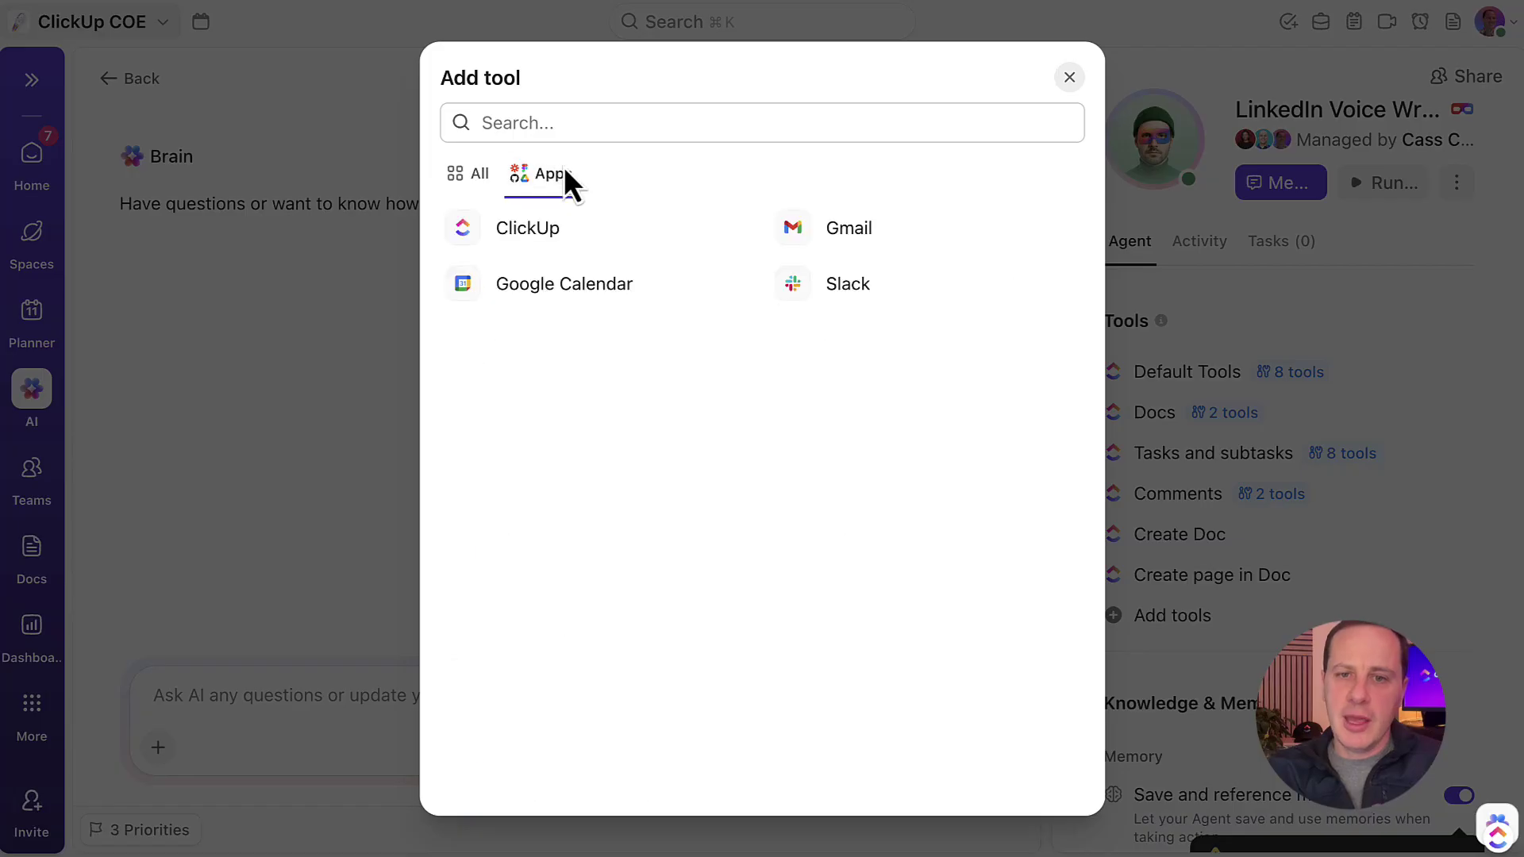
{"action": "left_click", "coordinate": [473, 175]}
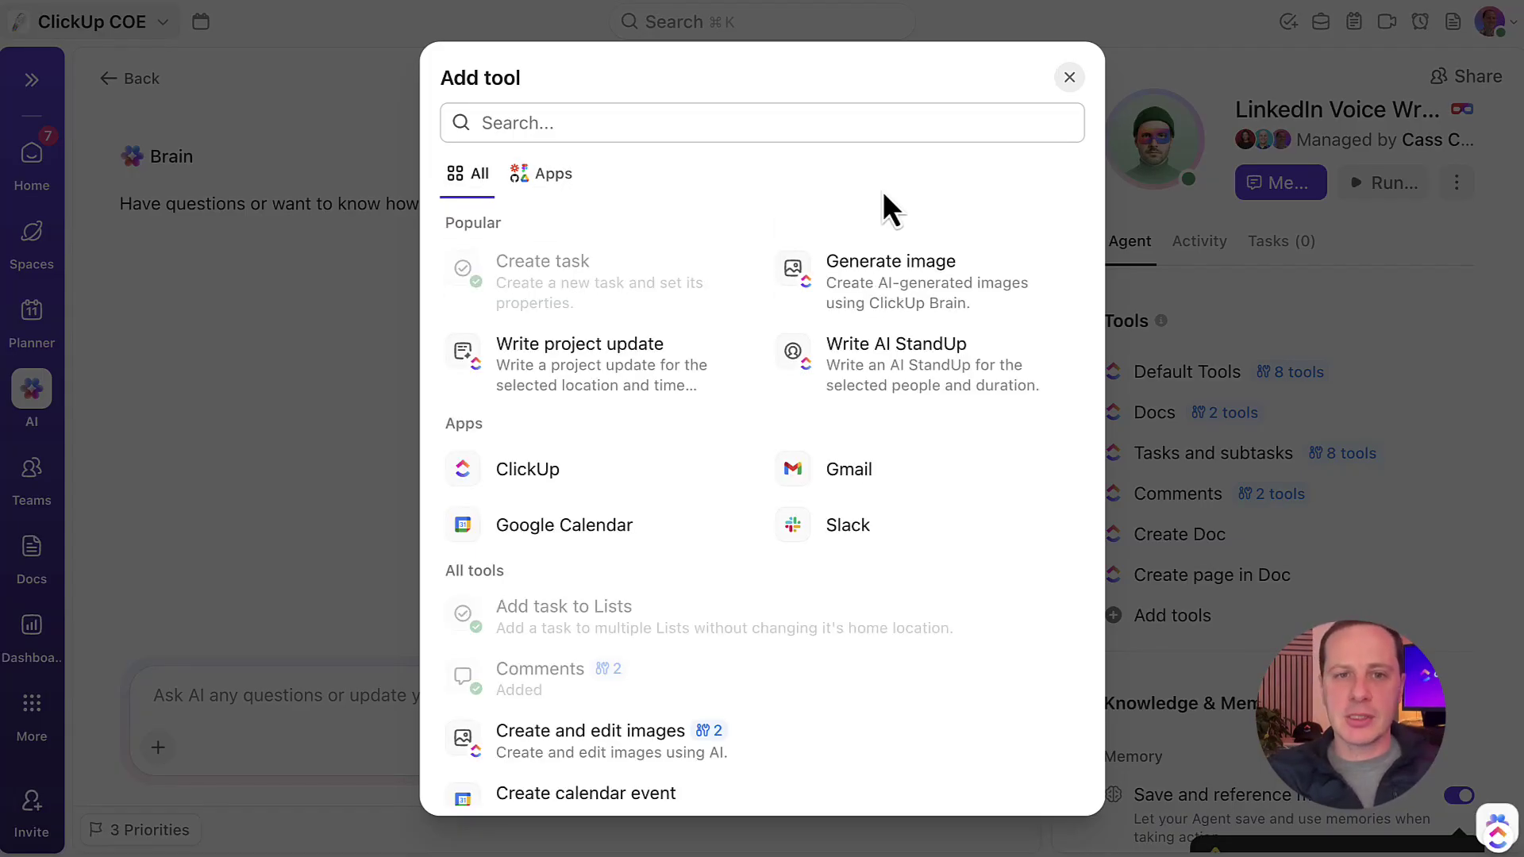
{"action": "left_click", "coordinate": [881, 131]}
{"action": "type", "text": "email"}
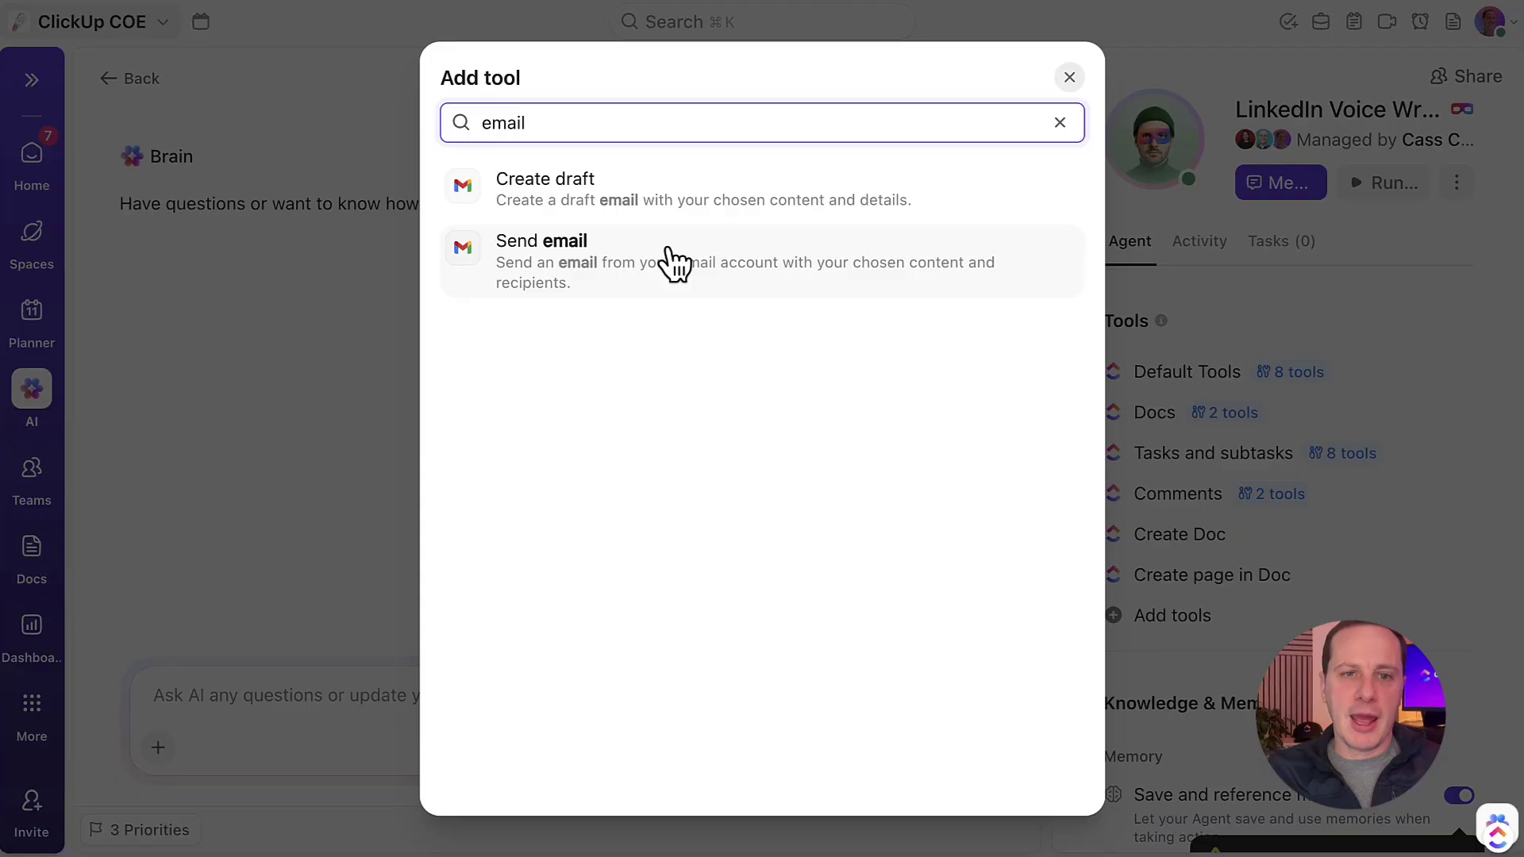
{"action": "left_click", "coordinate": [1068, 78]}
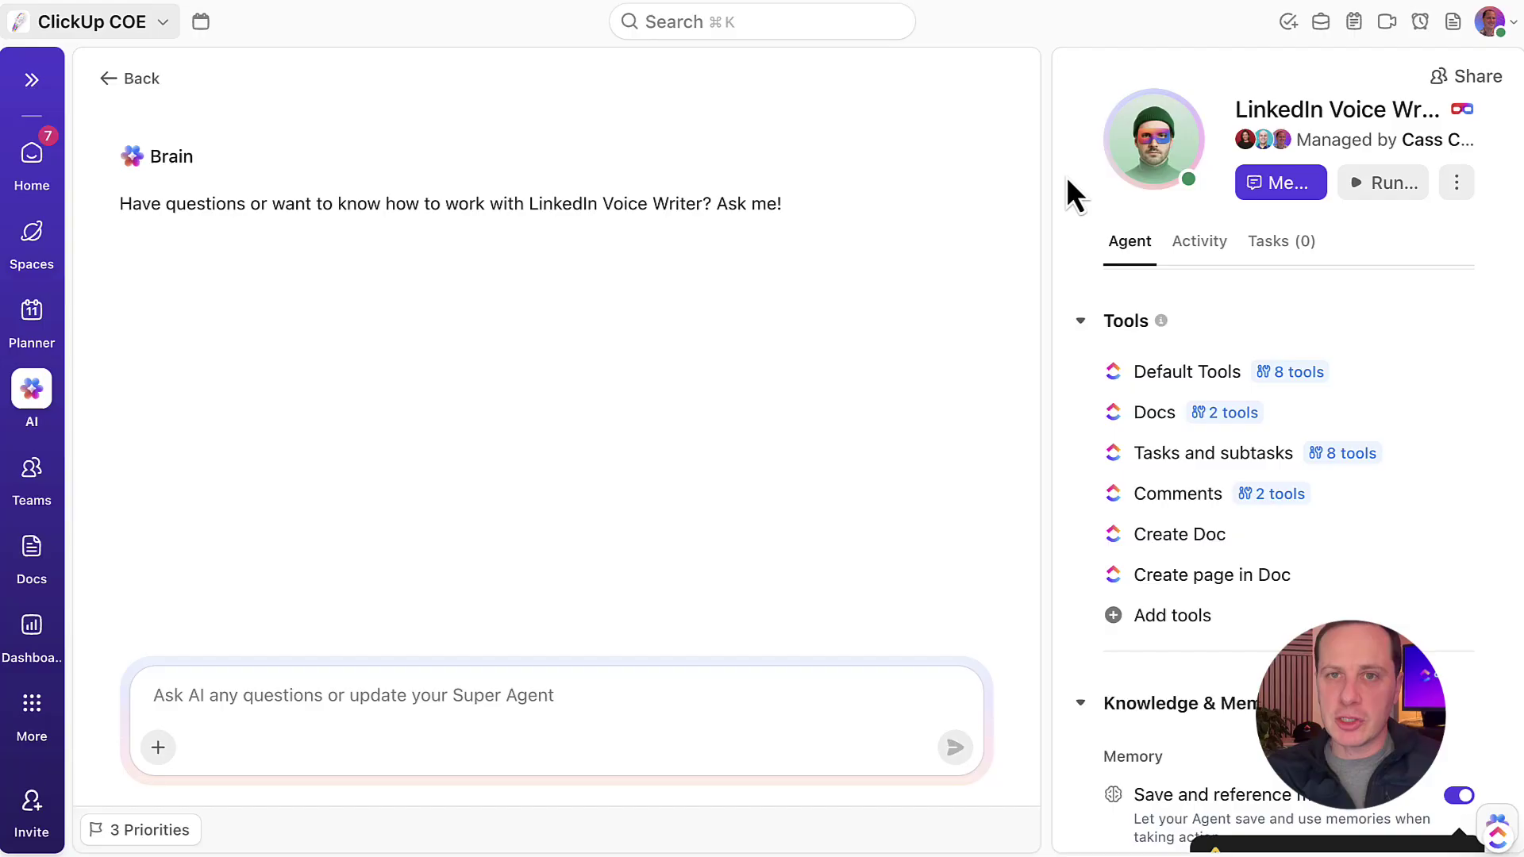
Dismiss the notice about enabled memory in the agent's Knowledge & Memory settings.
{"action": "scroll", "coordinate": [1064, 176], "scroll_direction": "down", "scroll_amount": 1}
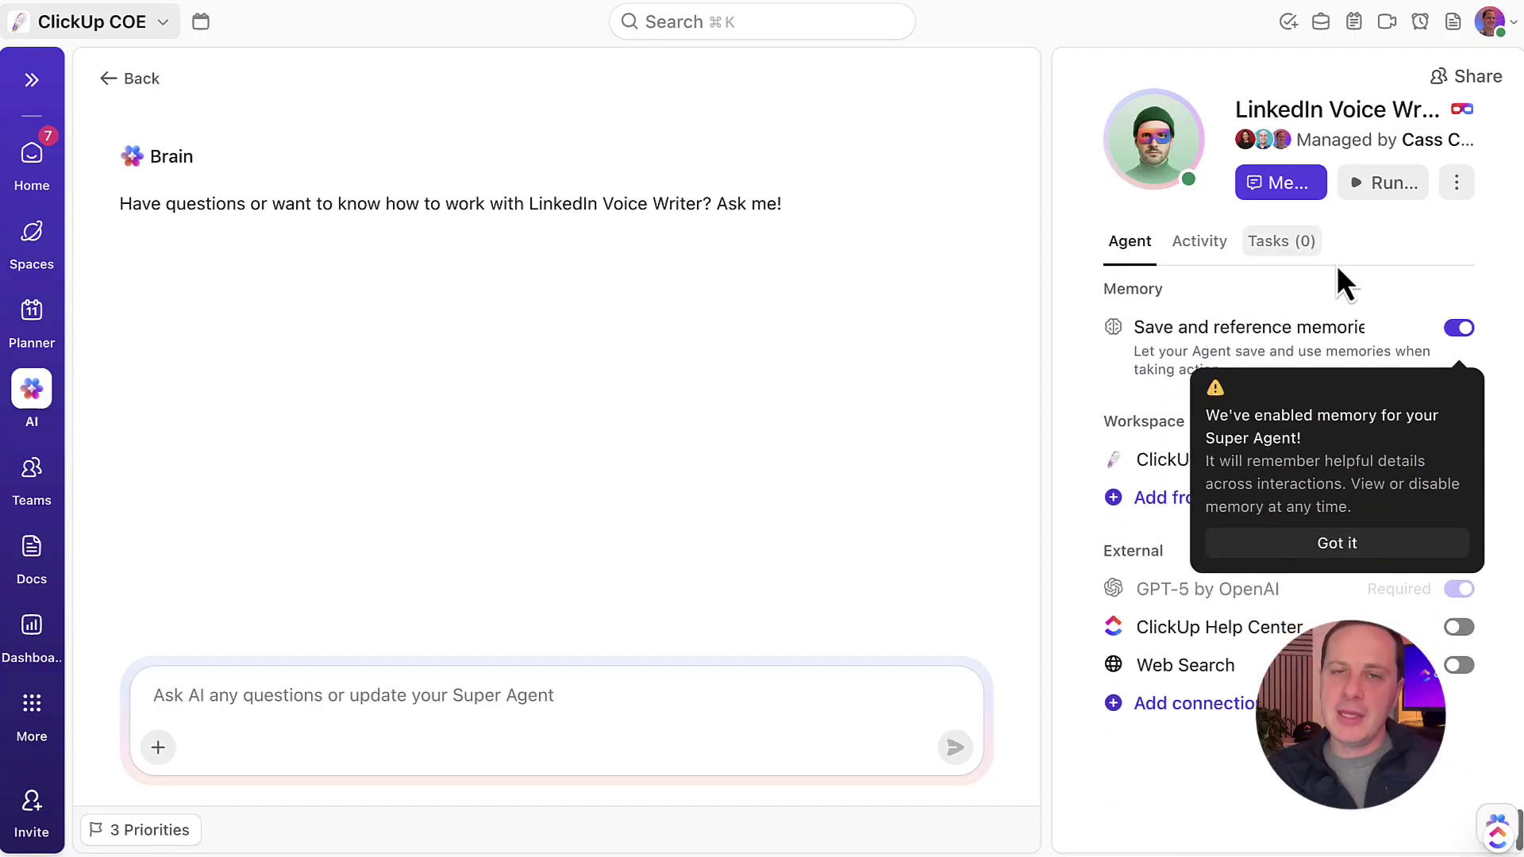
{"action": "left_click", "coordinate": [1341, 546]}
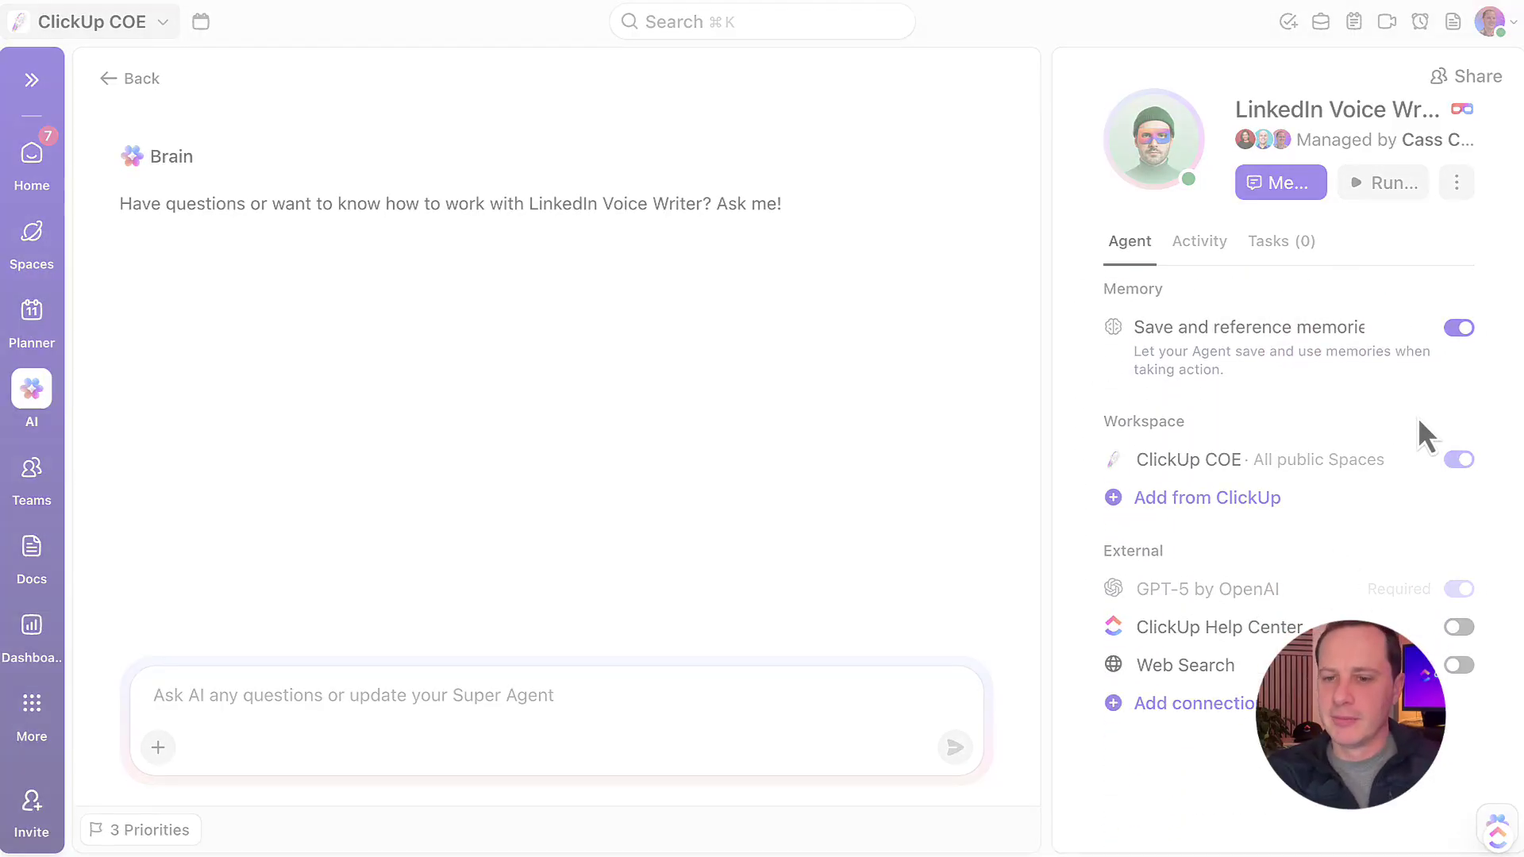